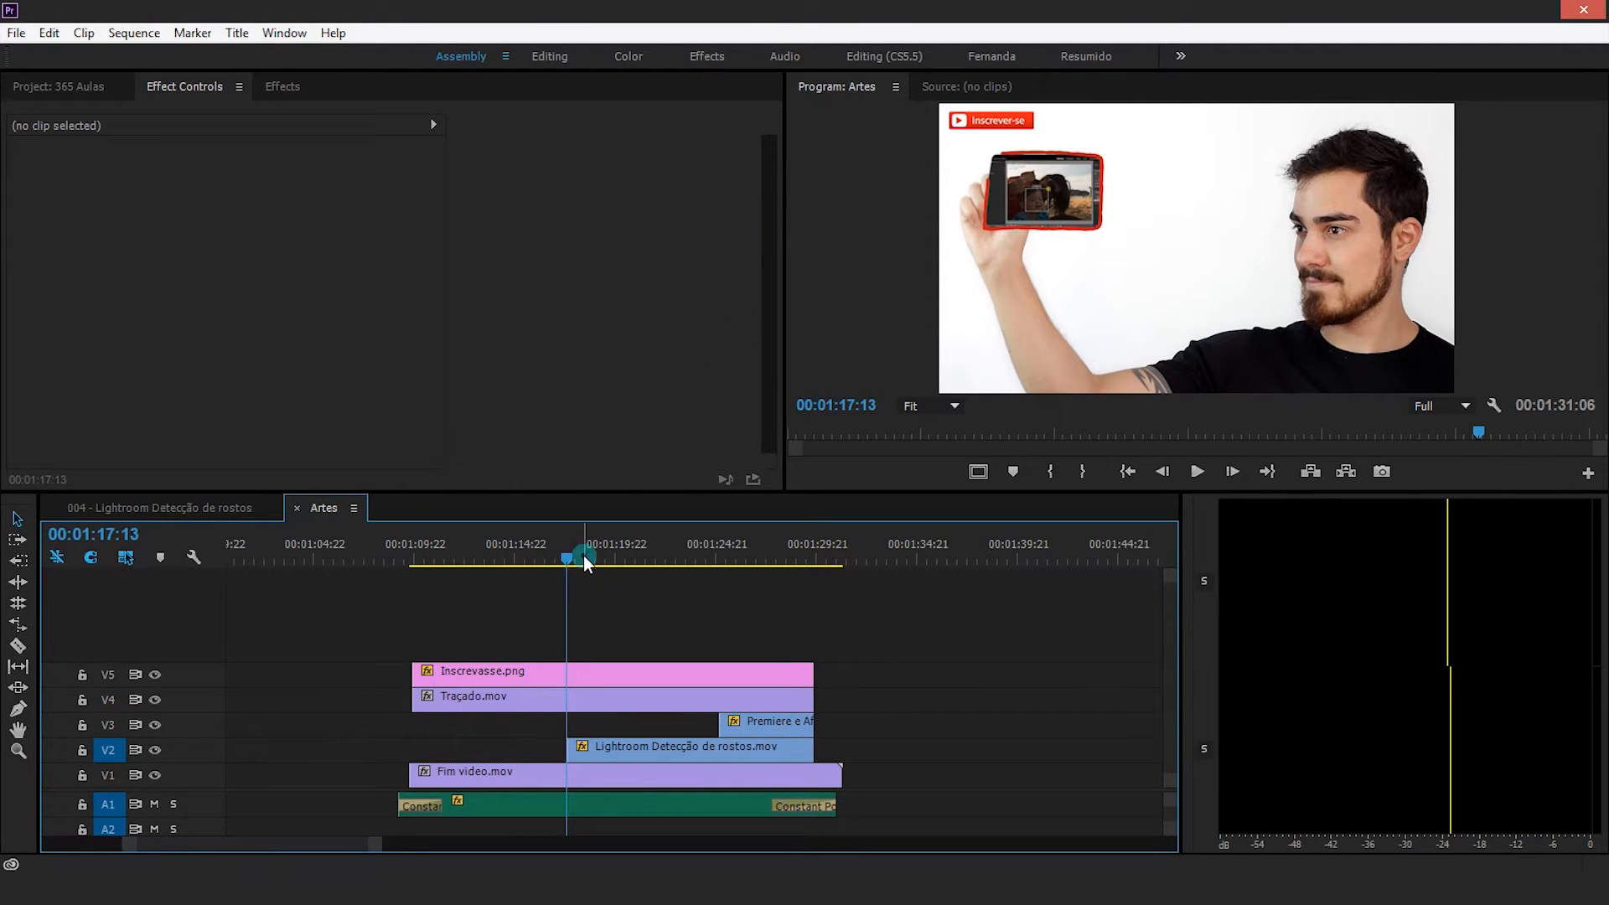
Step frame by frame across the start of the Lightroom clip on V2 to examine how the cut looks
key("Left")
key("Right")
key("Left")
key("Right")
key("Left")
key("Right")
key("Left")
key("Right")
key("Left")
key("Right")
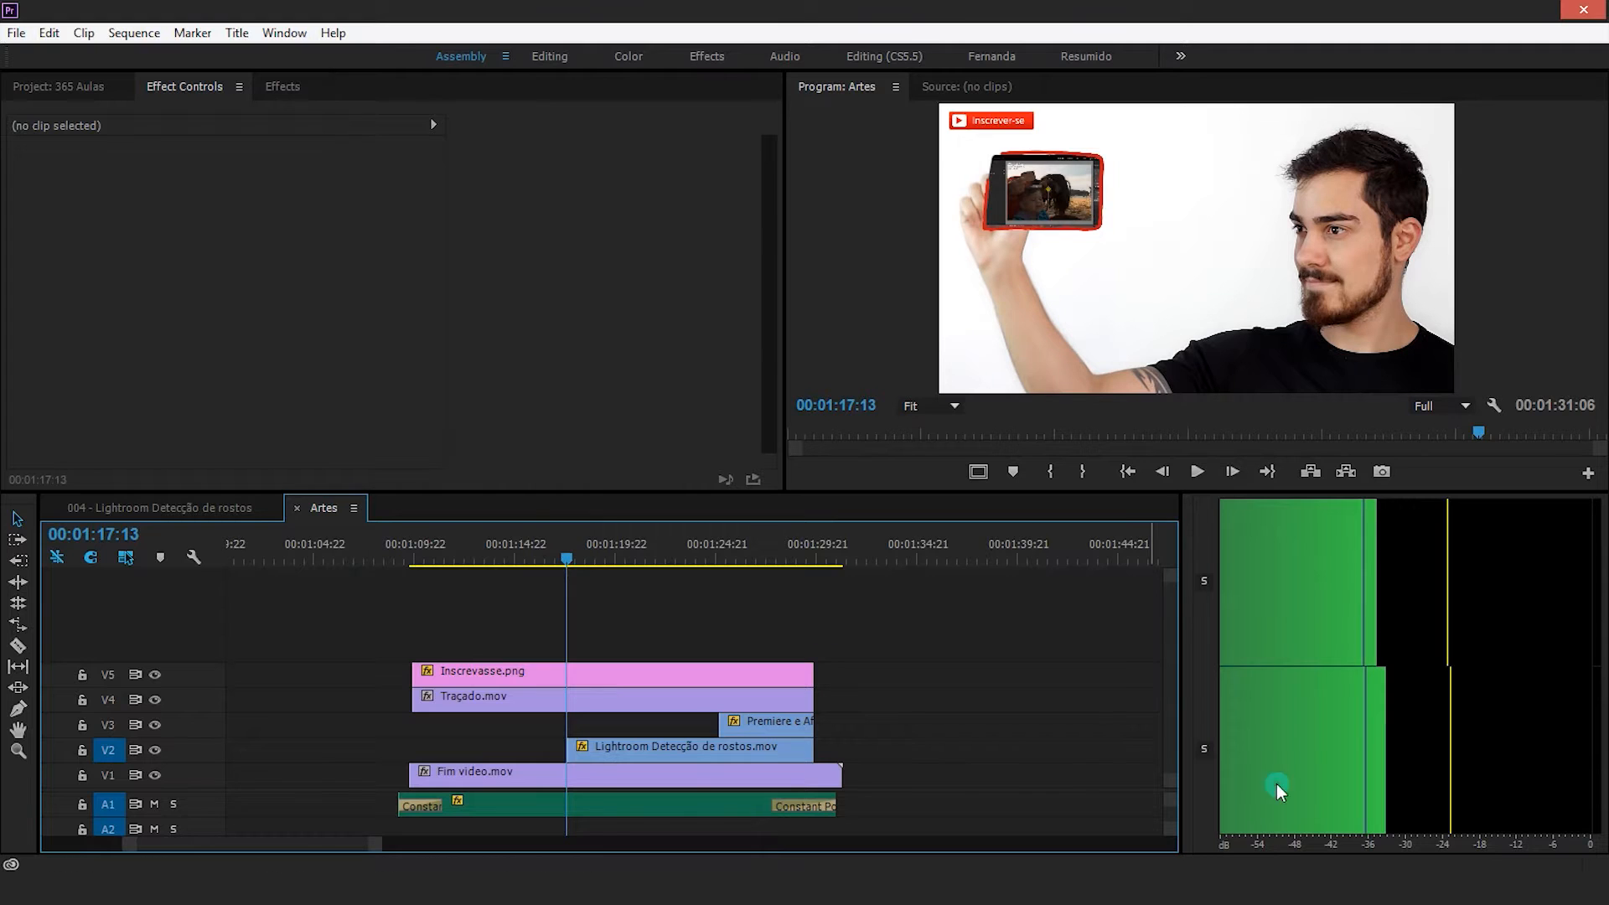
key("space")
left_click(1504, 888)
left_click(1501, 780)
left_click(997, 742)
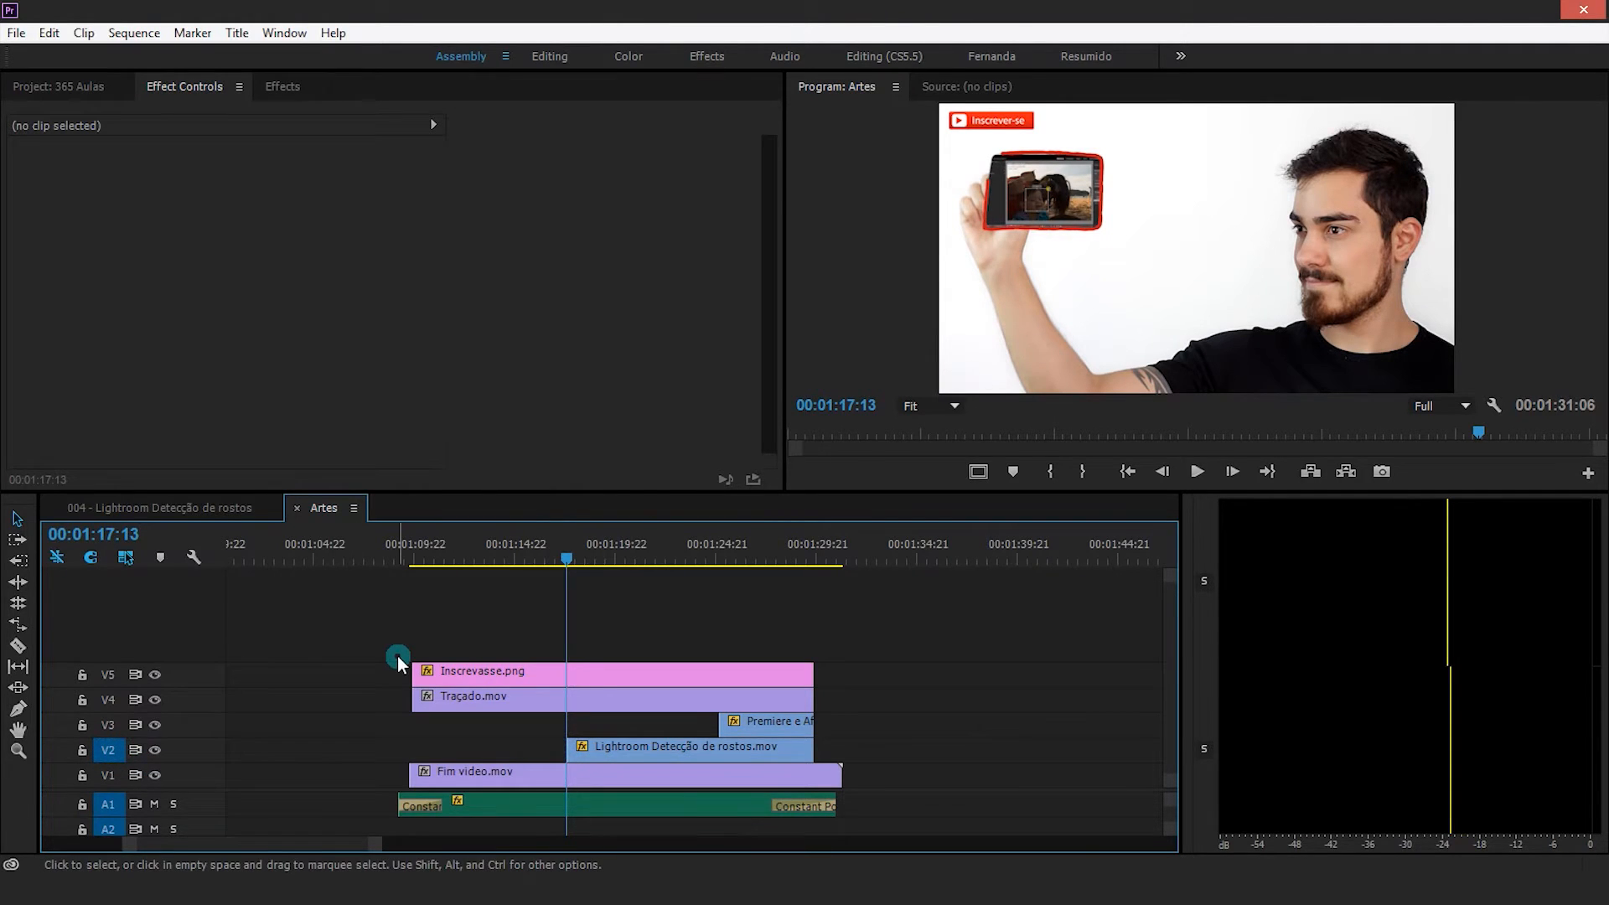
Apply the default video transition at the playhead to the start of the Lightroom clip on V2
key("ctrl+d")
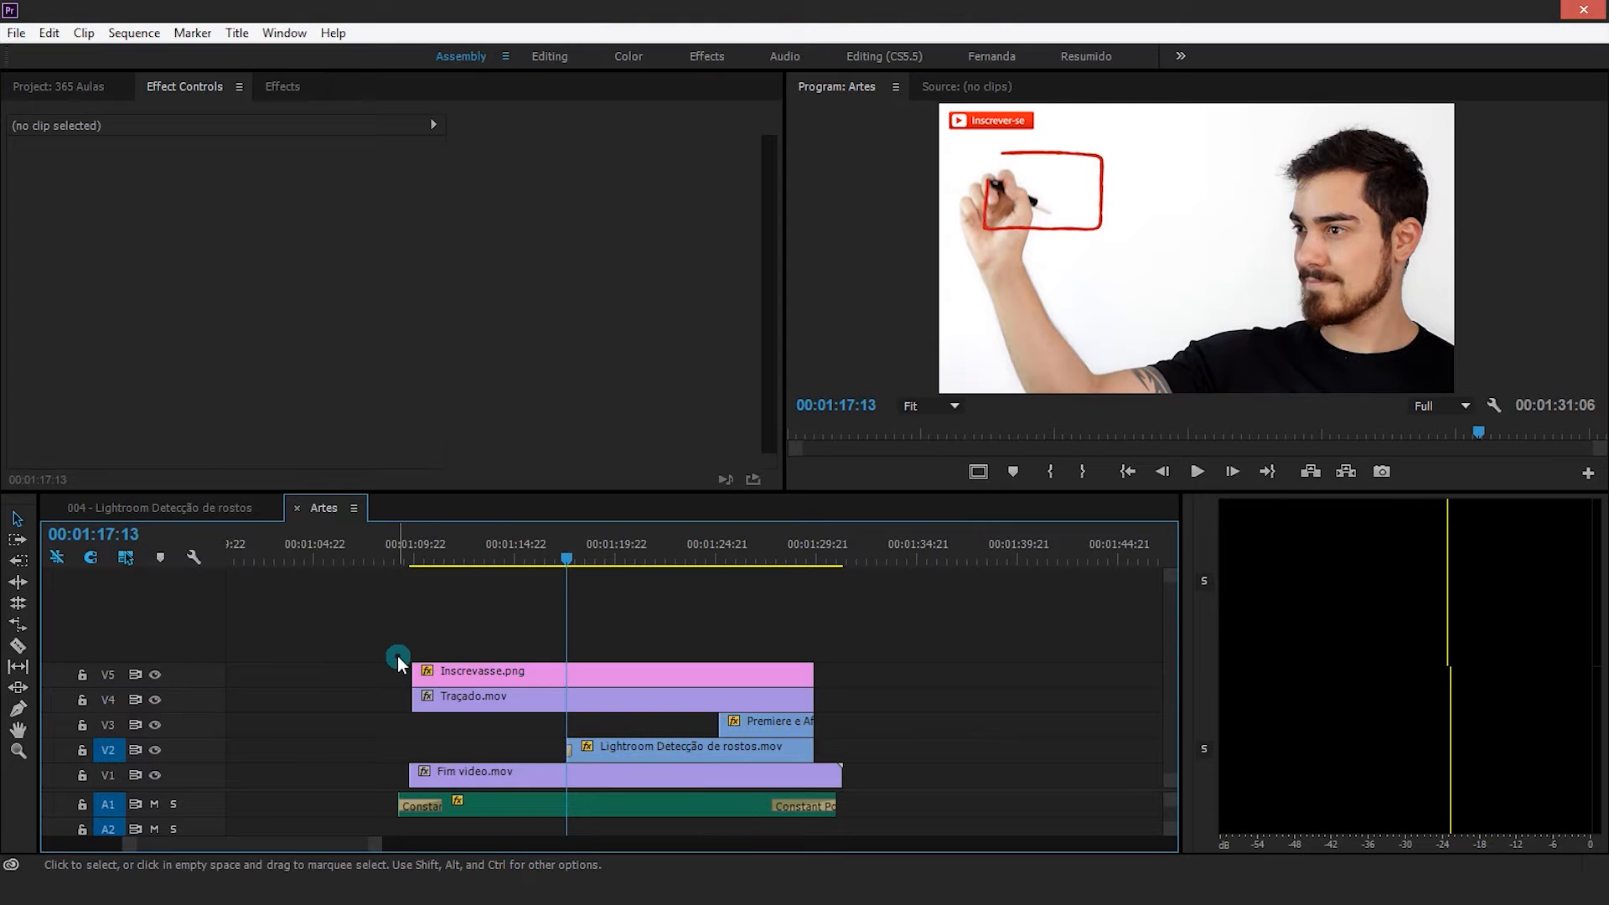
left_click(133, 33)
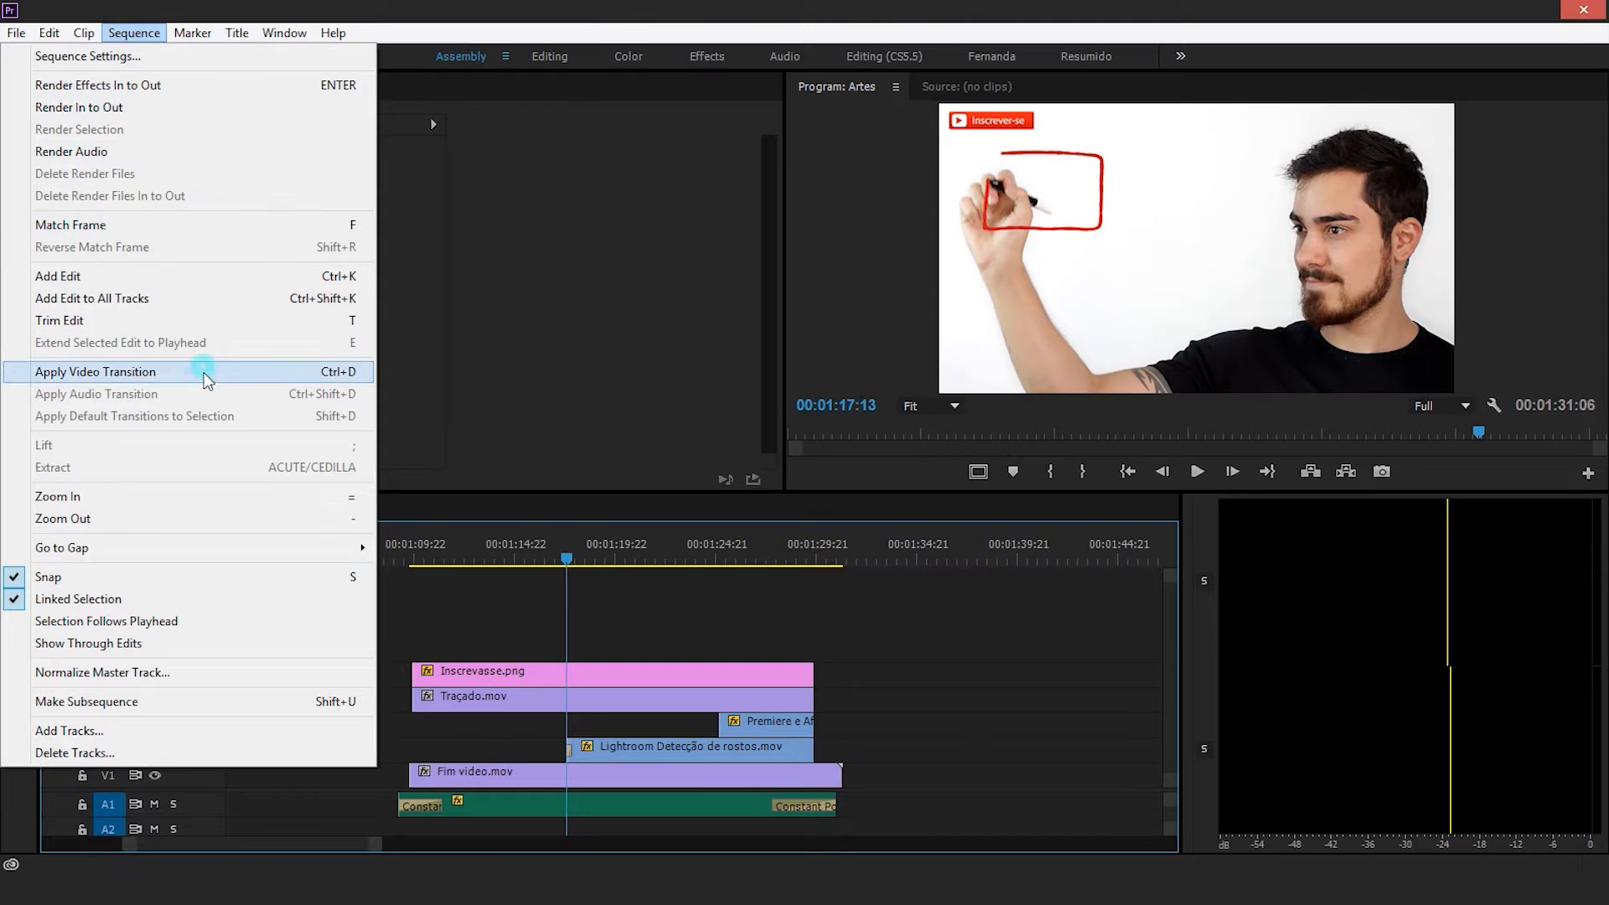
left_click(332, 374)
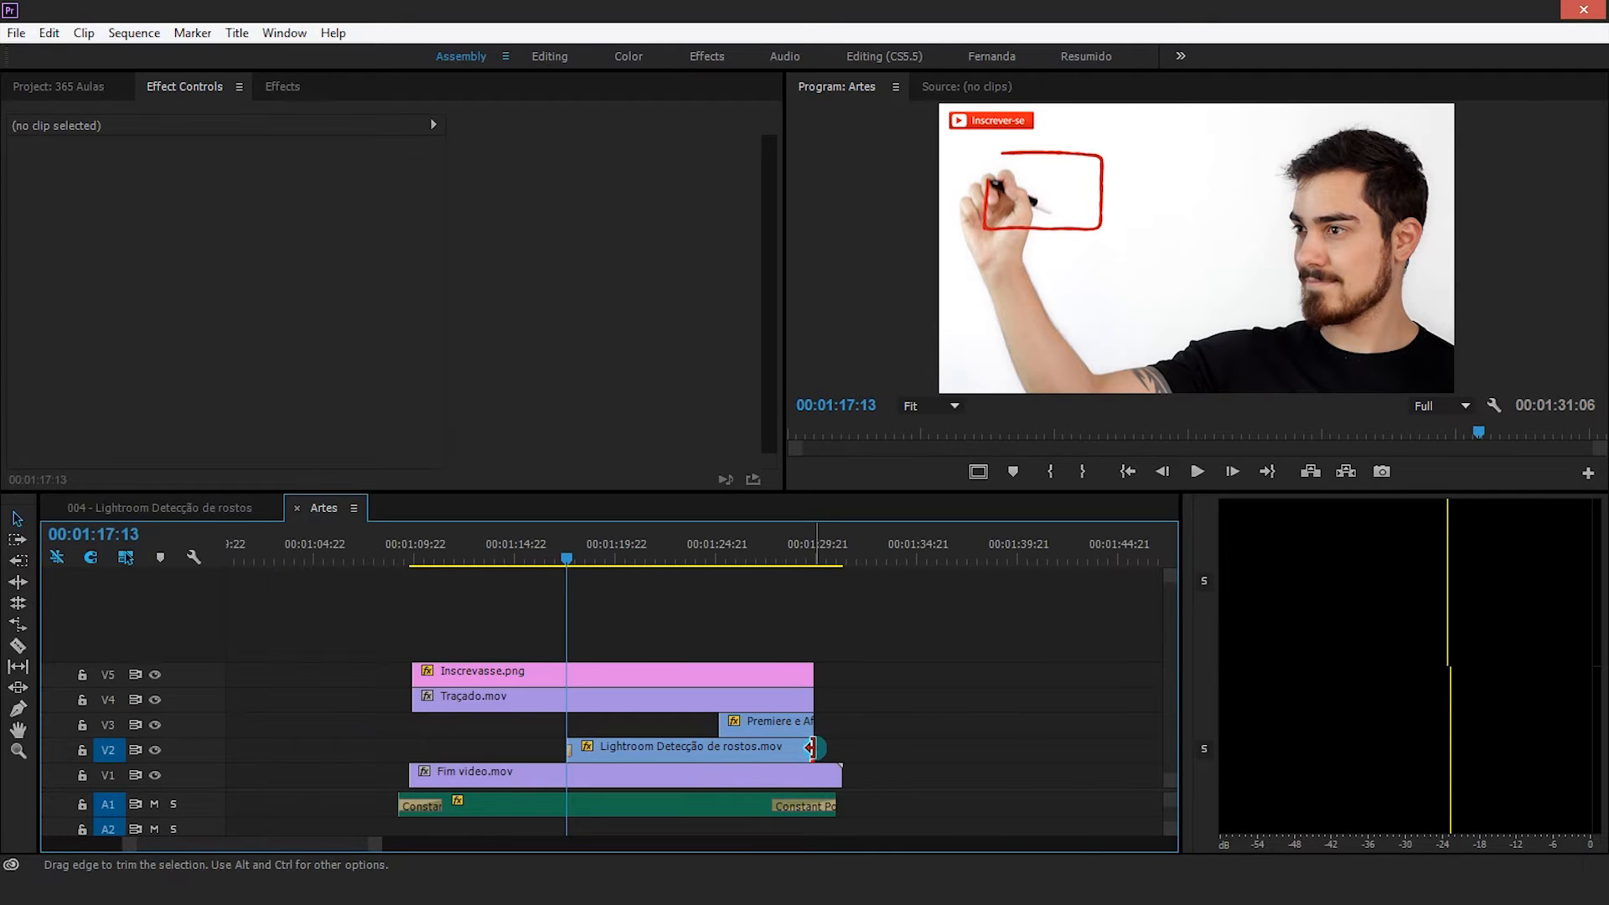
Apply the default transition to the end of the Lightroom clip on V2
right_click(810, 747)
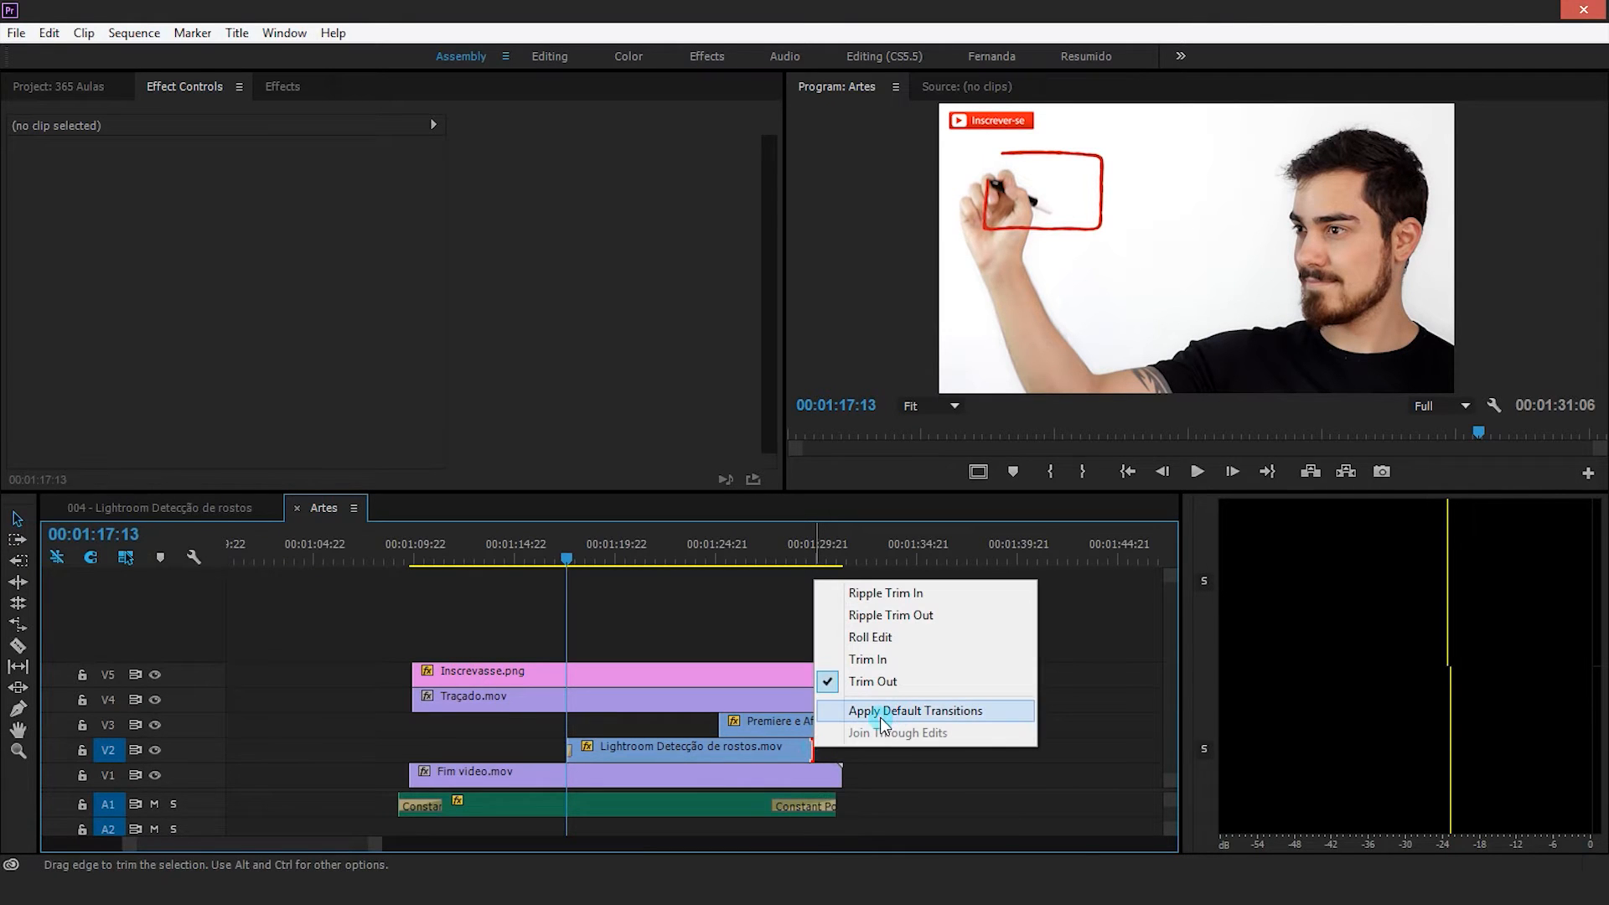
left_click(880, 710)
left_click(839, 729)
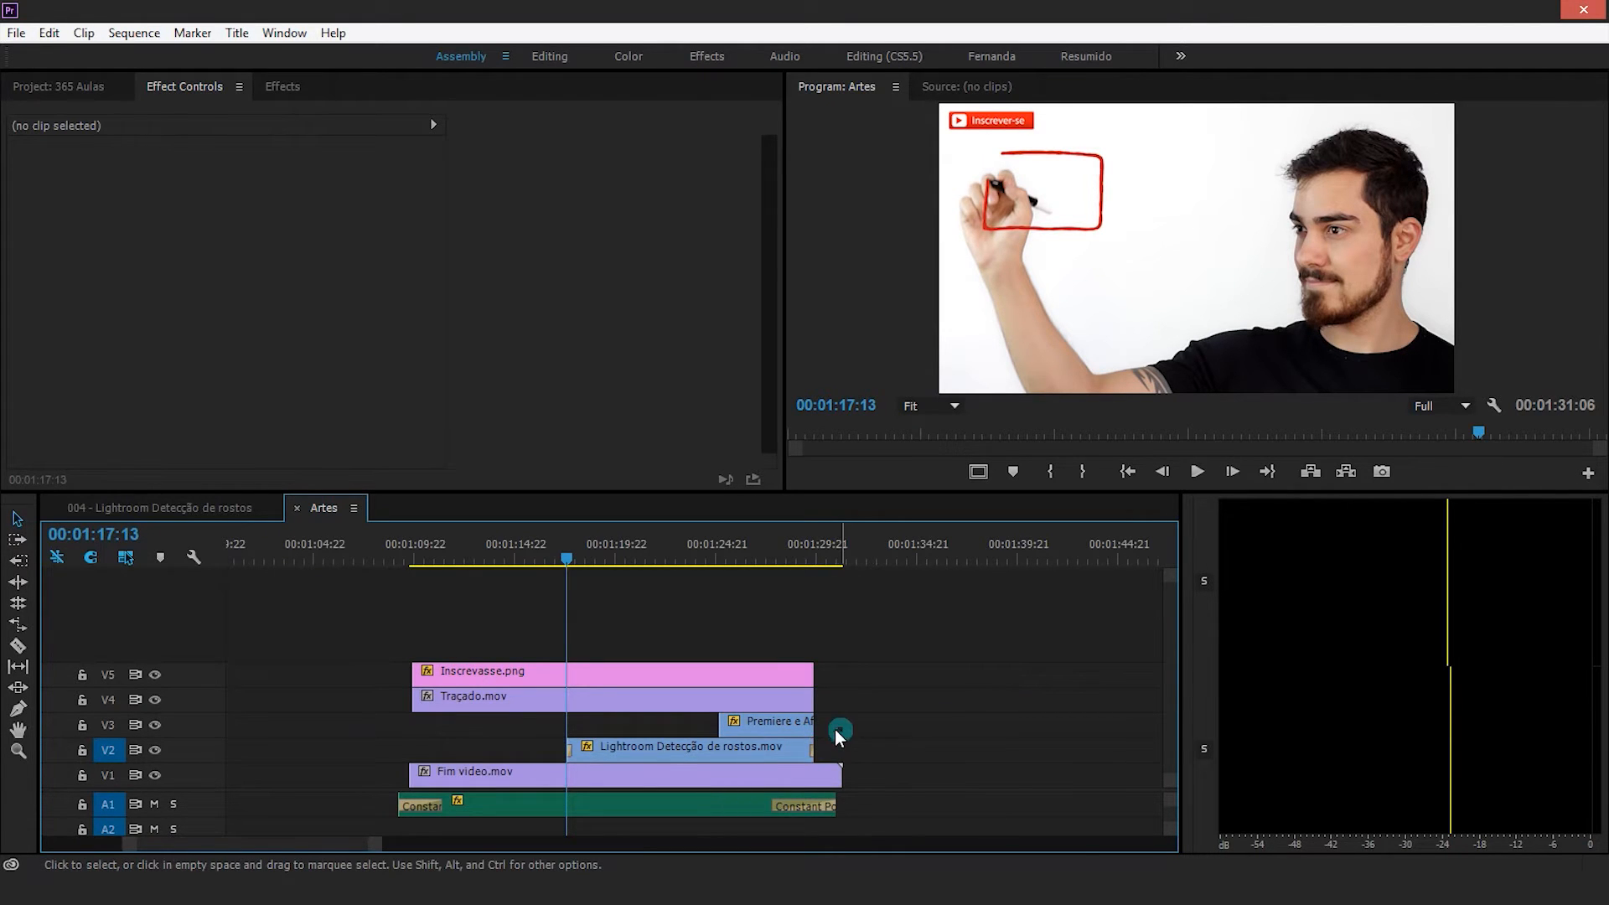
left_click(60, 737)
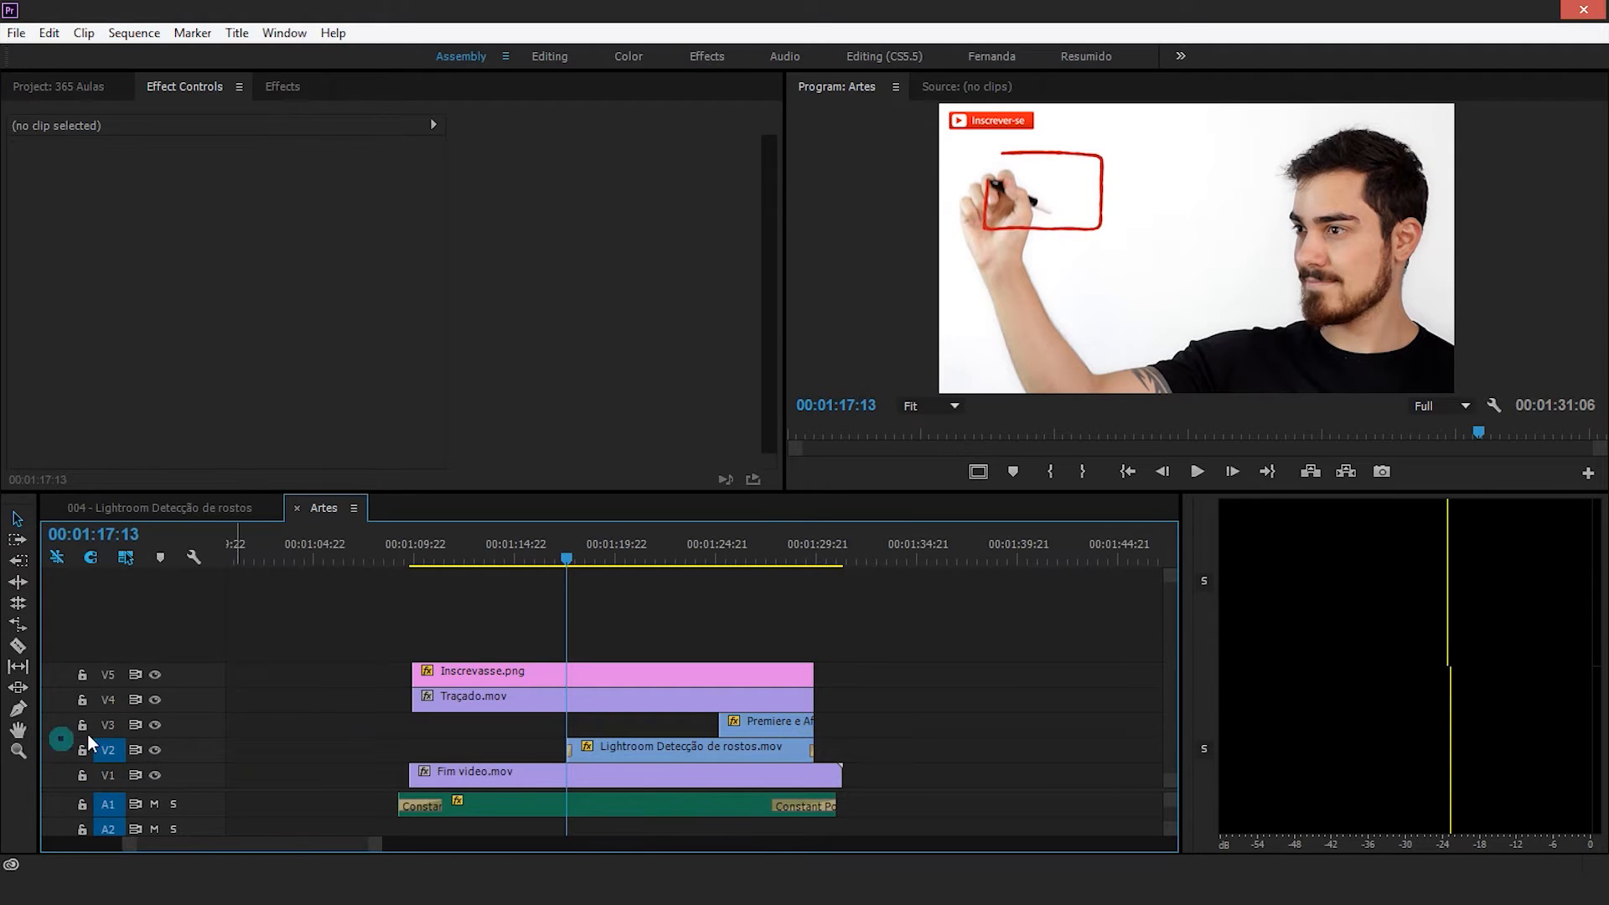
left_click(785, 722)
right_click(786, 722)
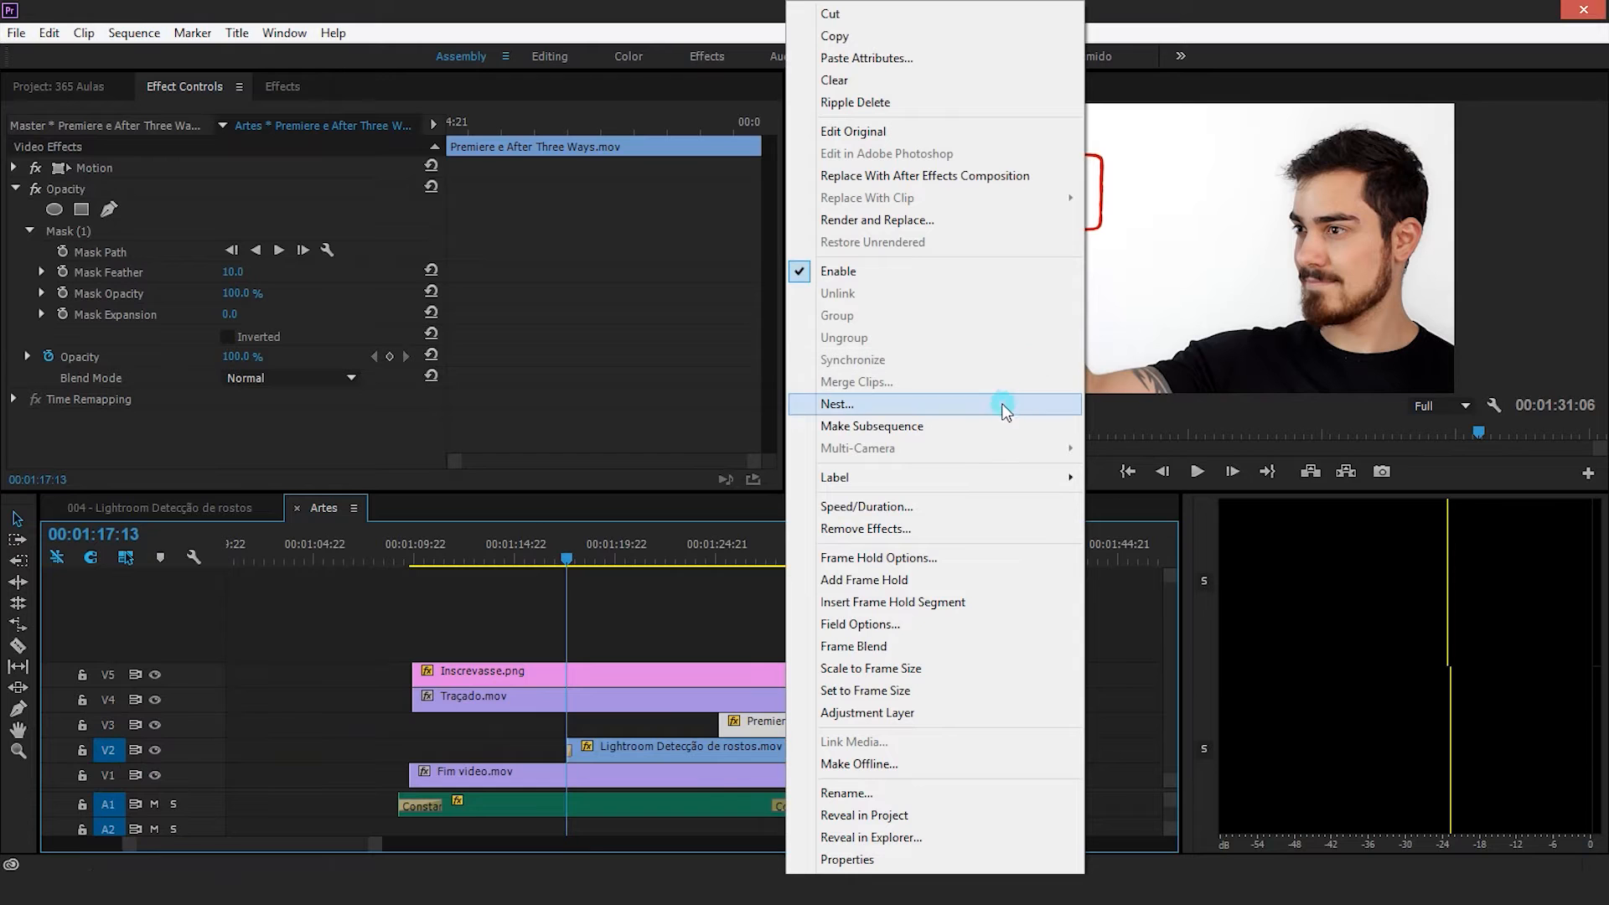
left_click(779, 734)
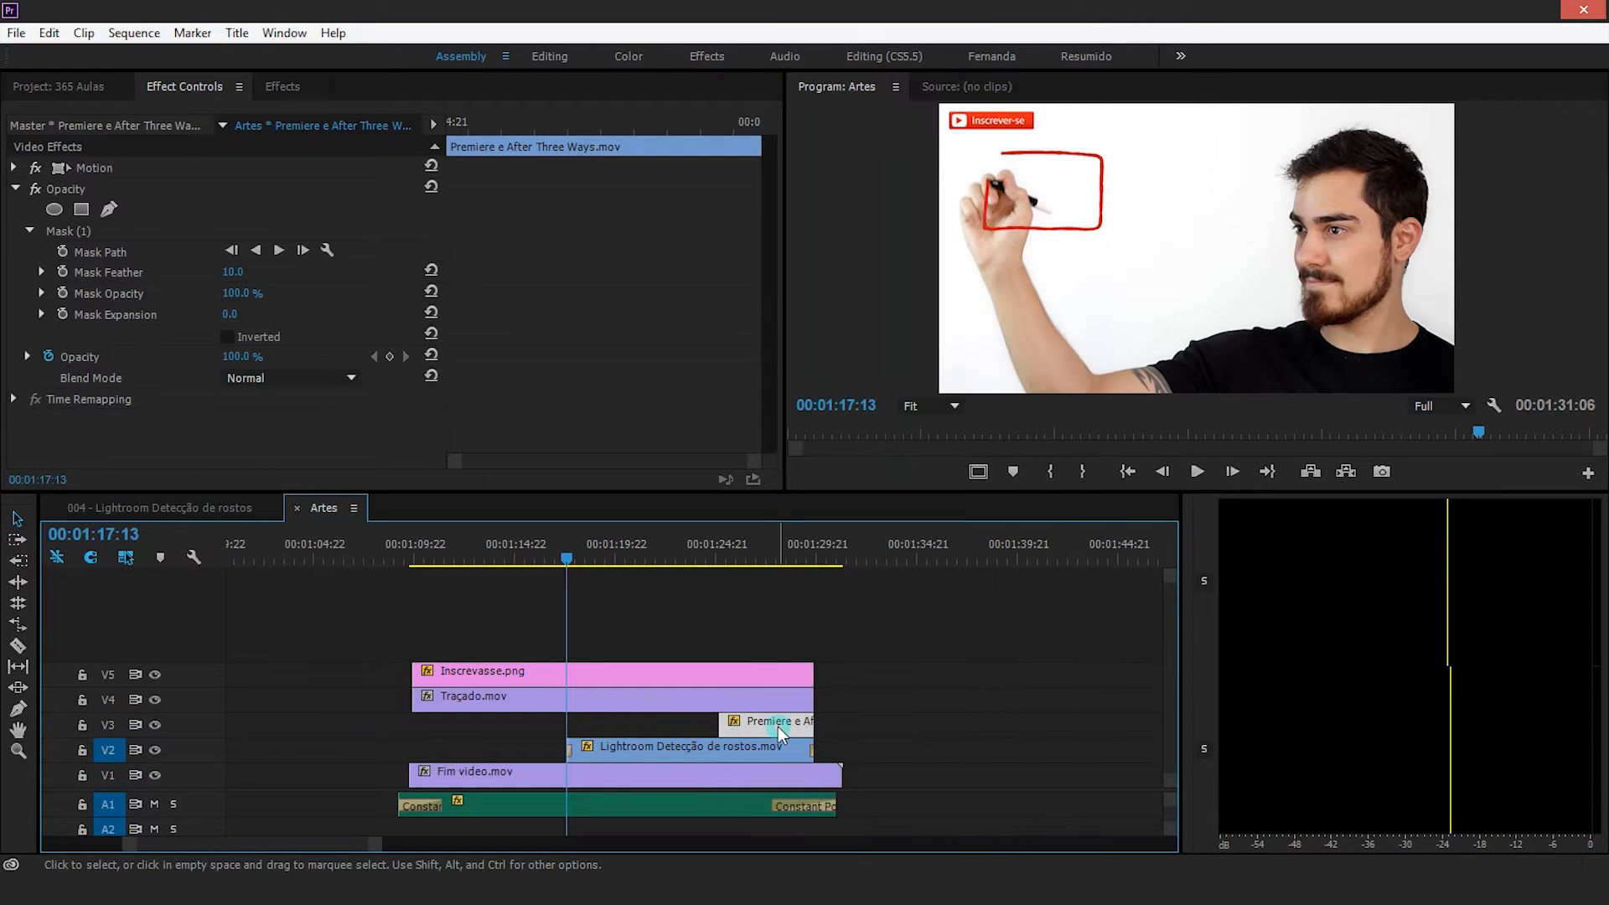
key("ctrl+z")
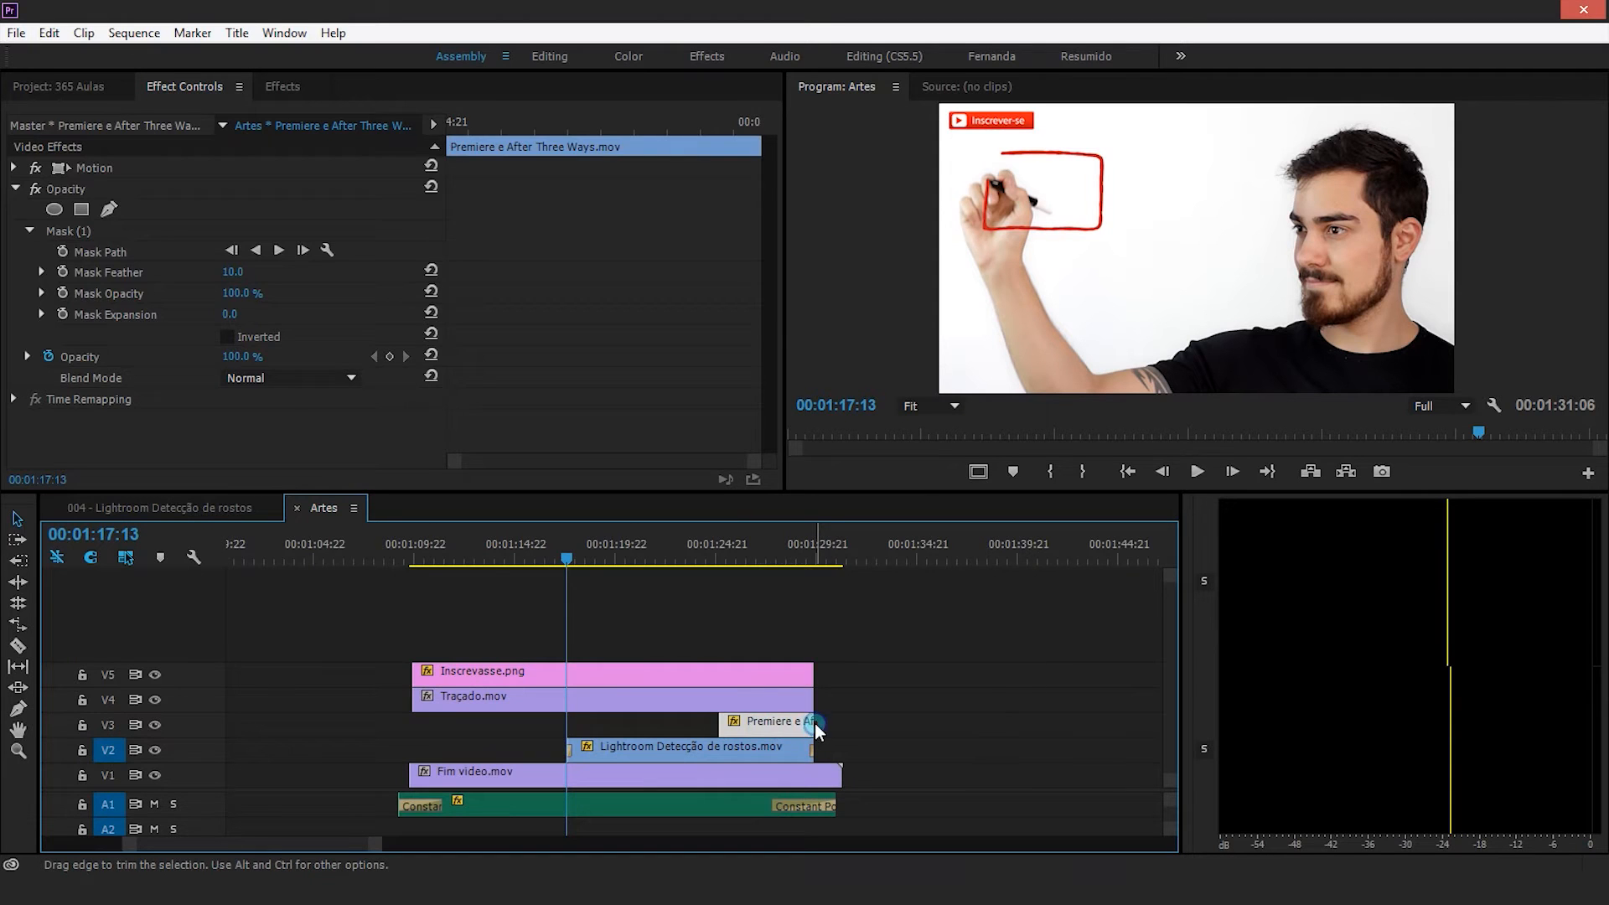
Select both edges of the Premiere e After clip on V3 and apply the default transition to them together
right_click(817, 722)
right_click(726, 723)
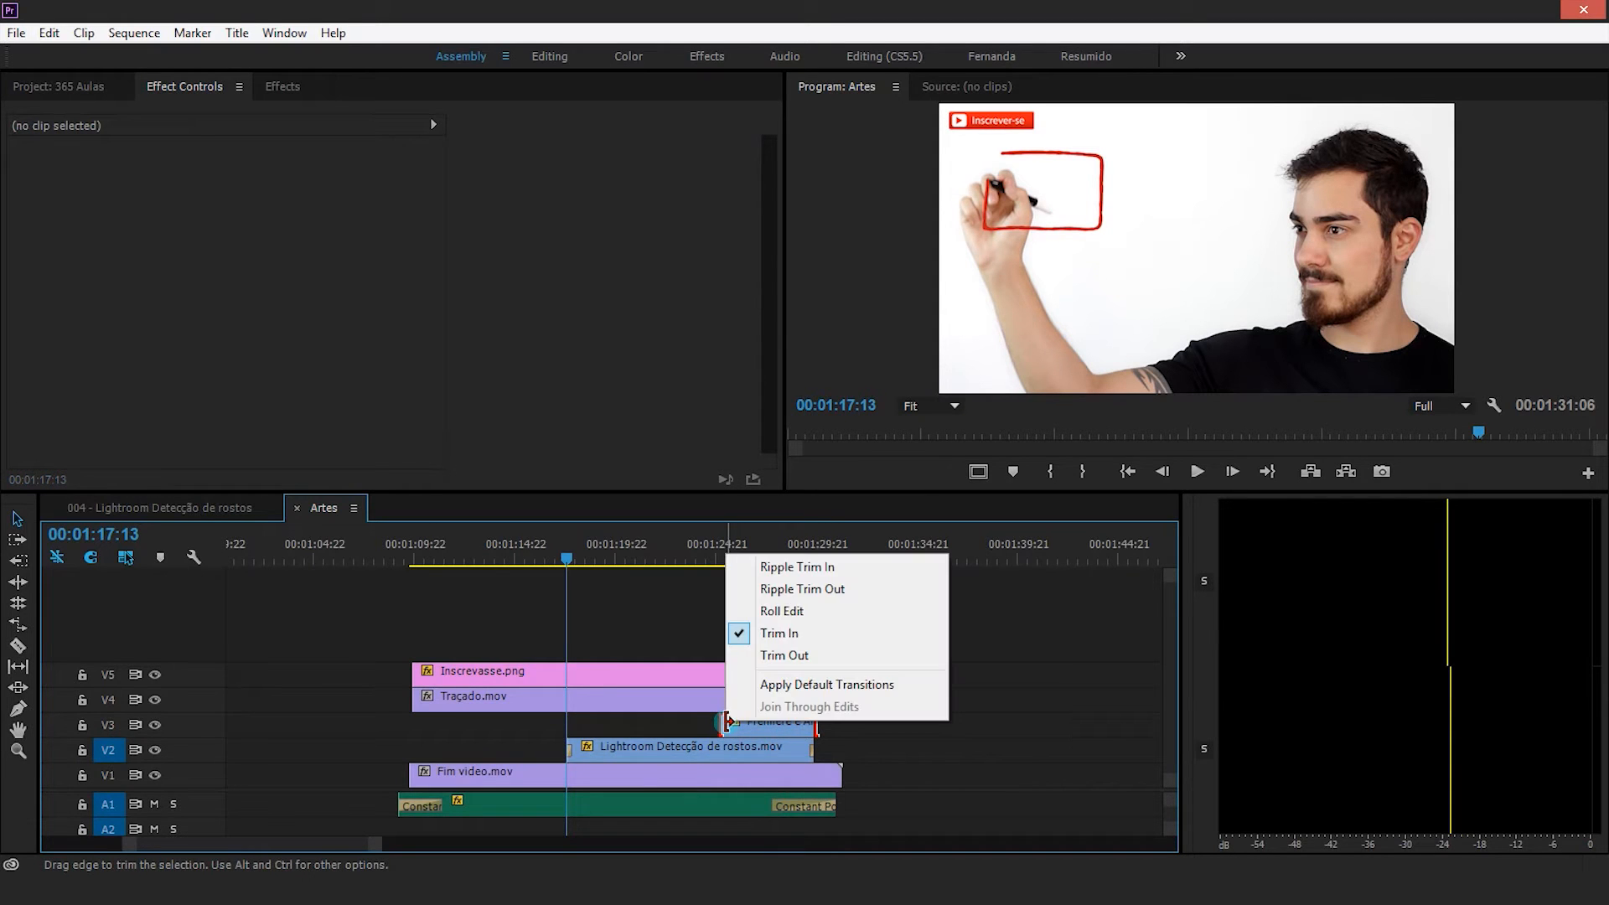
left_click(796, 685)
left_click(843, 732)
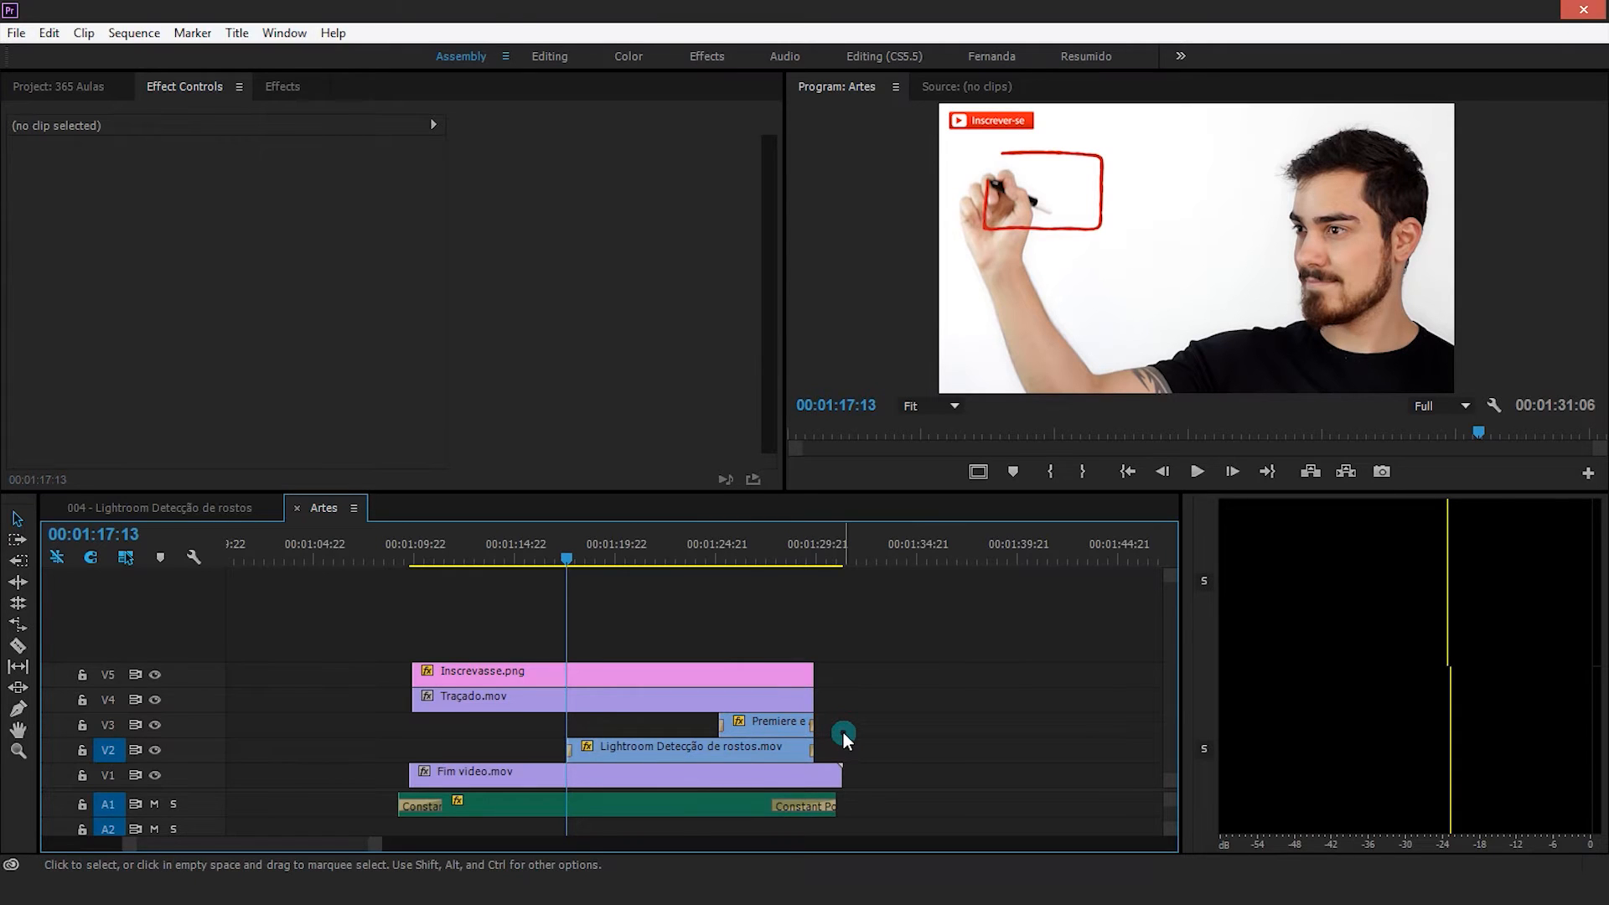
Clear the effects search and list the Dissolve transitions under Video Transitions
left_click(268, 136)
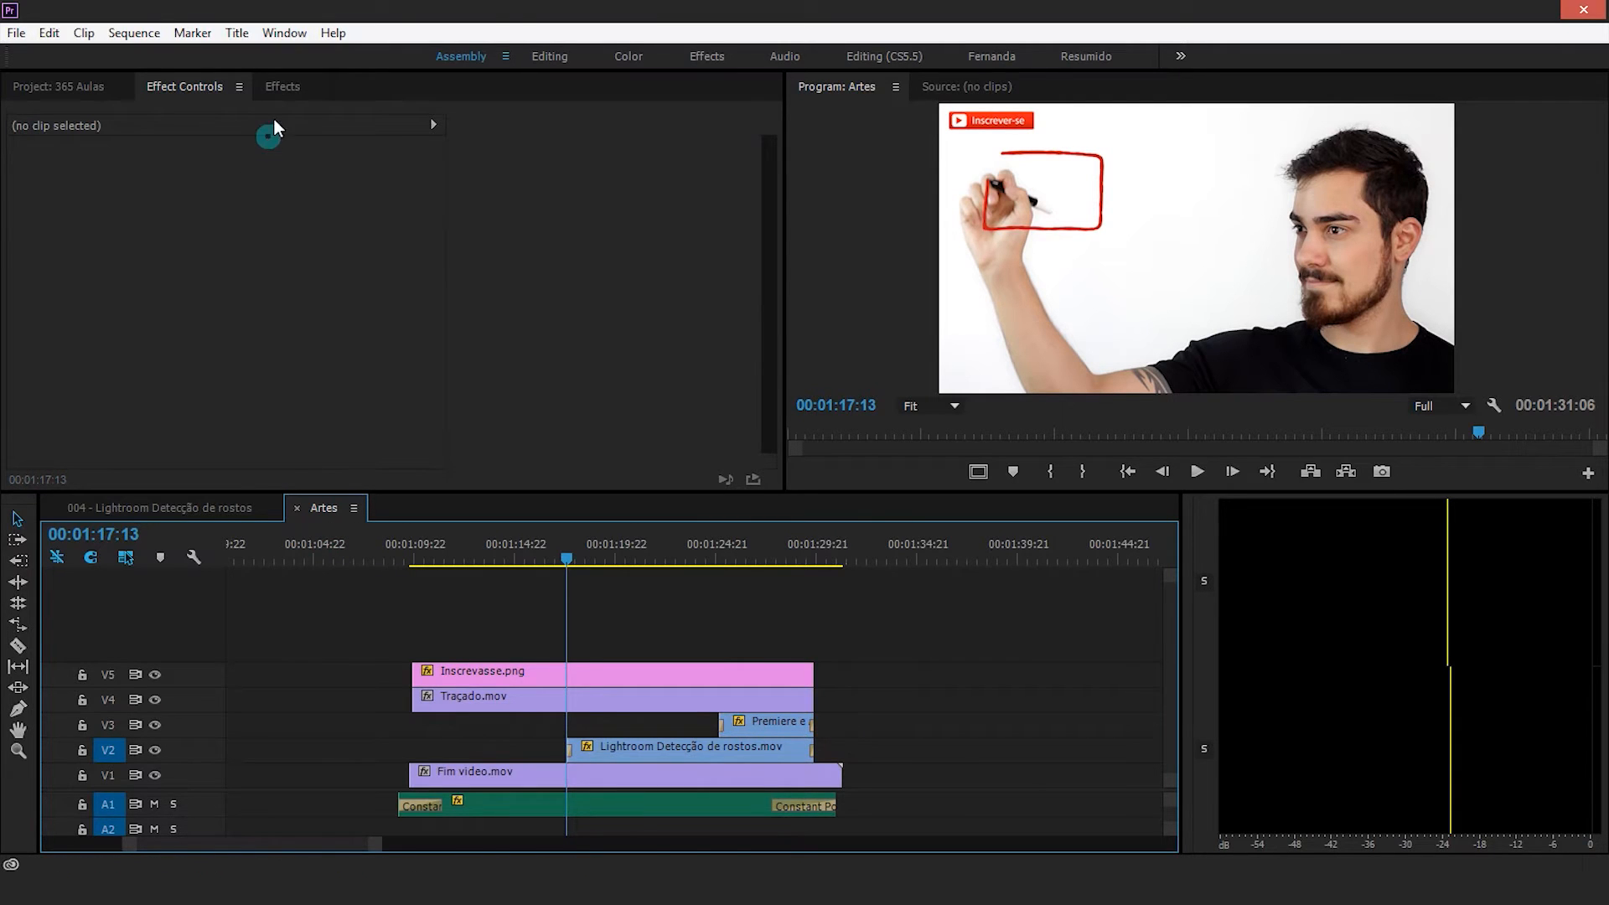
left_click(283, 86)
left_click(174, 107)
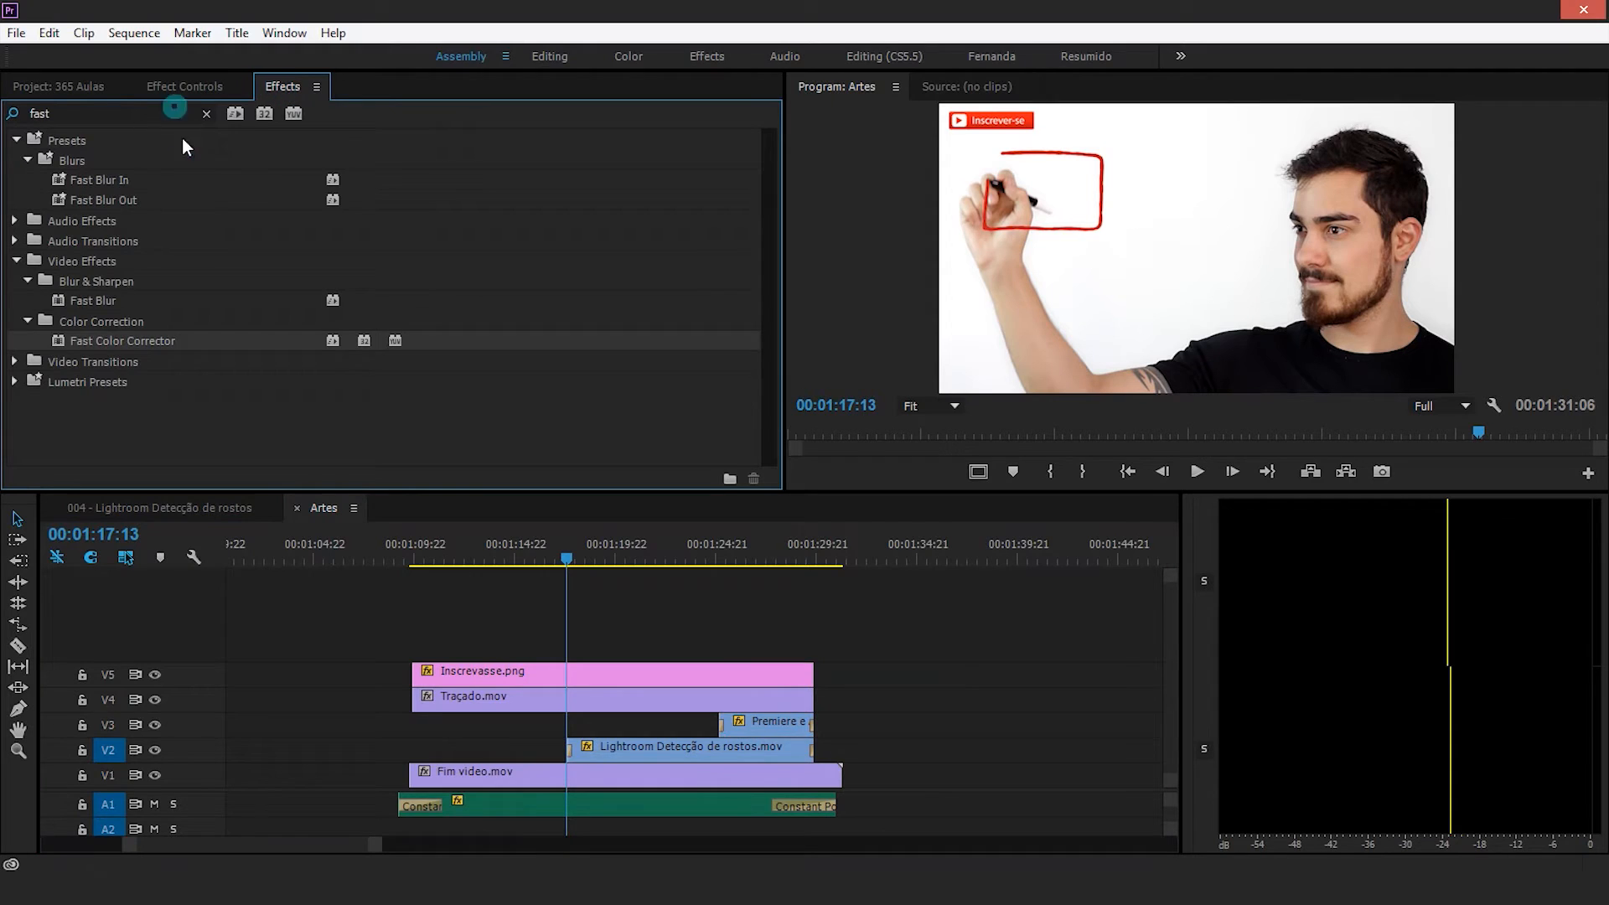
left_click(207, 113)
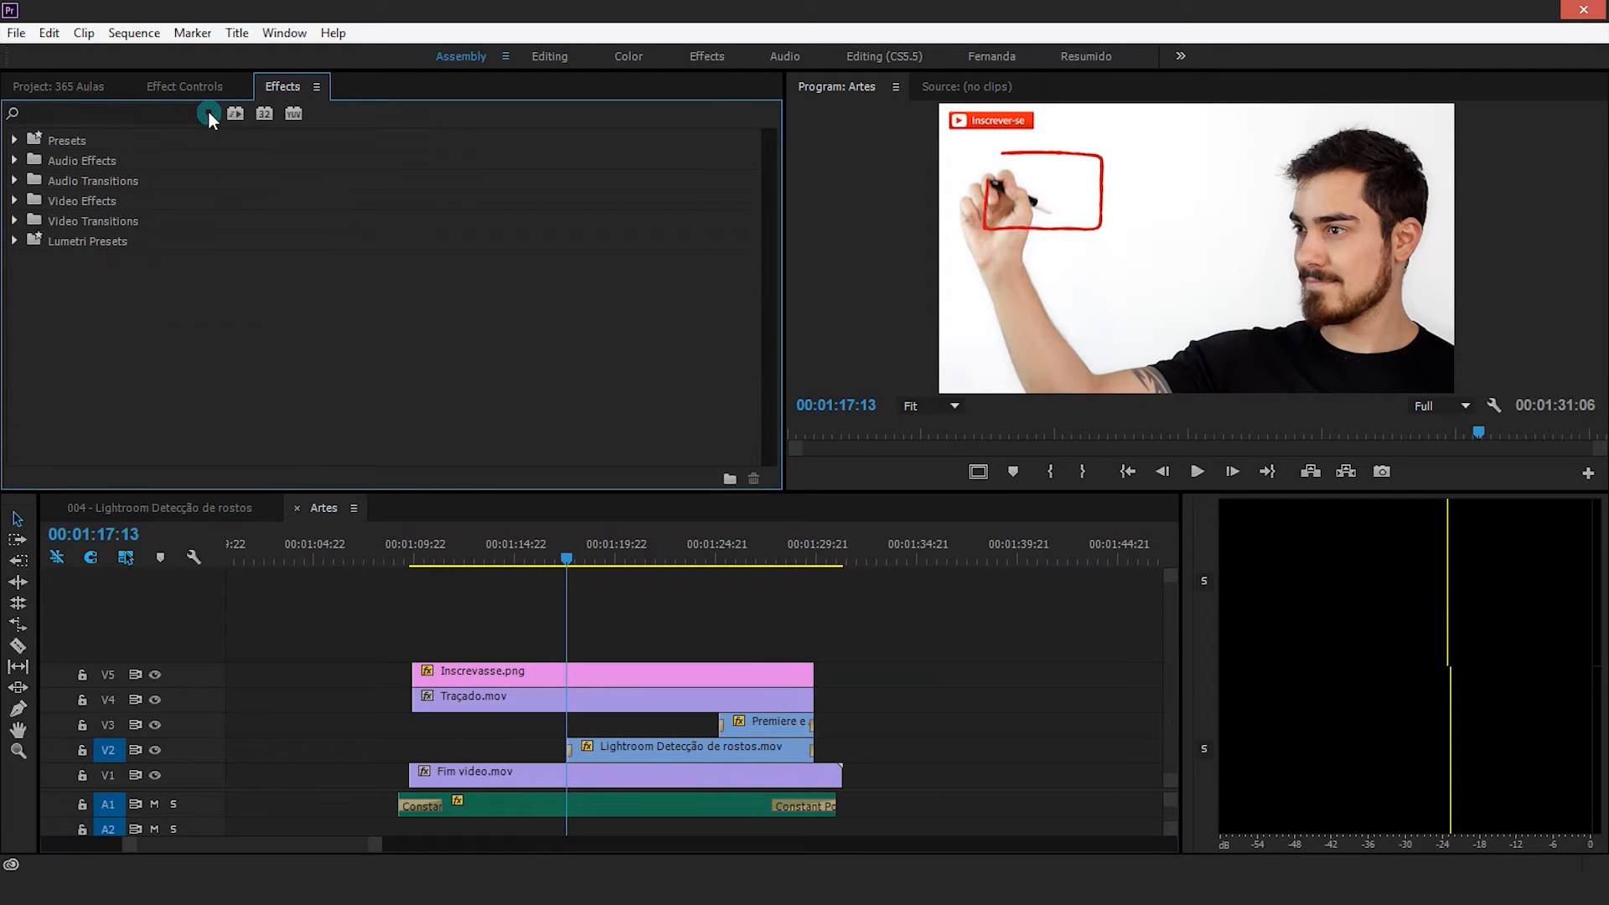
double_click(35, 222)
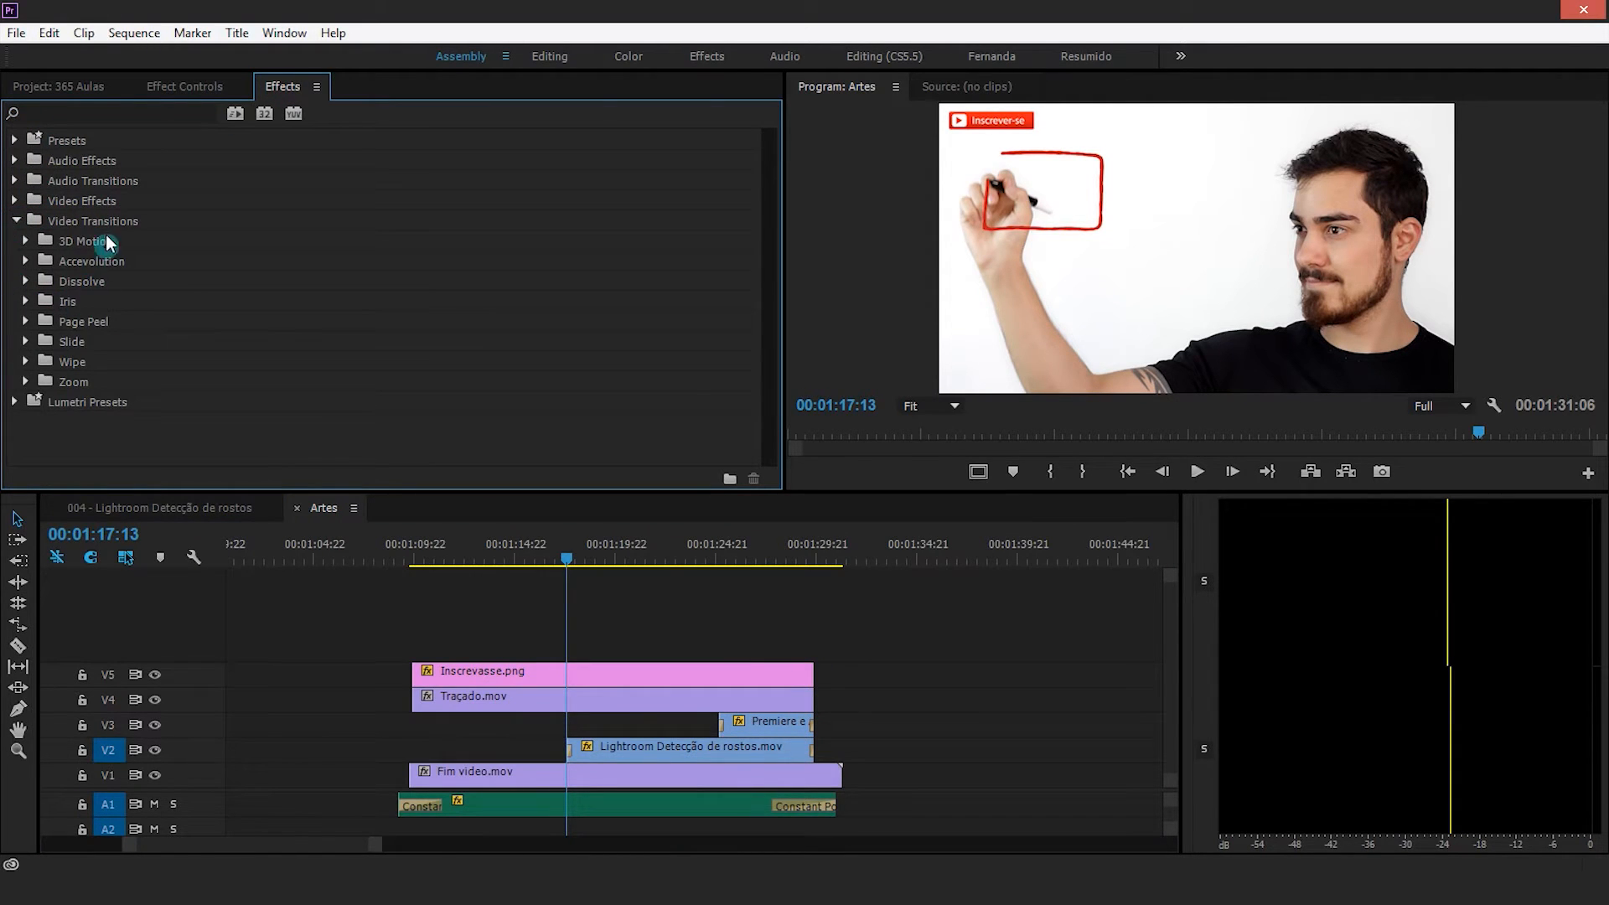
left_click(28, 280)
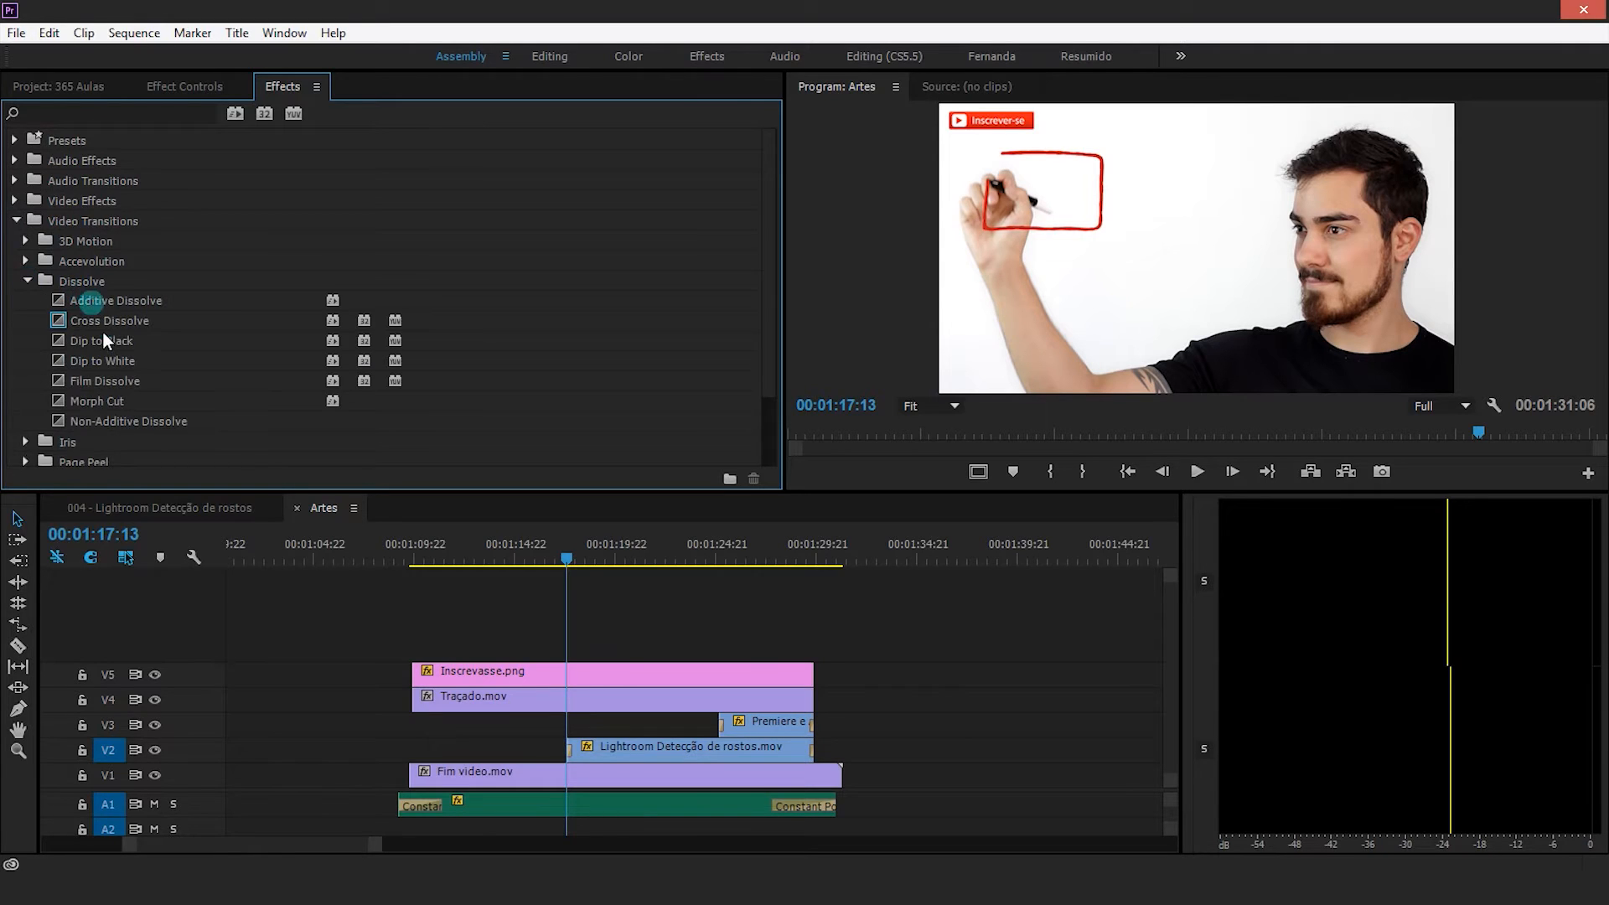
left_click_drag(88, 320, 114, 323)
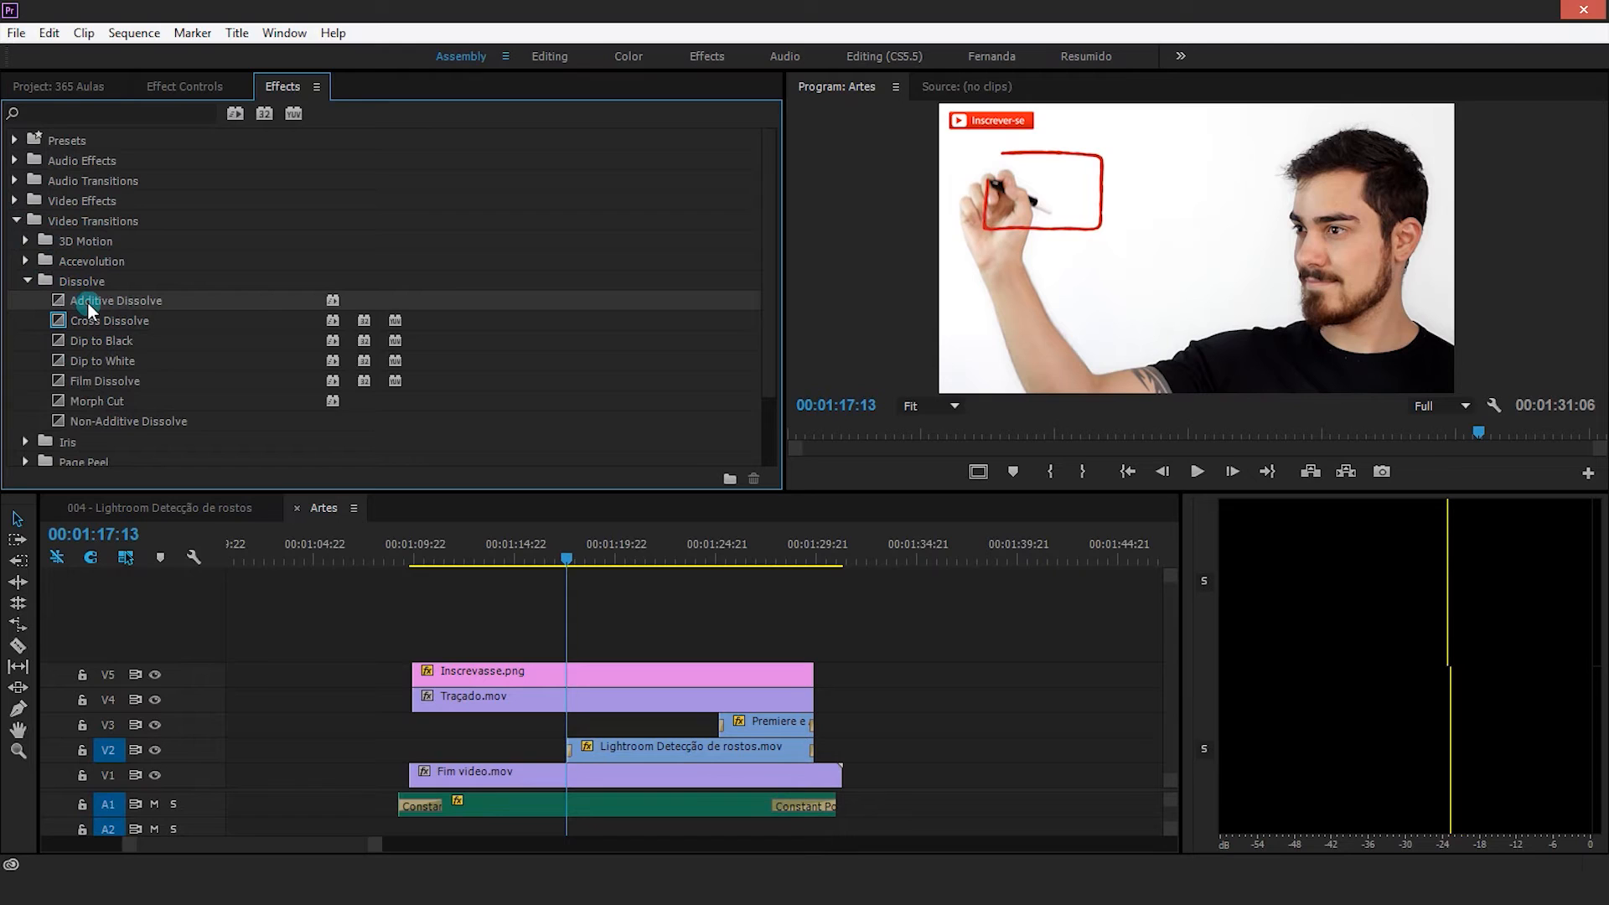
Set Additive Dissolve as the default transition and replace it with Dip to Black
right_click(87, 302)
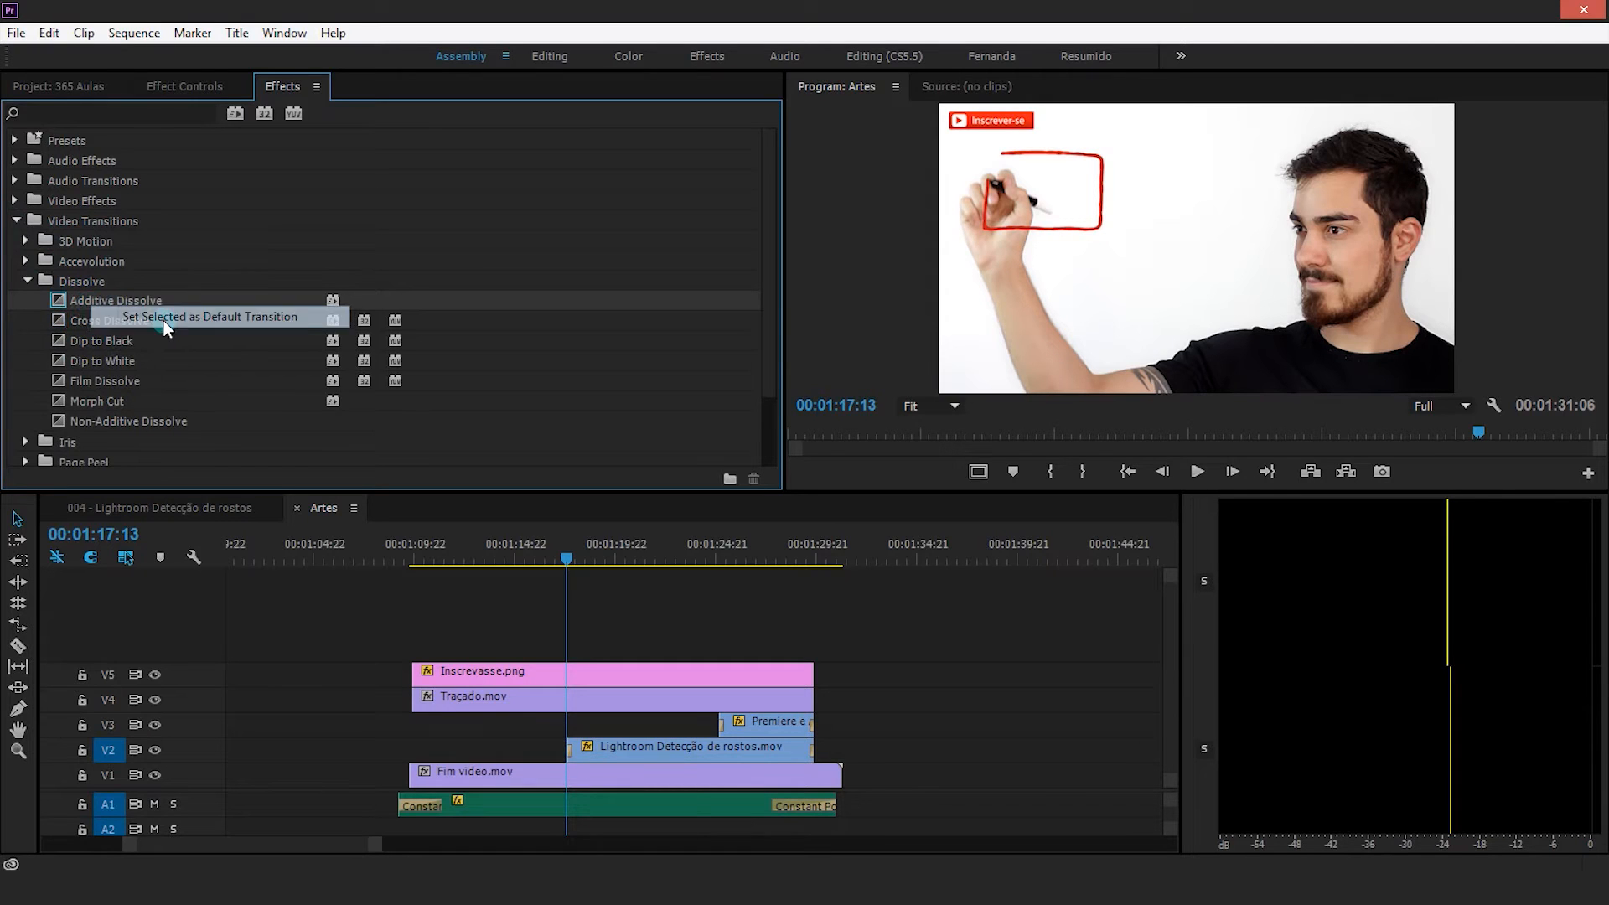
left_click(163, 322)
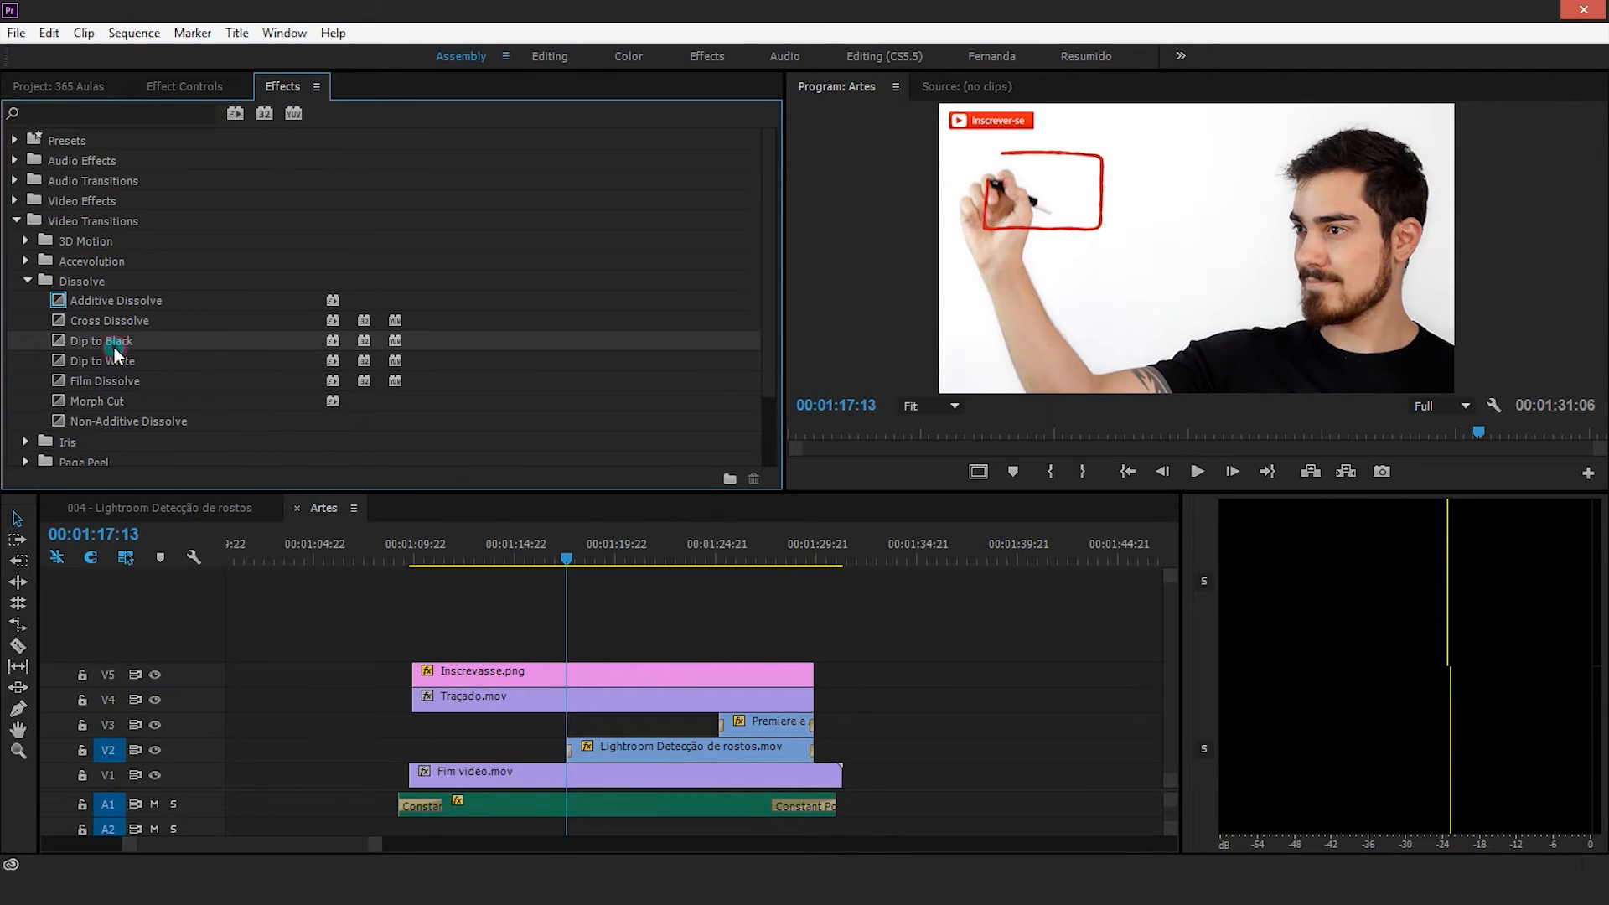
right_click(115, 348)
left_click(156, 360)
Set Cross Dissolve as the default transition
right_click(104, 319)
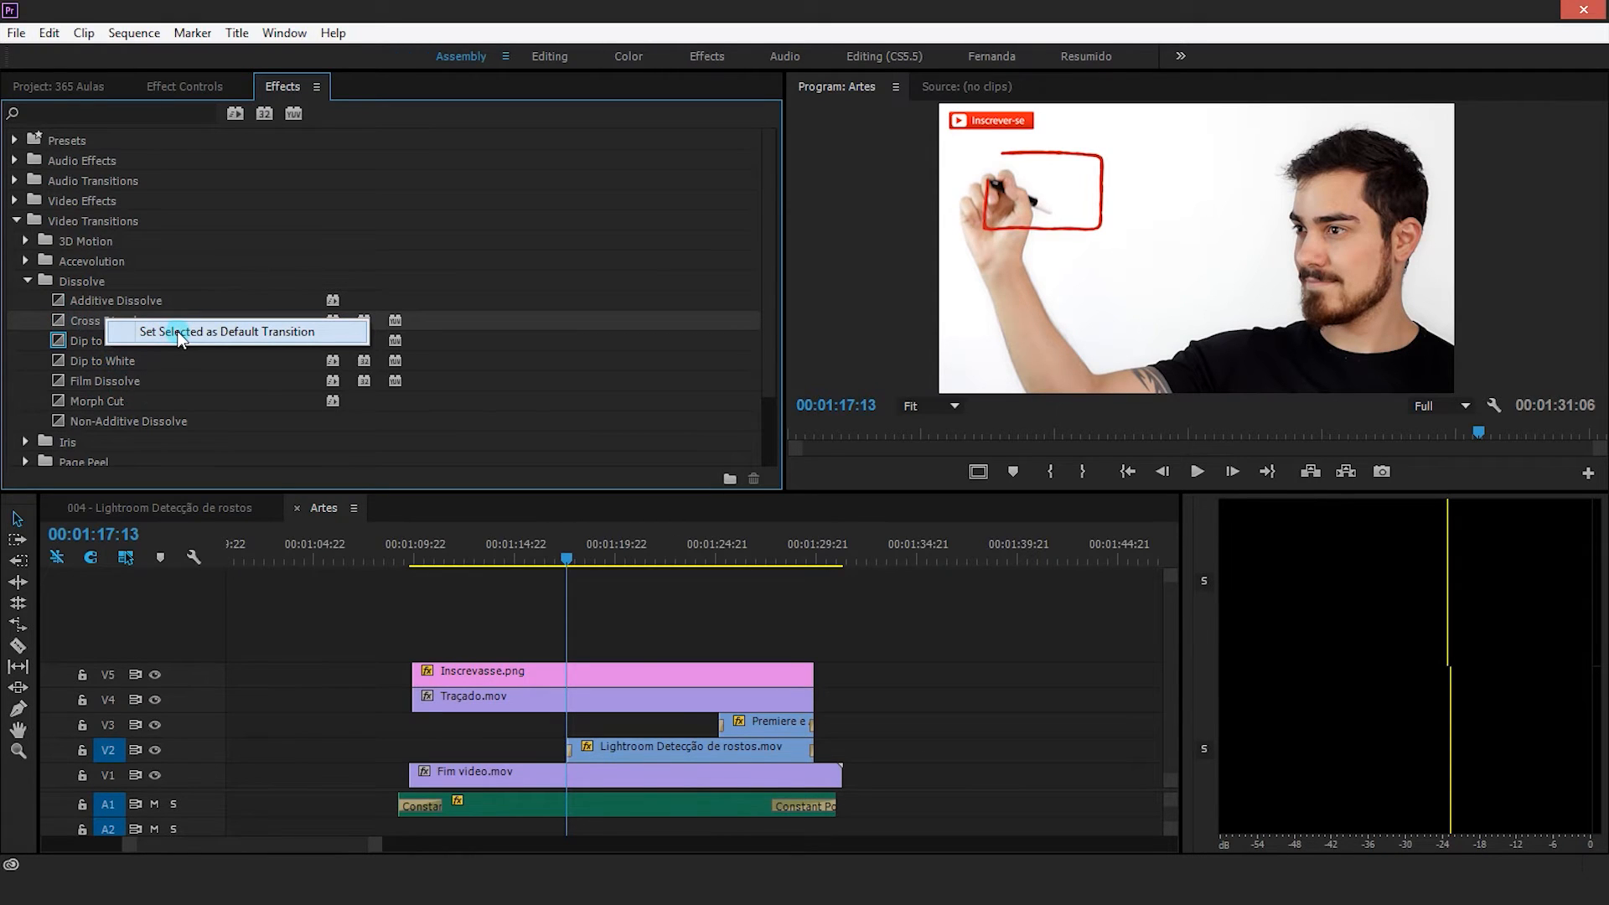
left_click(180, 332)
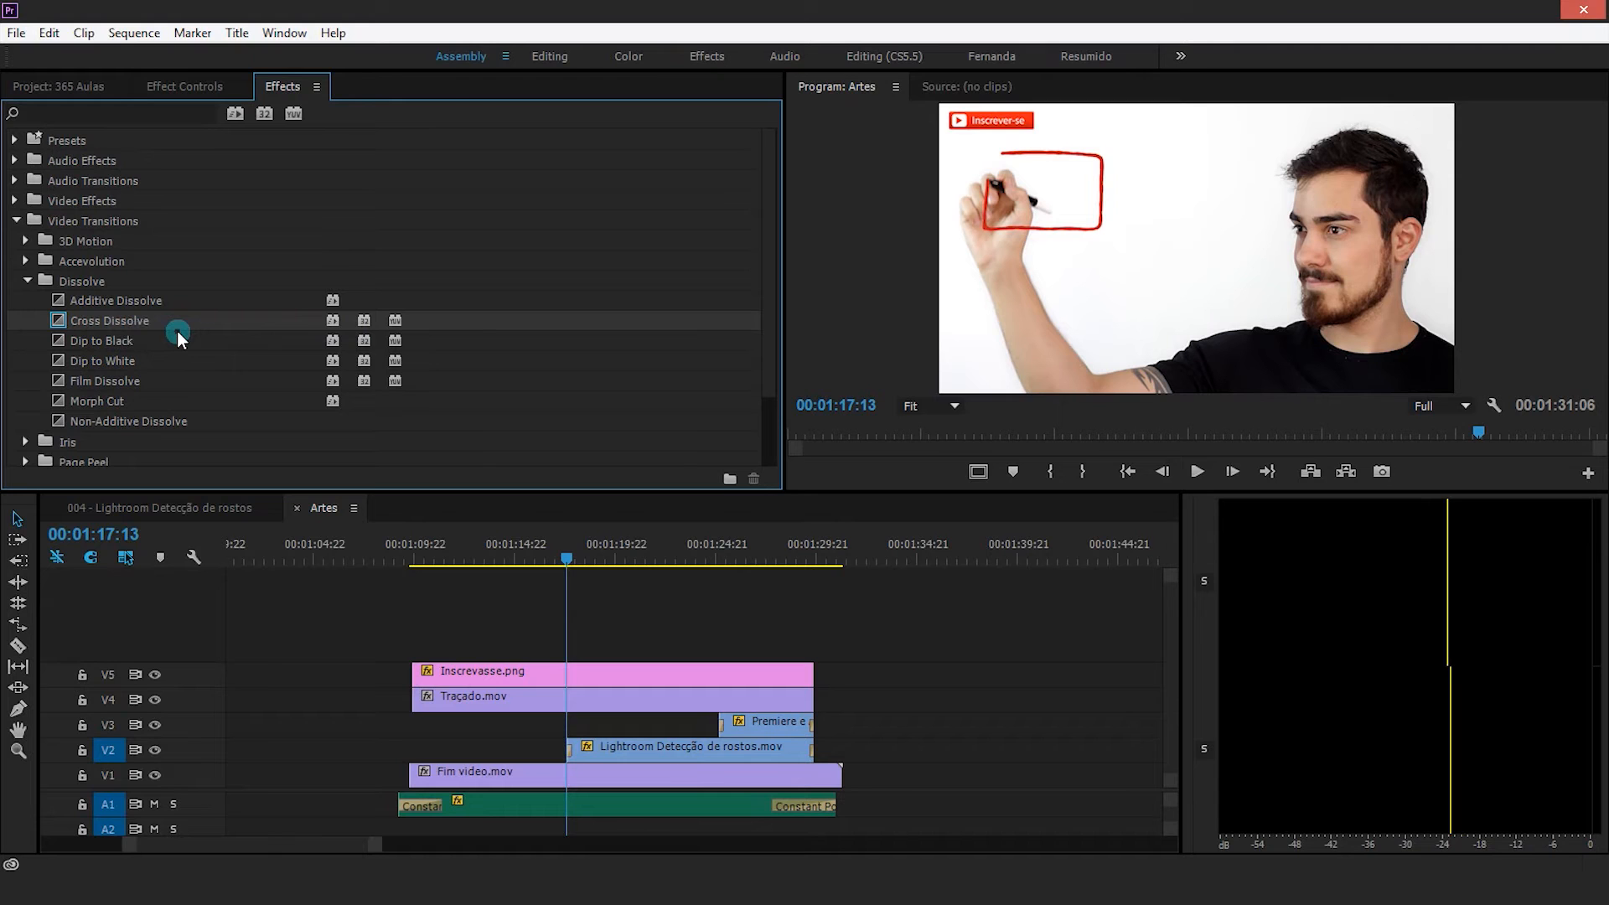
Review the default video and audio transition durations and their unit options in the General preferences
left_click(54, 35)
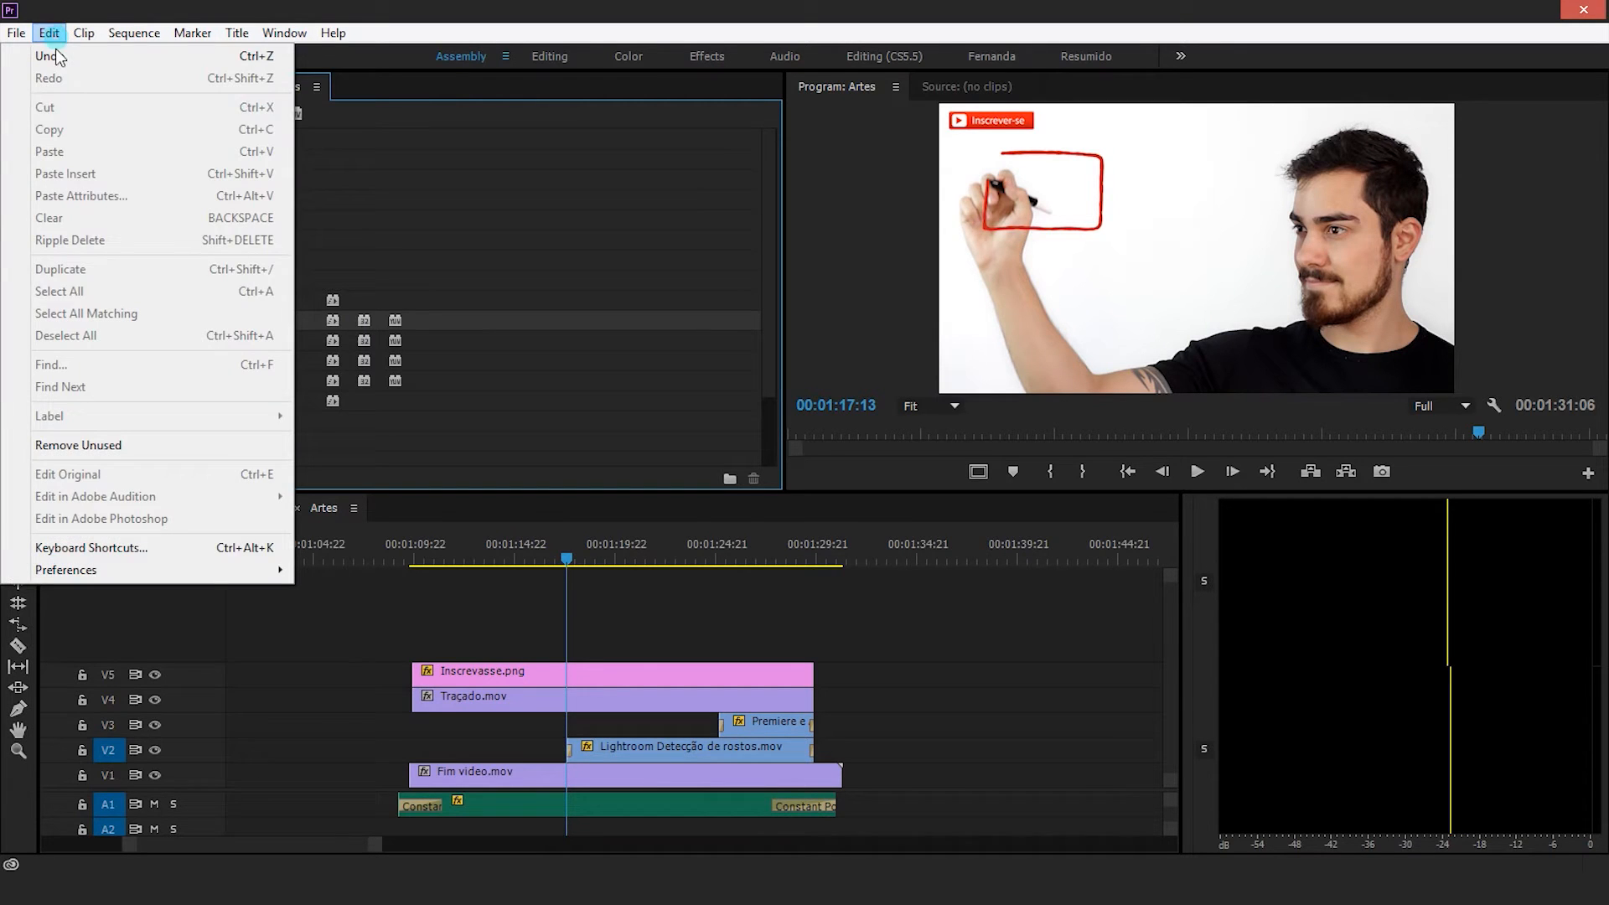
mouse_move(214, 569)
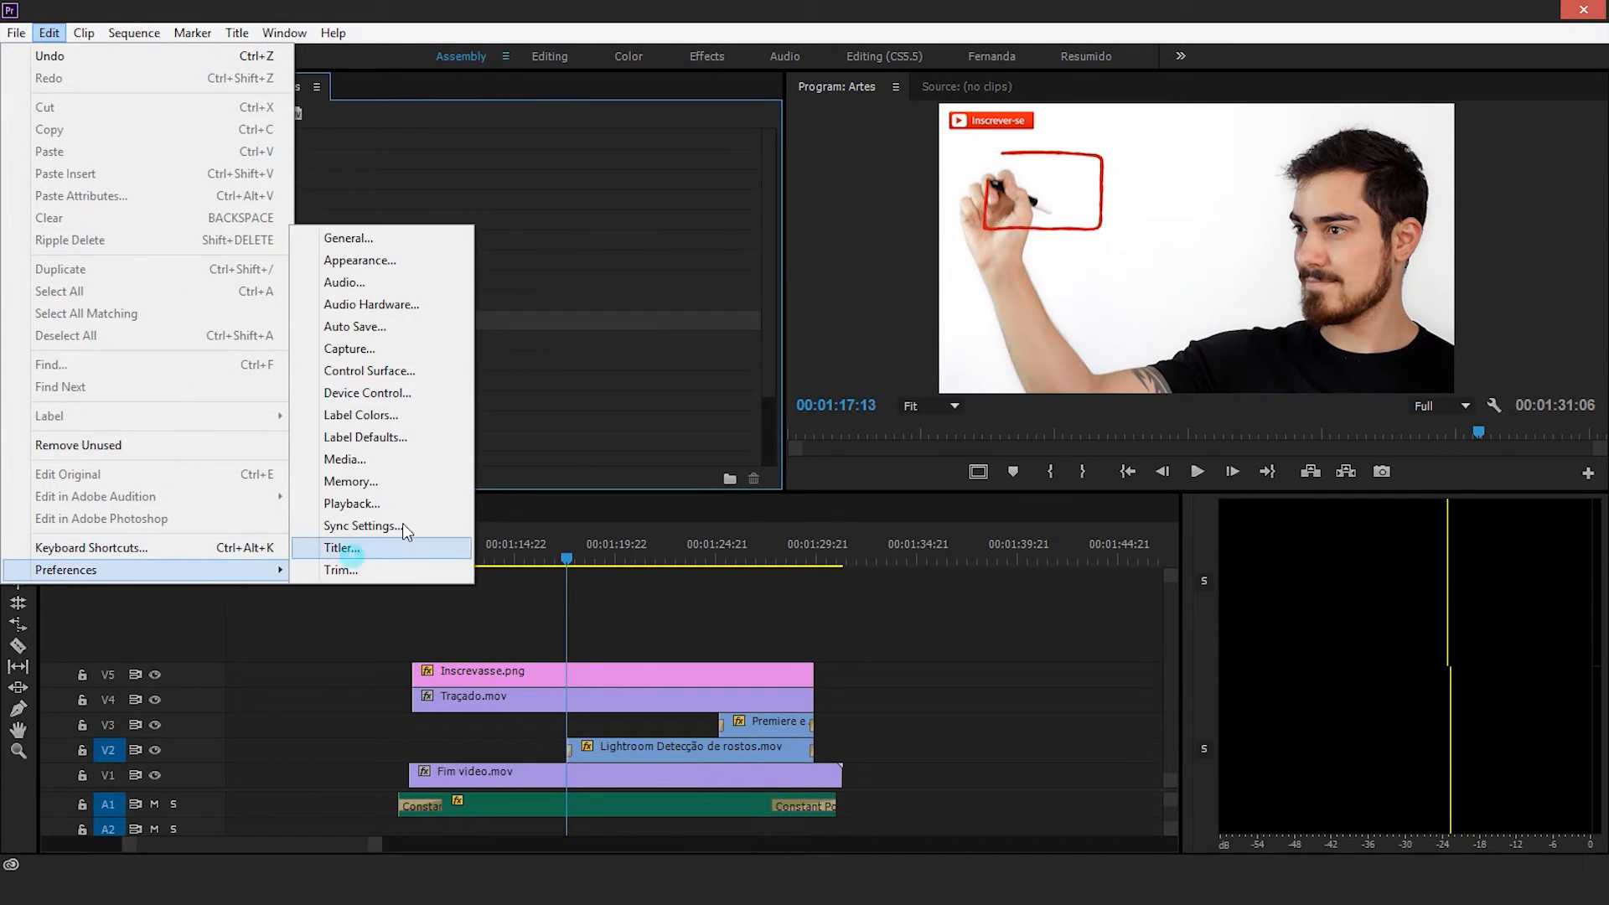
left_click(370, 236)
left_click(672, 310)
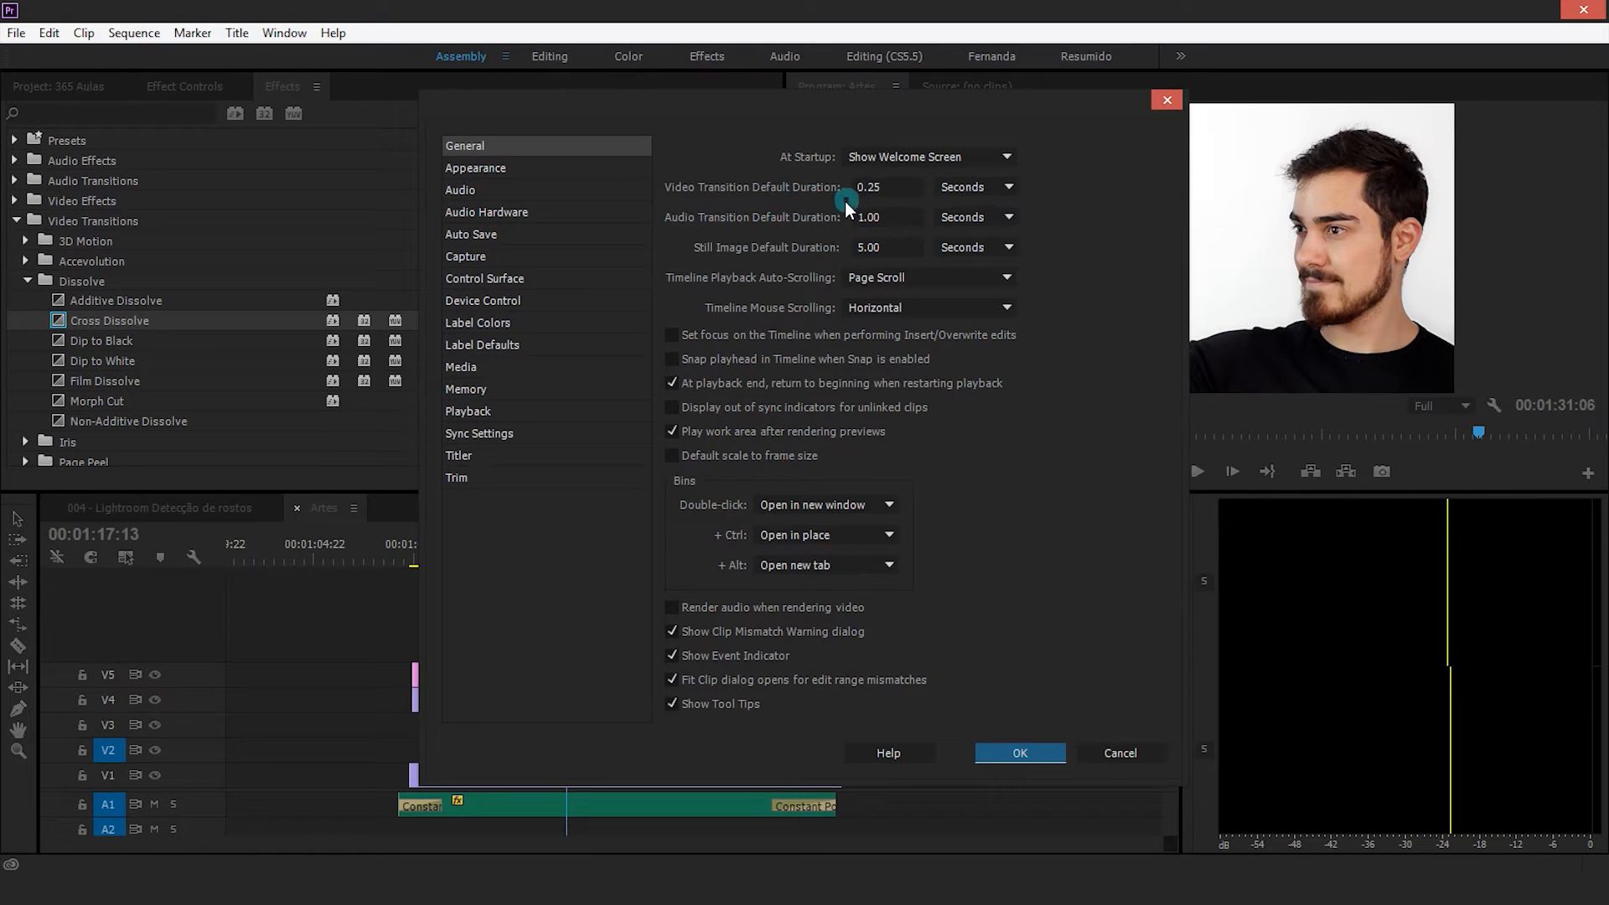
left_click(962, 186)
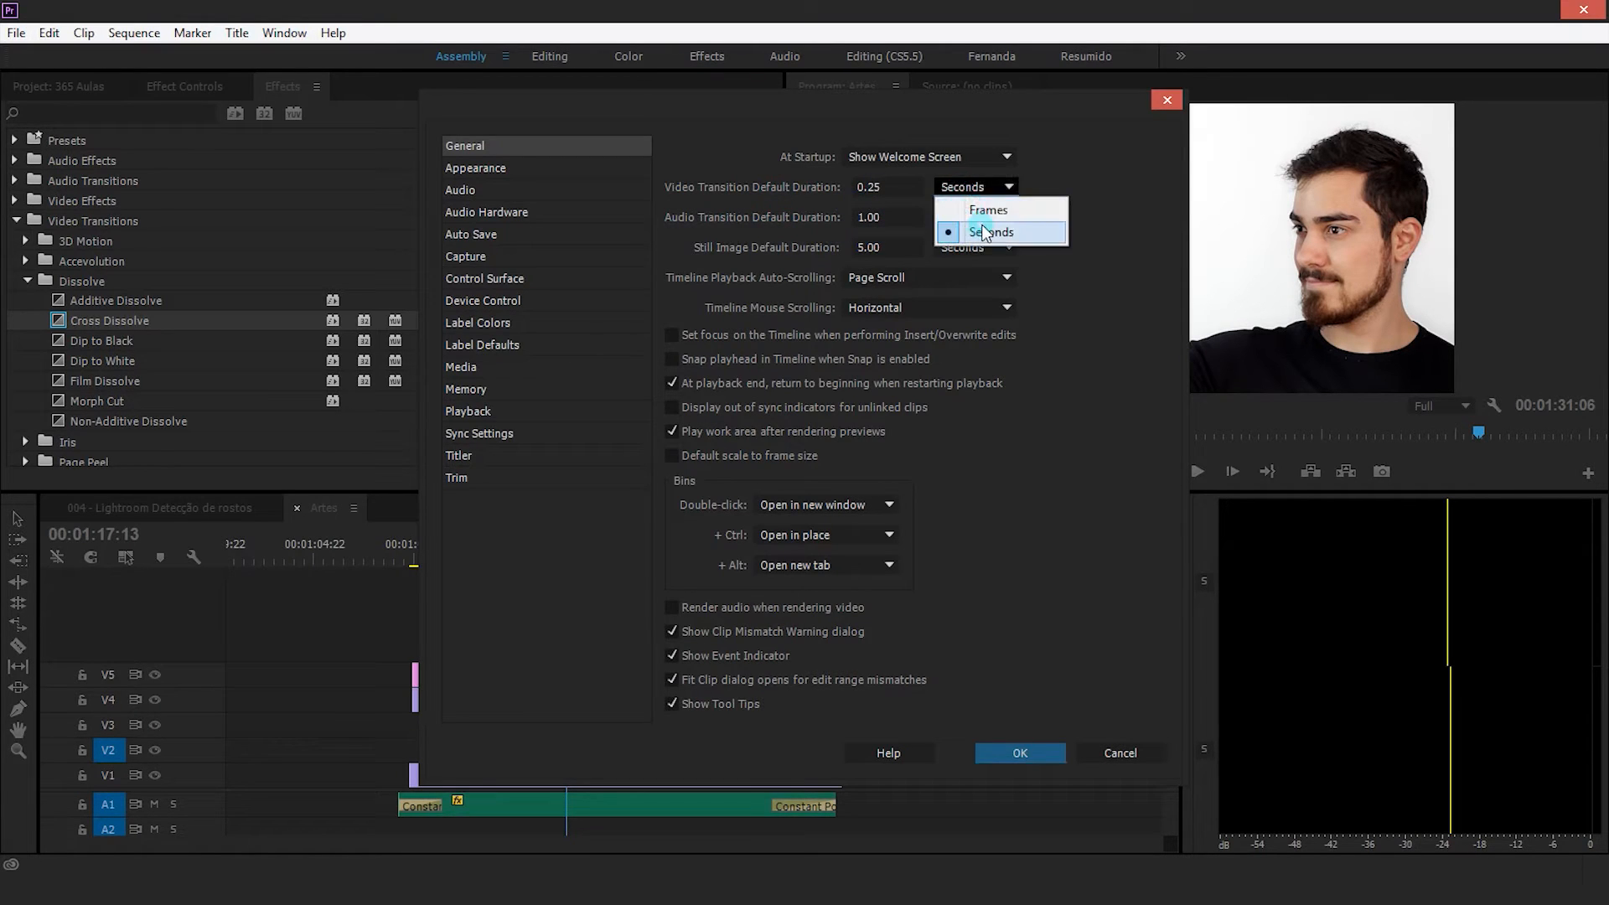
left_click(1022, 221)
left_click(972, 217)
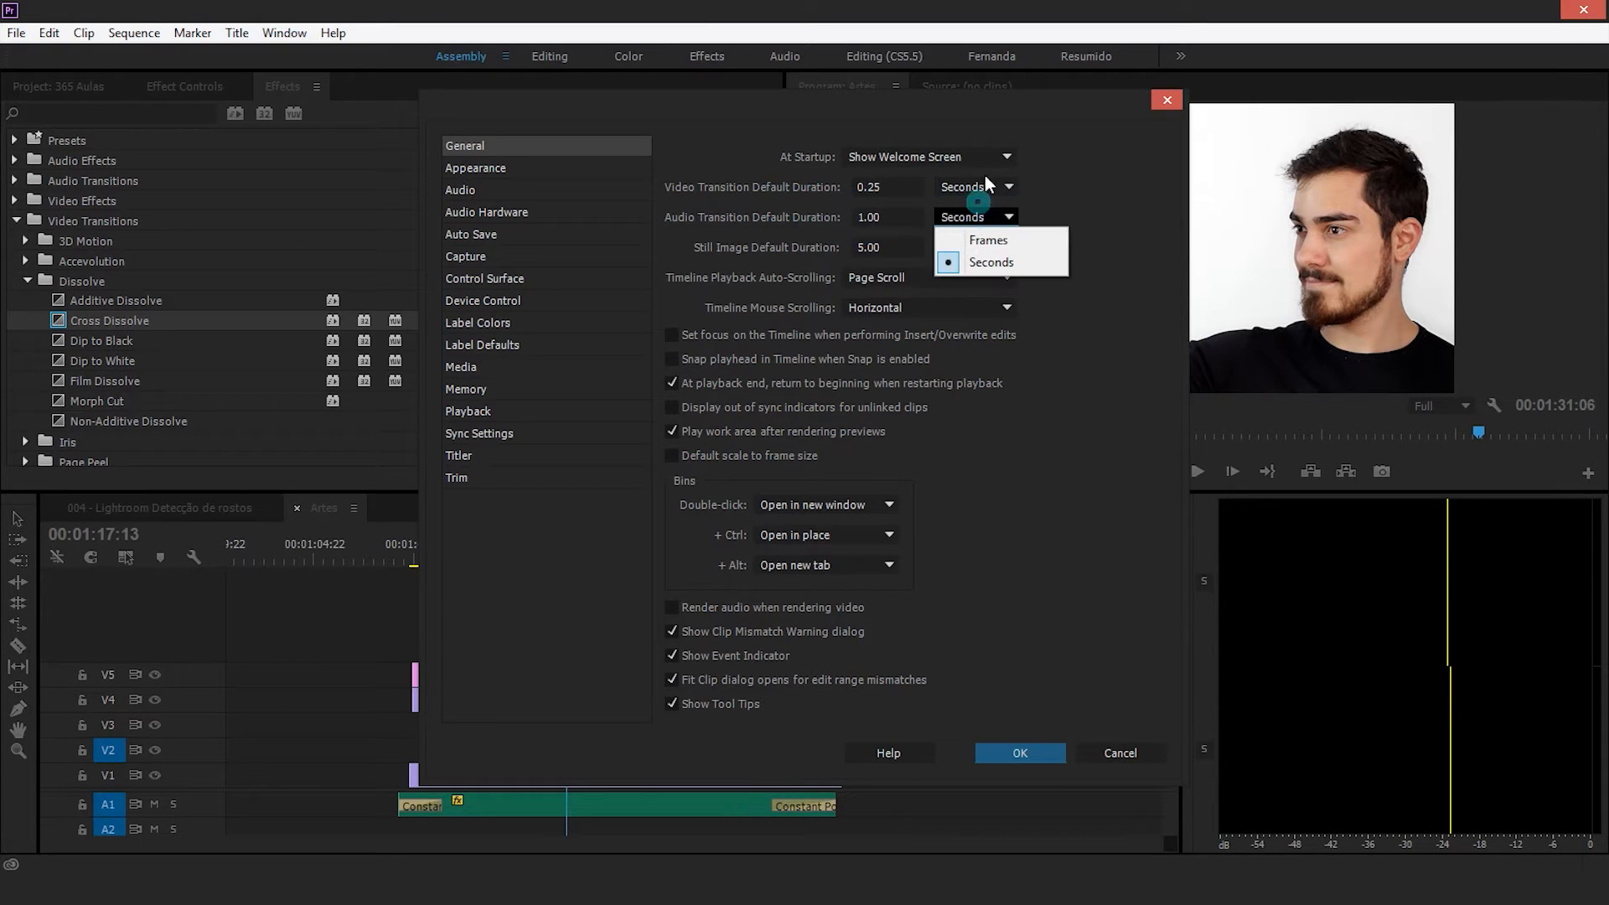
left_click(1054, 203)
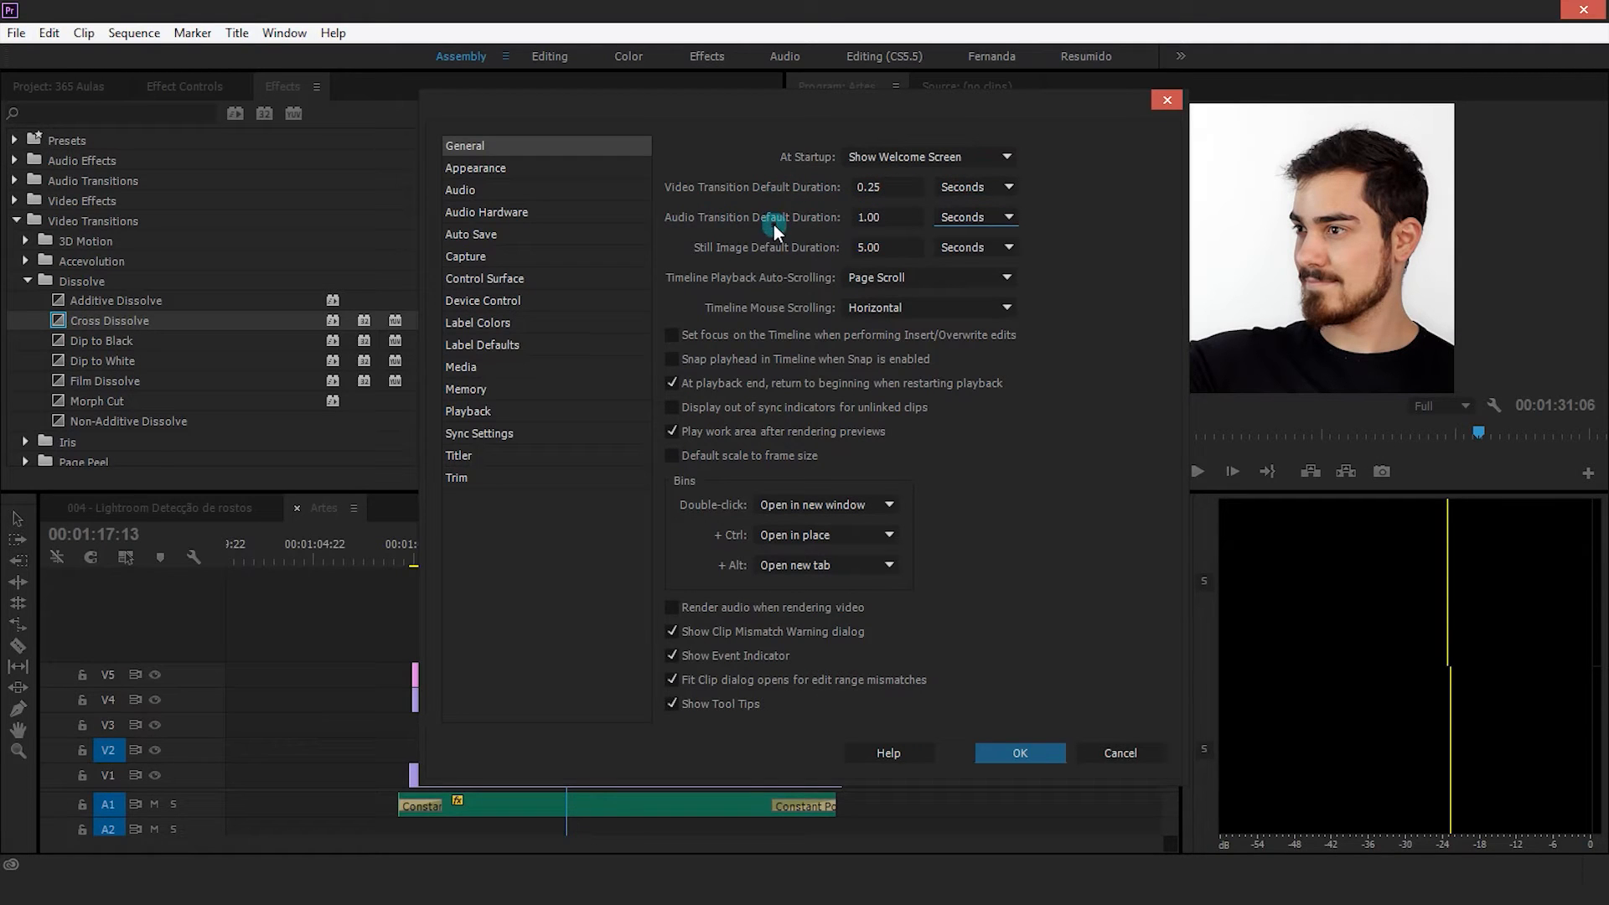
left_click(1013, 752)
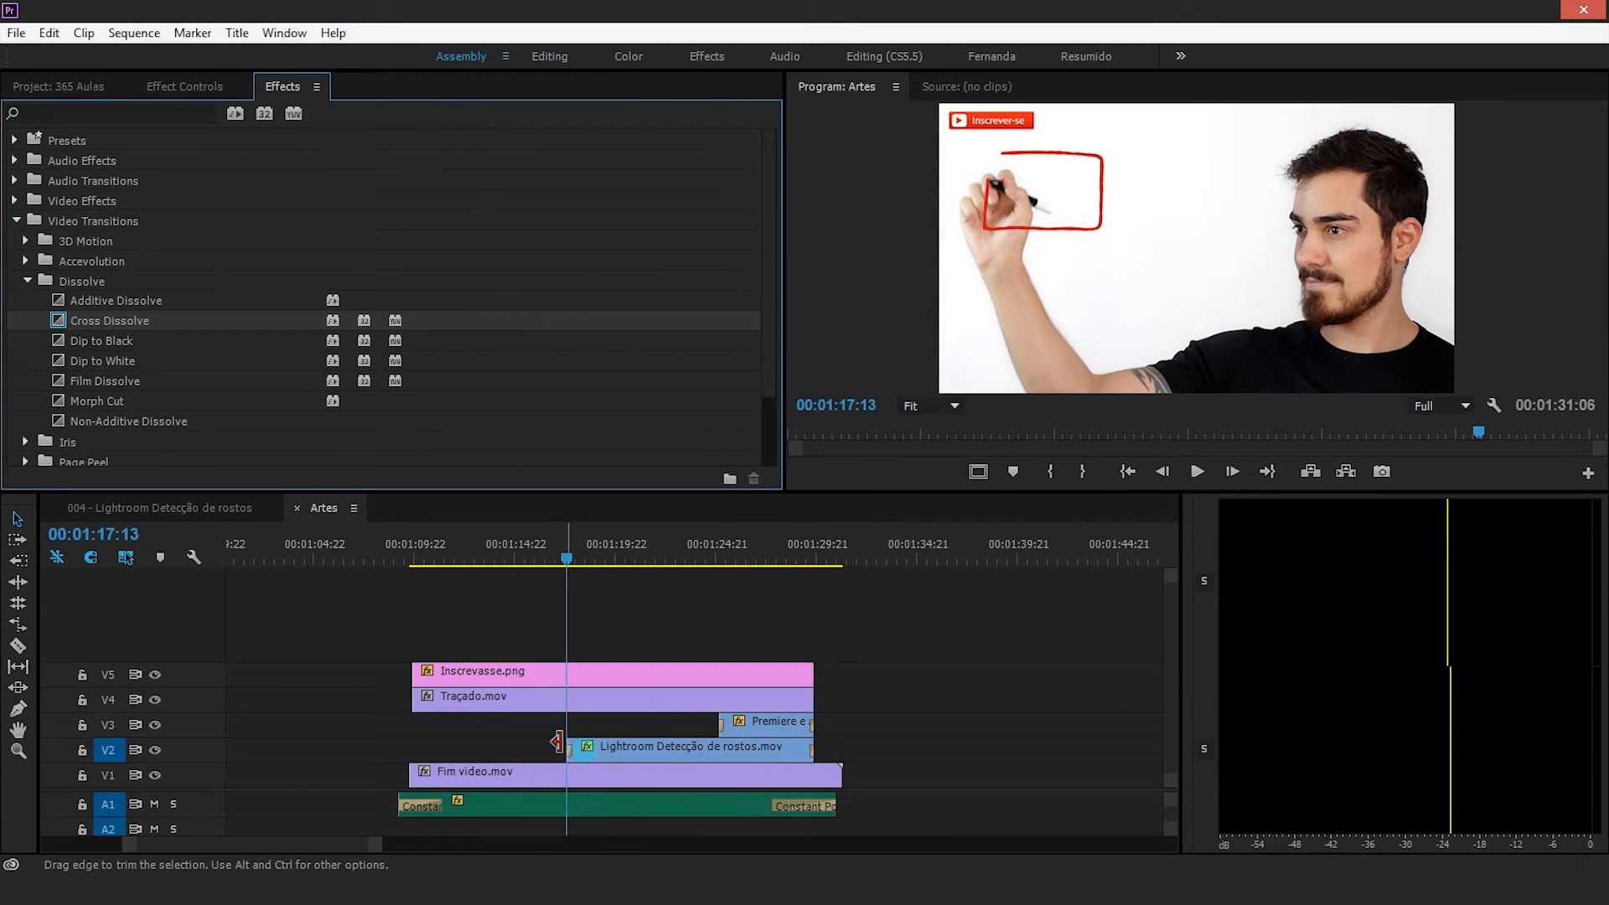
Stretch the Cross Dissolve at the start of the Lightroom clip on V2 to about 13 frames
key("equal")
key("equal")
key("equal")
key("equal")
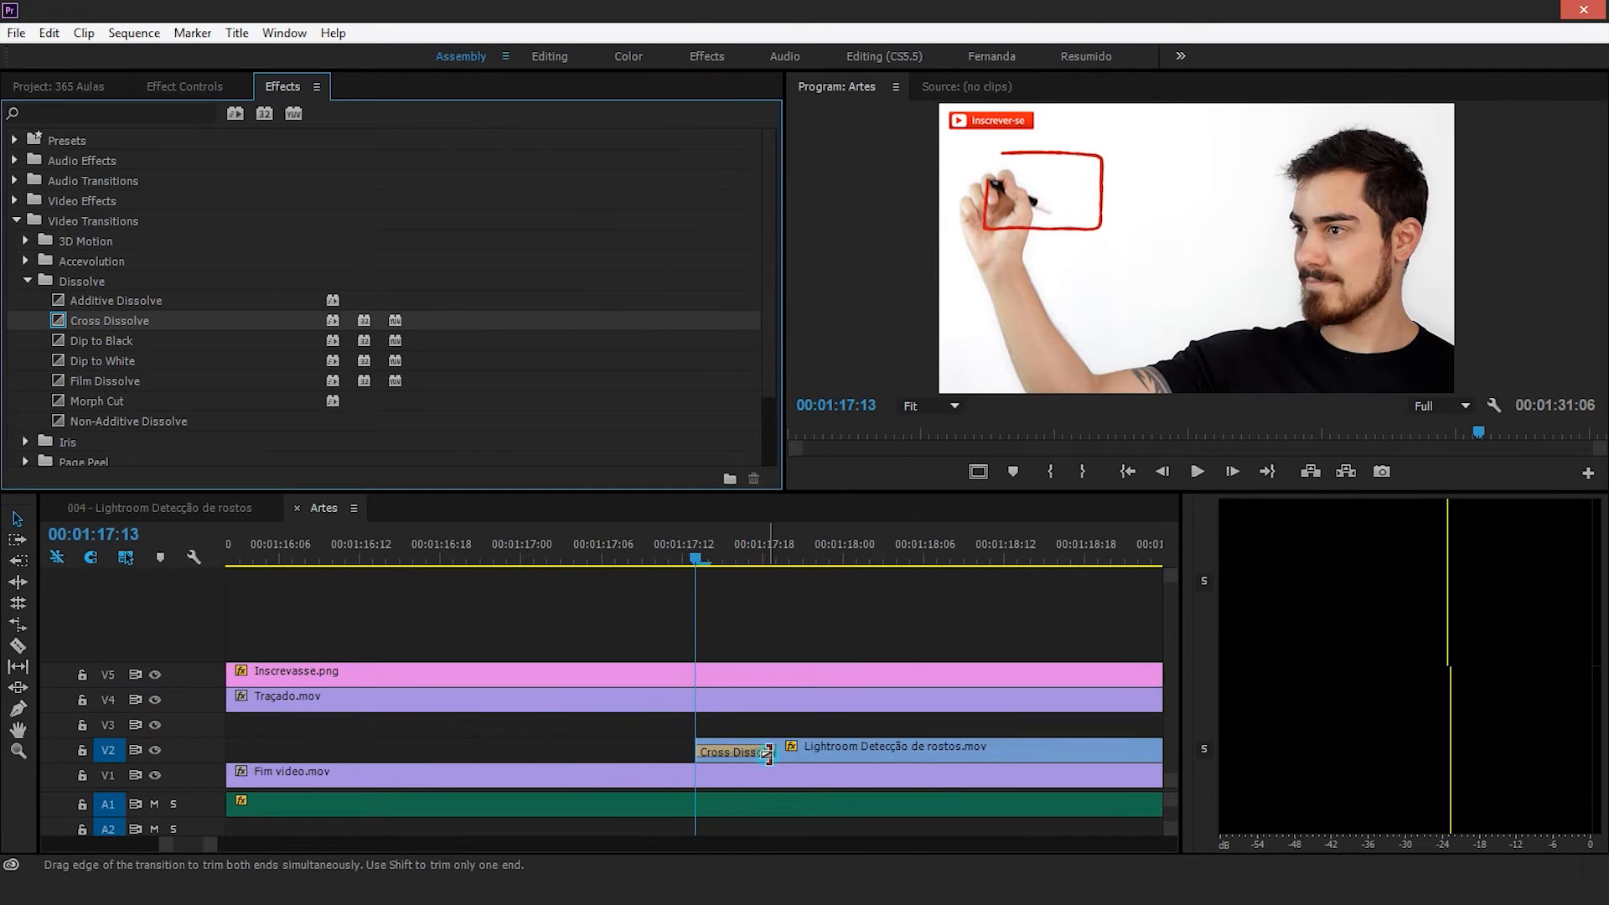
left_click_drag(768, 754, 868, 760)
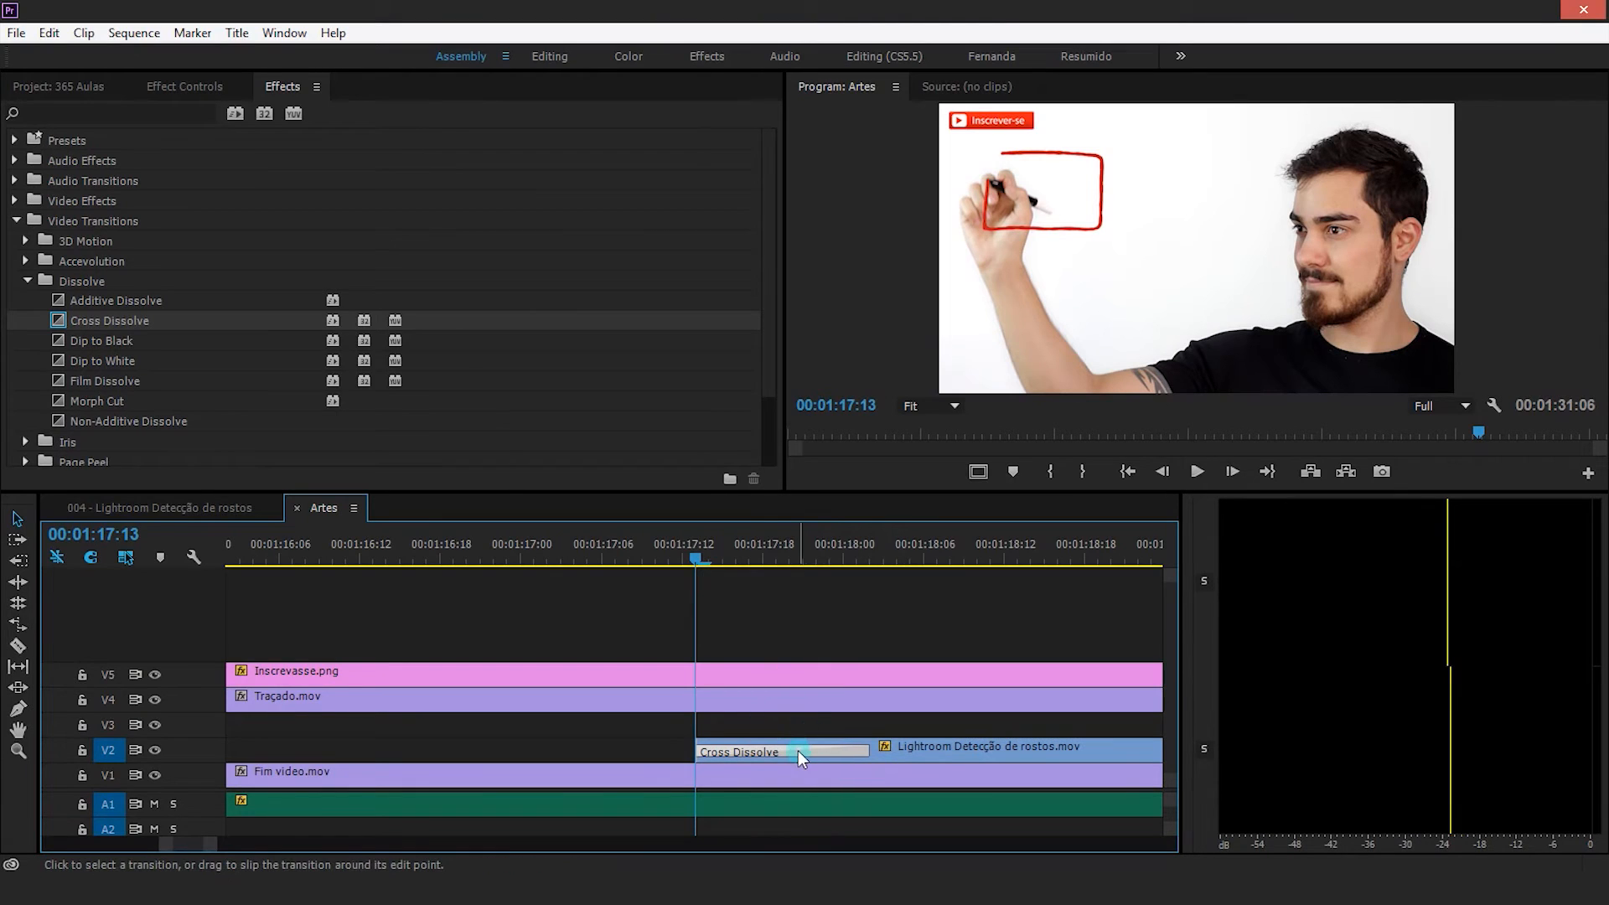
Set the duration of the Cross Dissolve at the start of the Lightroom clip to 15 frames
double_click(798, 751)
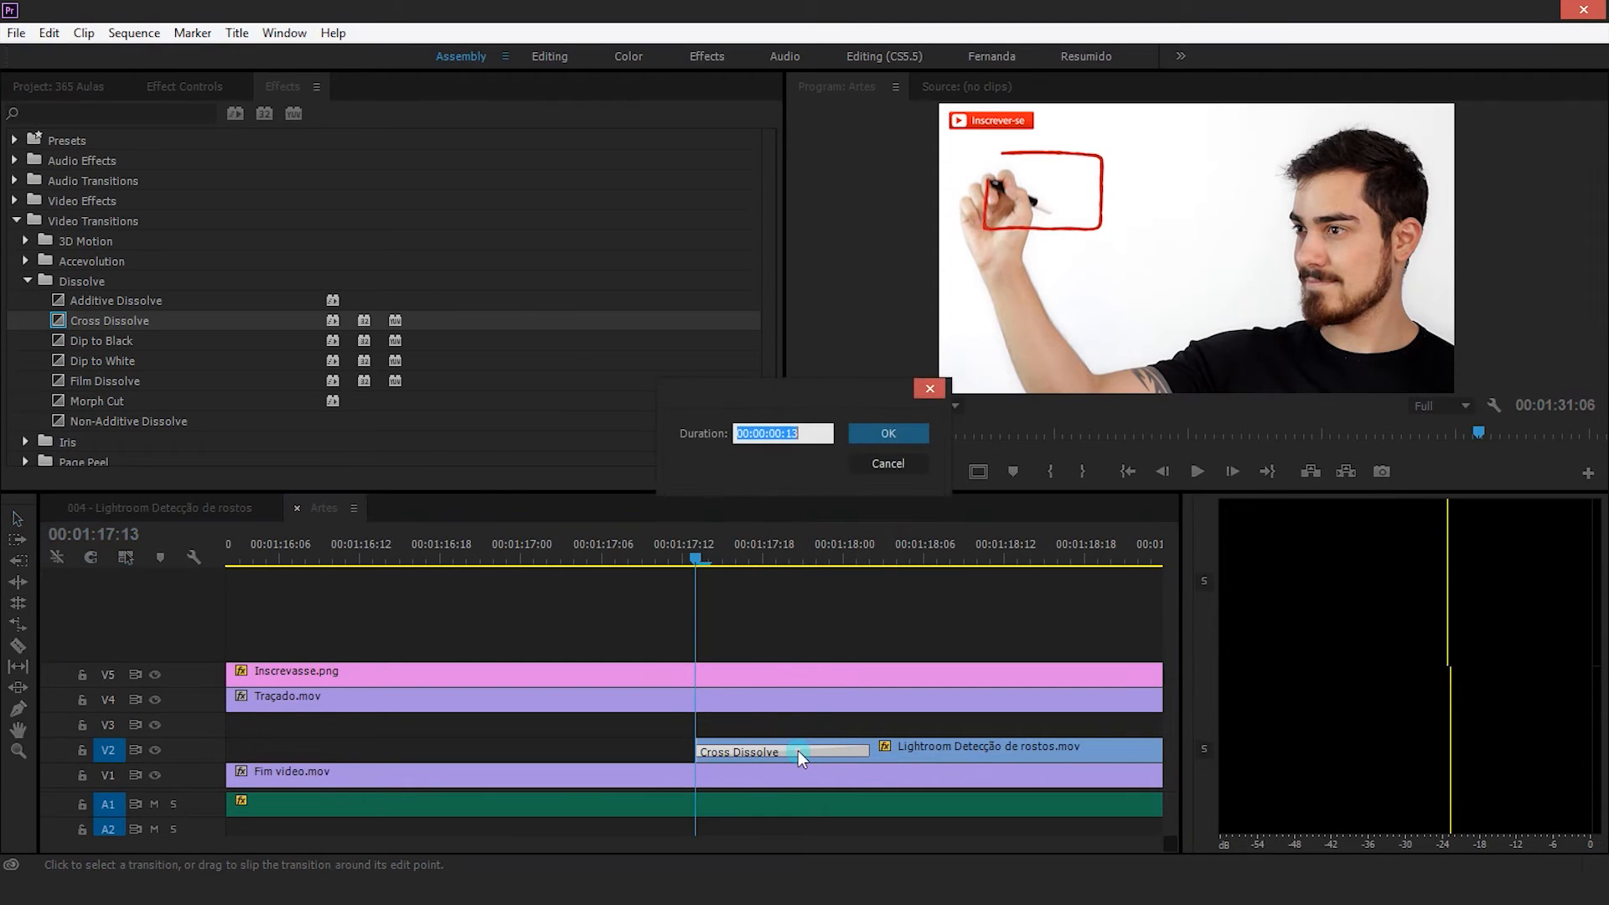
type("15")
key("Return")
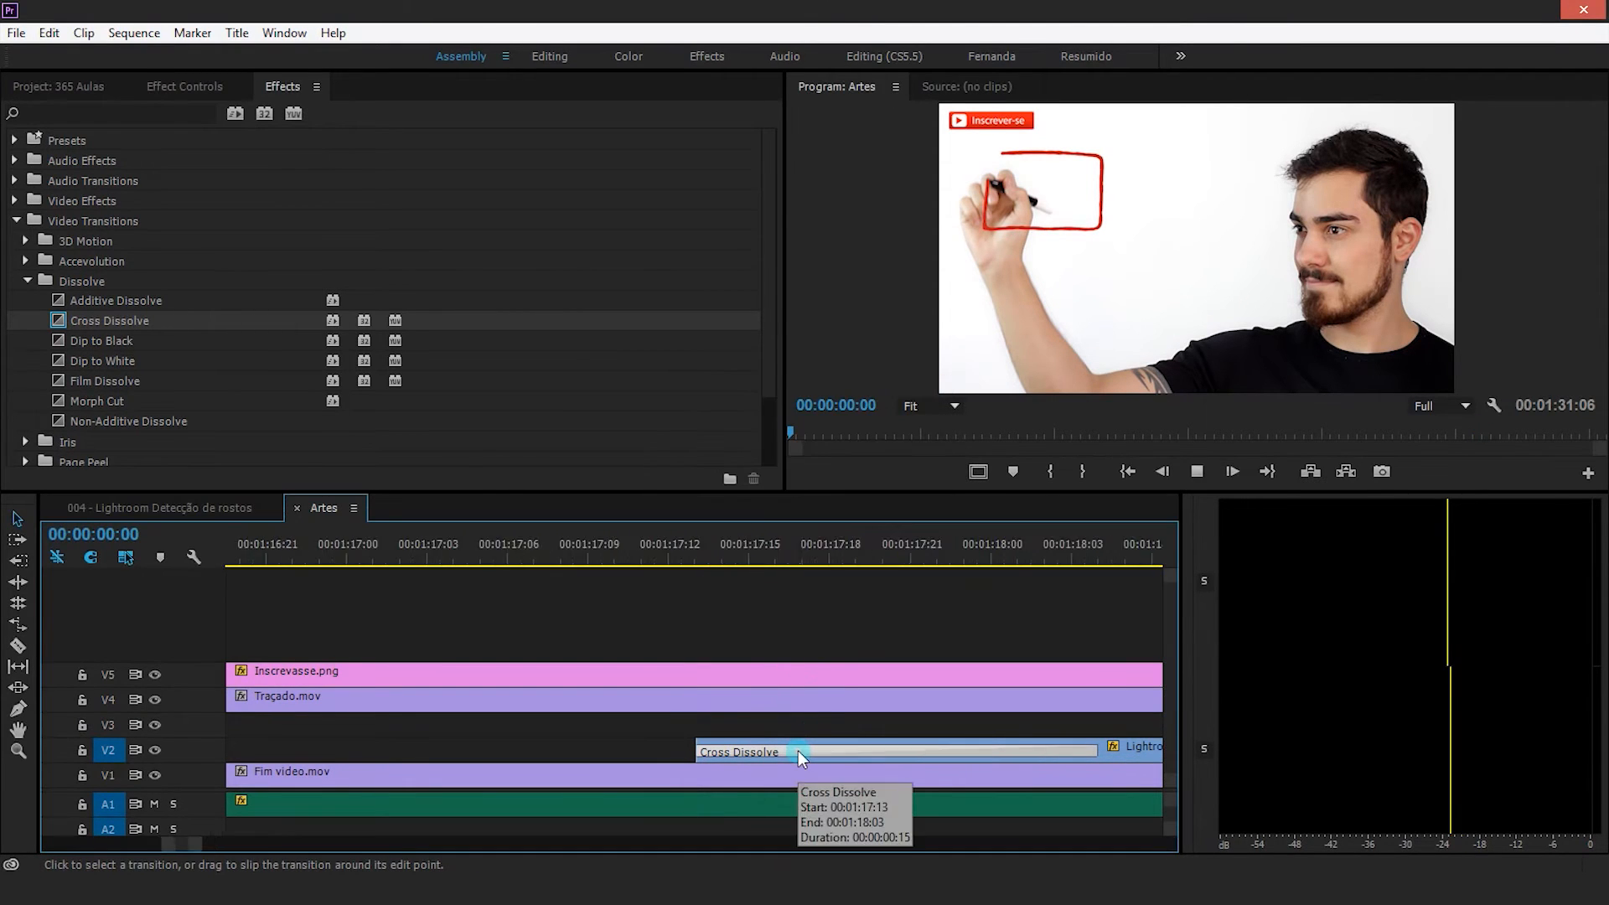
Fit the whole Artes sequence in the timeline and play it back to check the transitions
key("backslash")
key("space")
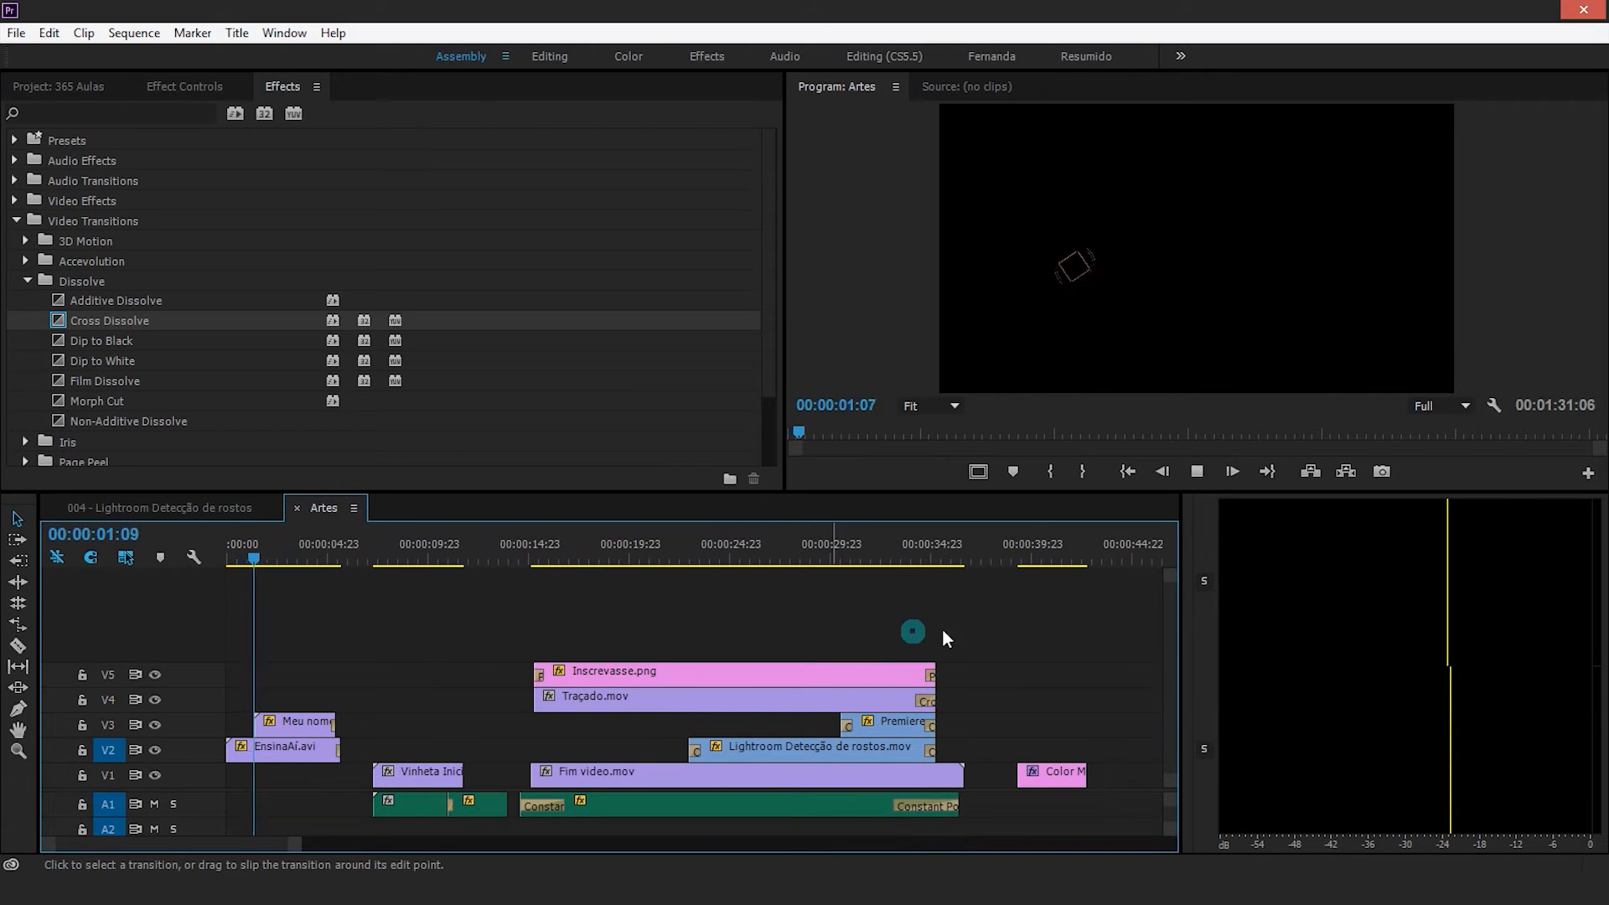
Set the Cross Dissolve at the end of the second Lightroom Detecção de rostos.mov clip on V2 to 15 frames
key("minus")
key("minus")
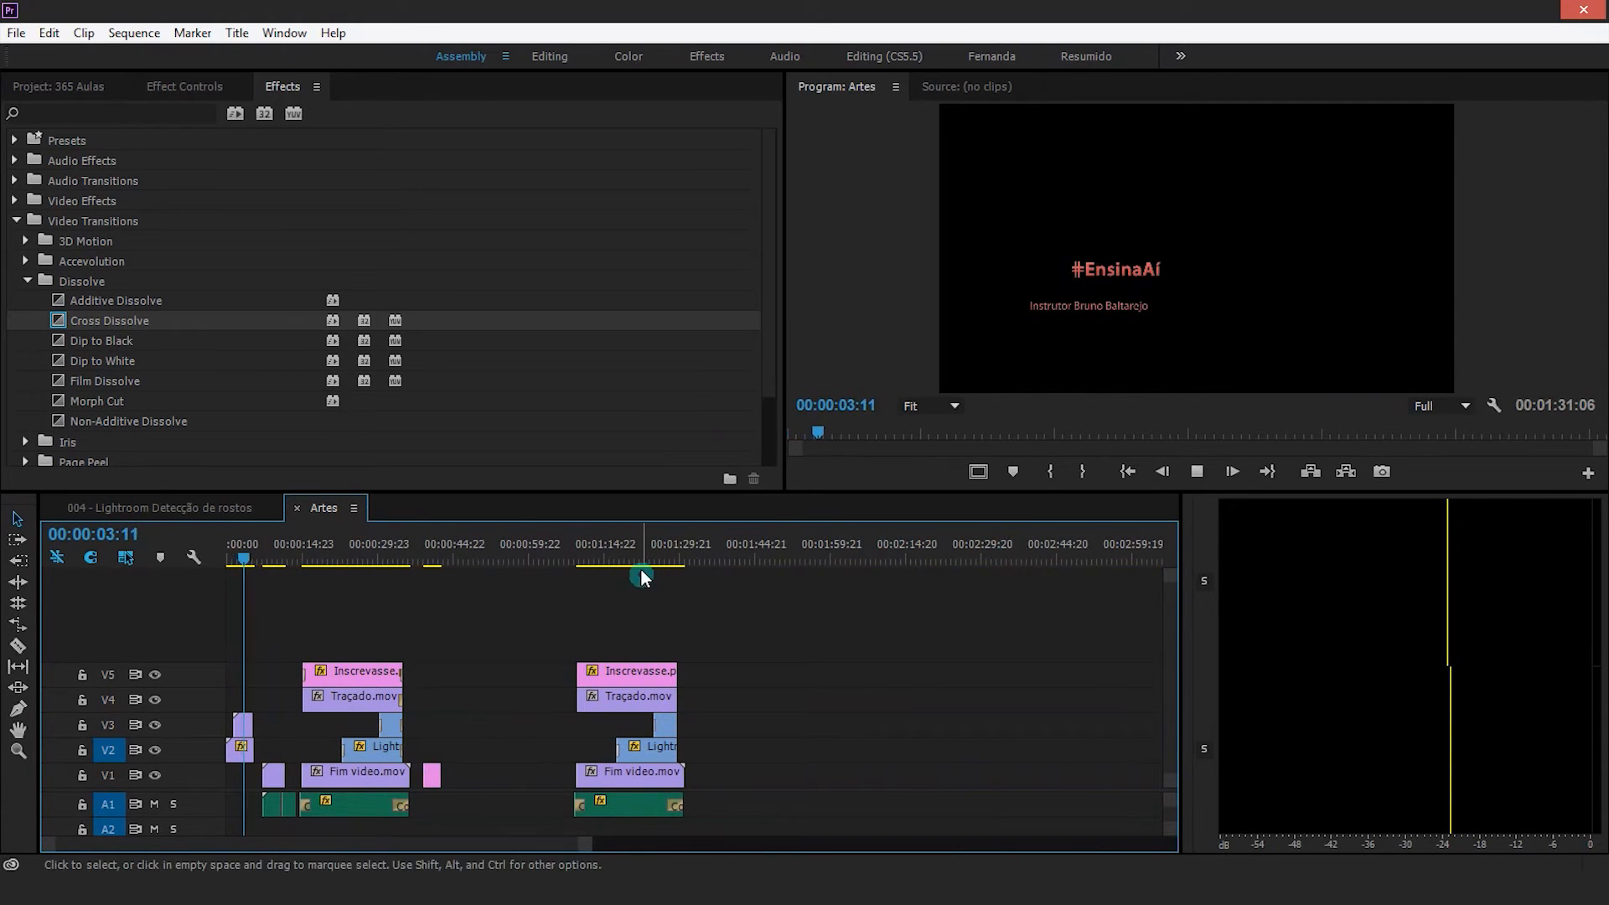
left_click(640, 568)
key("equal")
key("equal")
key("space")
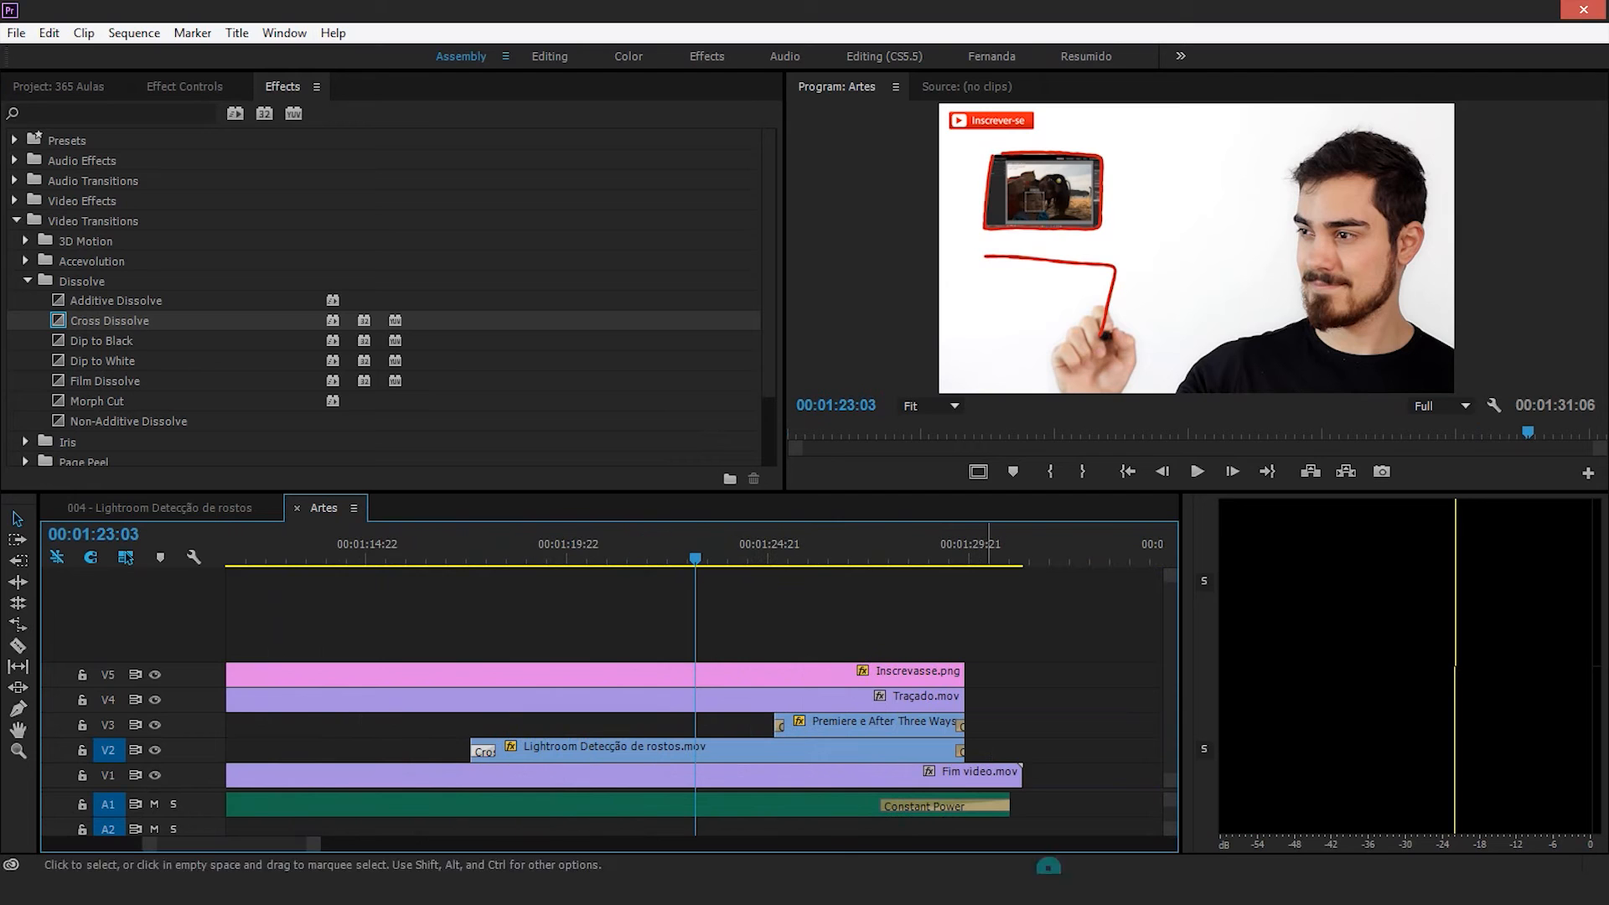
double_click(959, 751)
type("15")
key("Return")
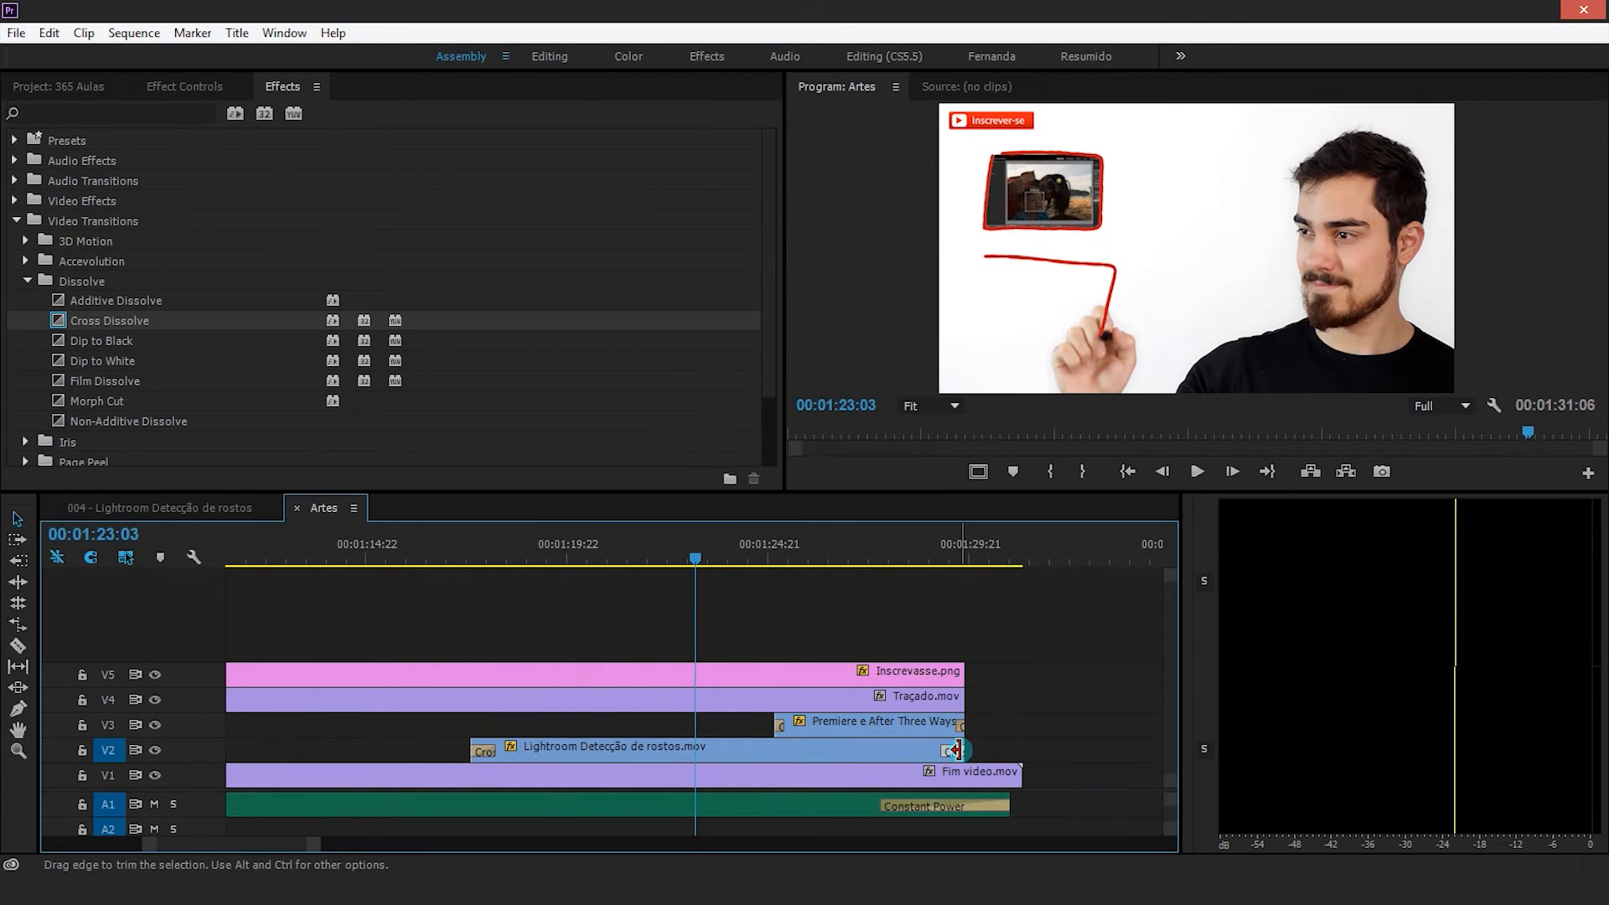
Set the Cross Dissolves at both ends of the Premiere e After clip on V3 to 15 frames each
double_click(960, 727)
type("15")
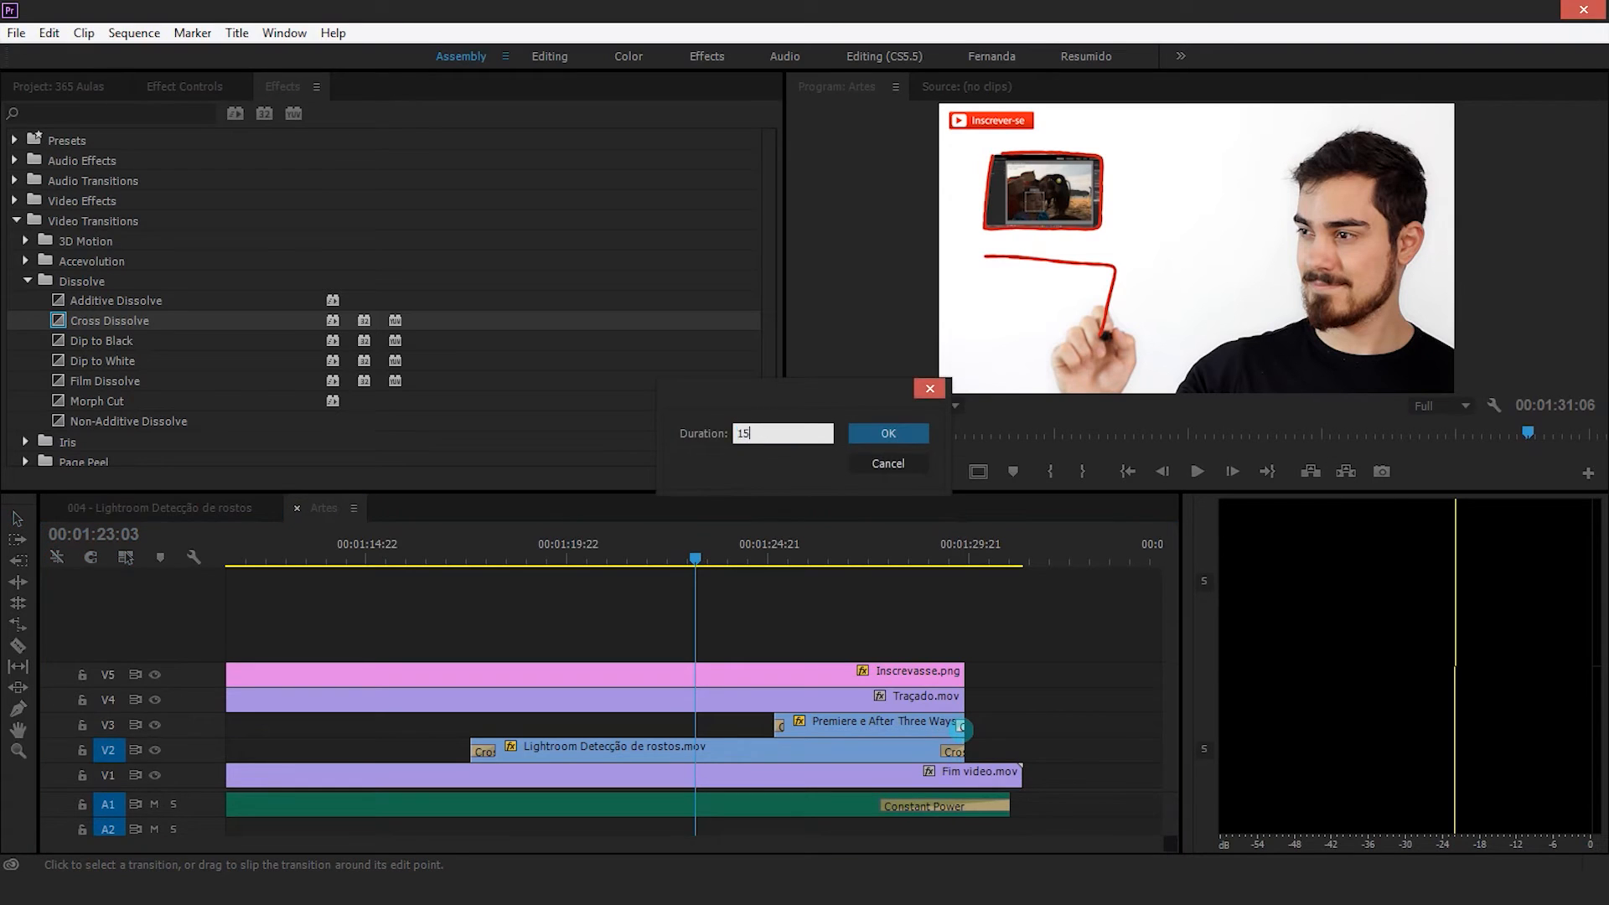
key("Return")
double_click(783, 723)
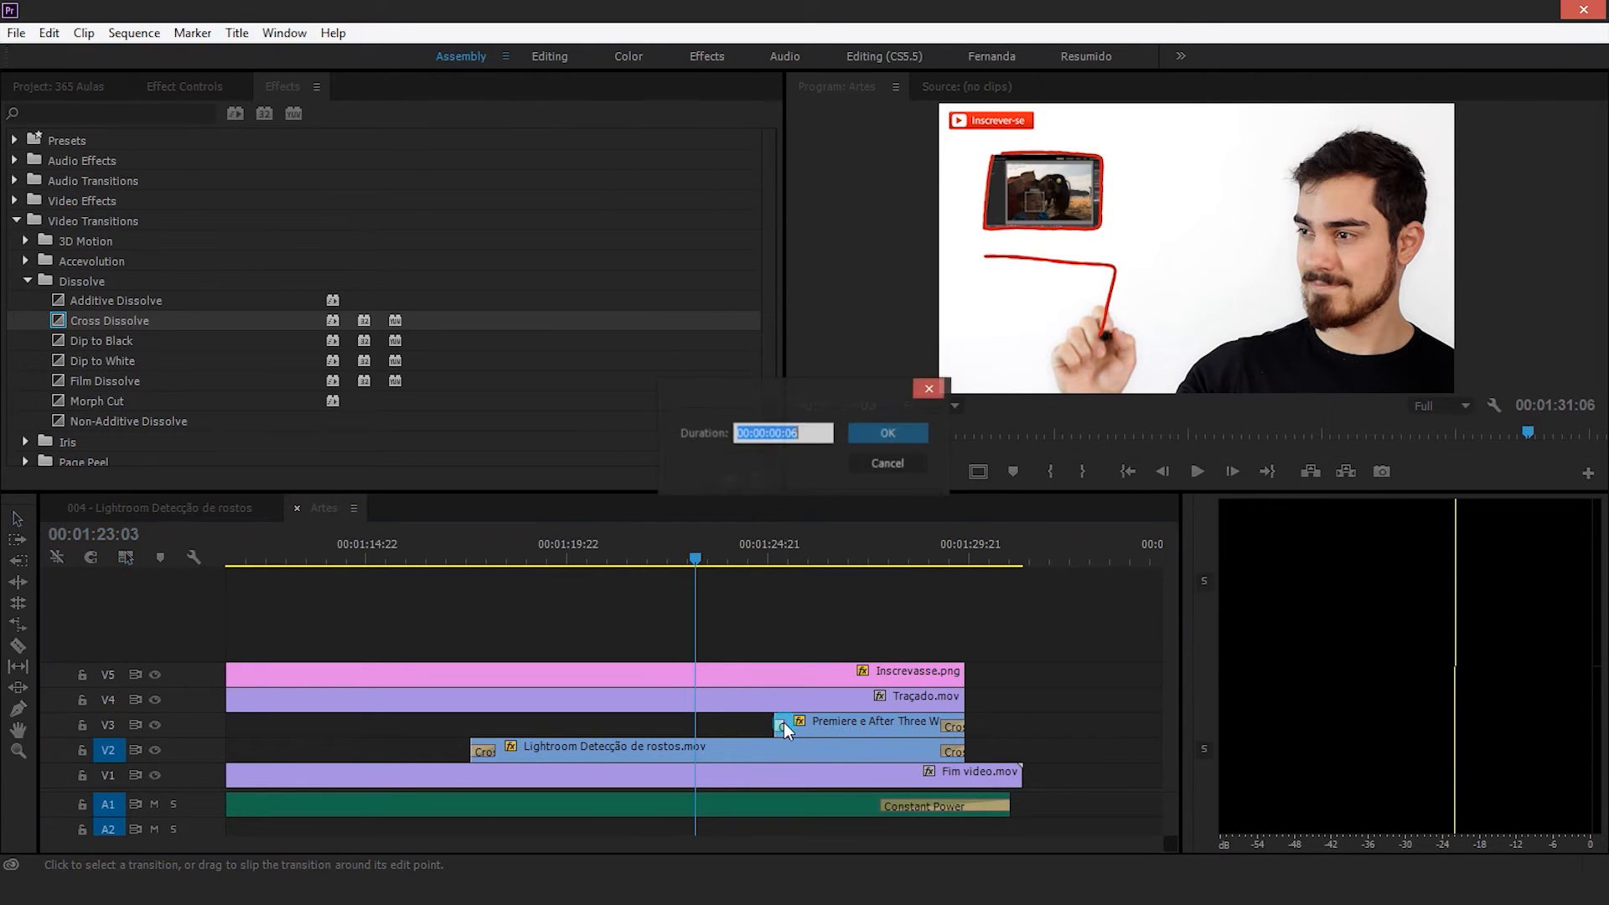
type("15")
key("Return")
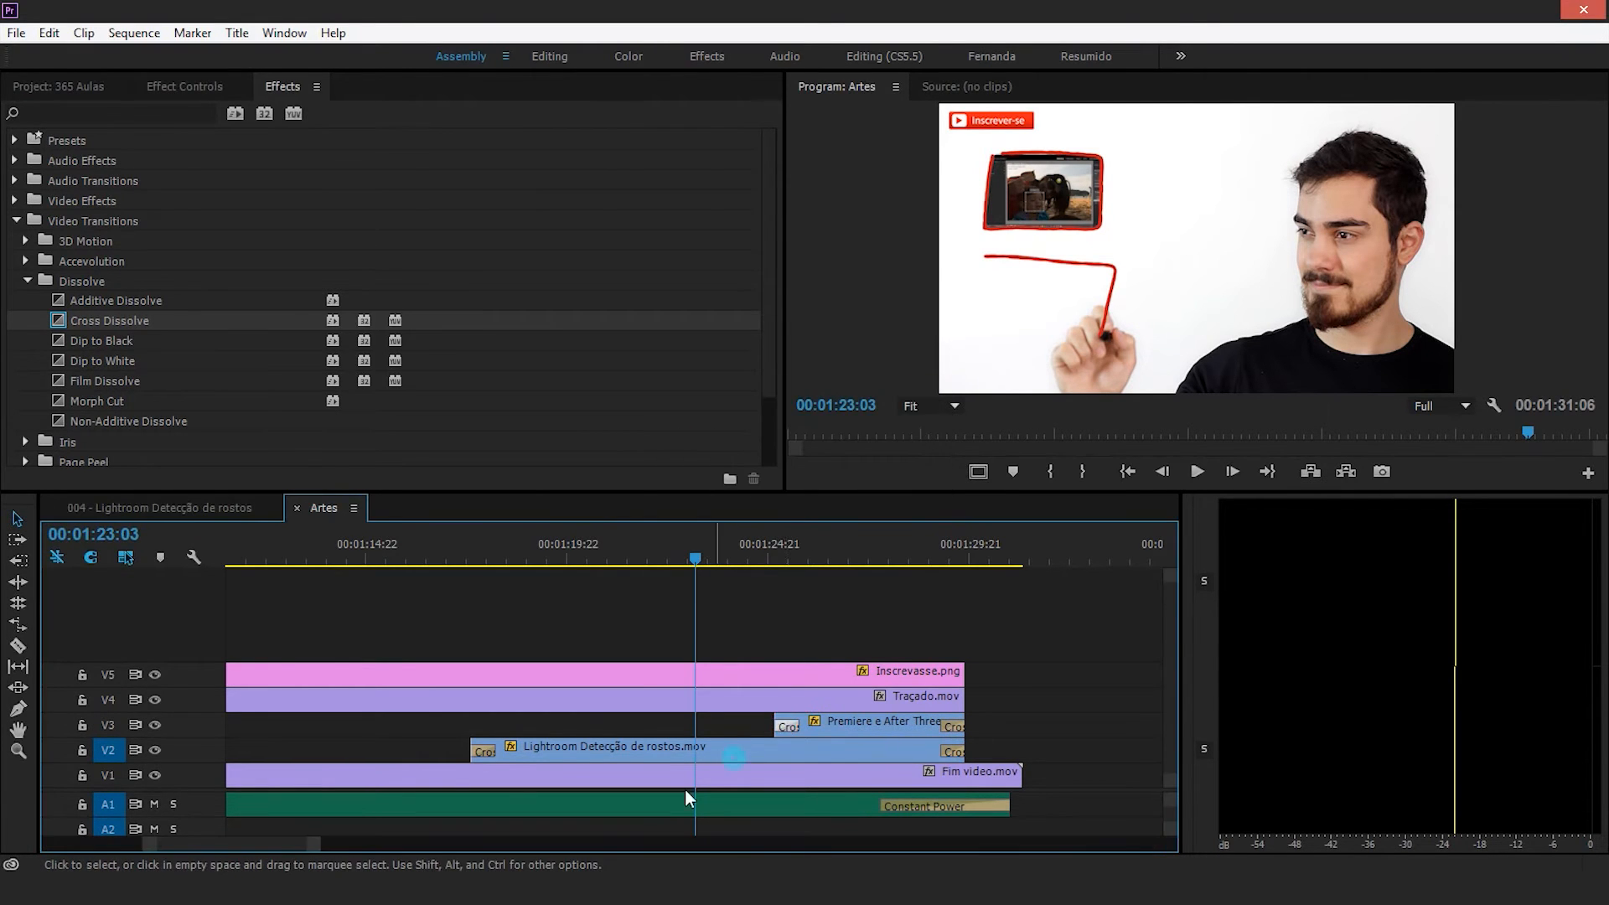
Apply the Push transition from the Slide category to the start of the second Inscrevasse.png clip on V5
left_click_drag(302, 847, 295, 845)
mouse_move(399, 560)
left_mouse_down()
mouse_move(351, 555)
mouse_move(369, 556)
left_mouse_up()
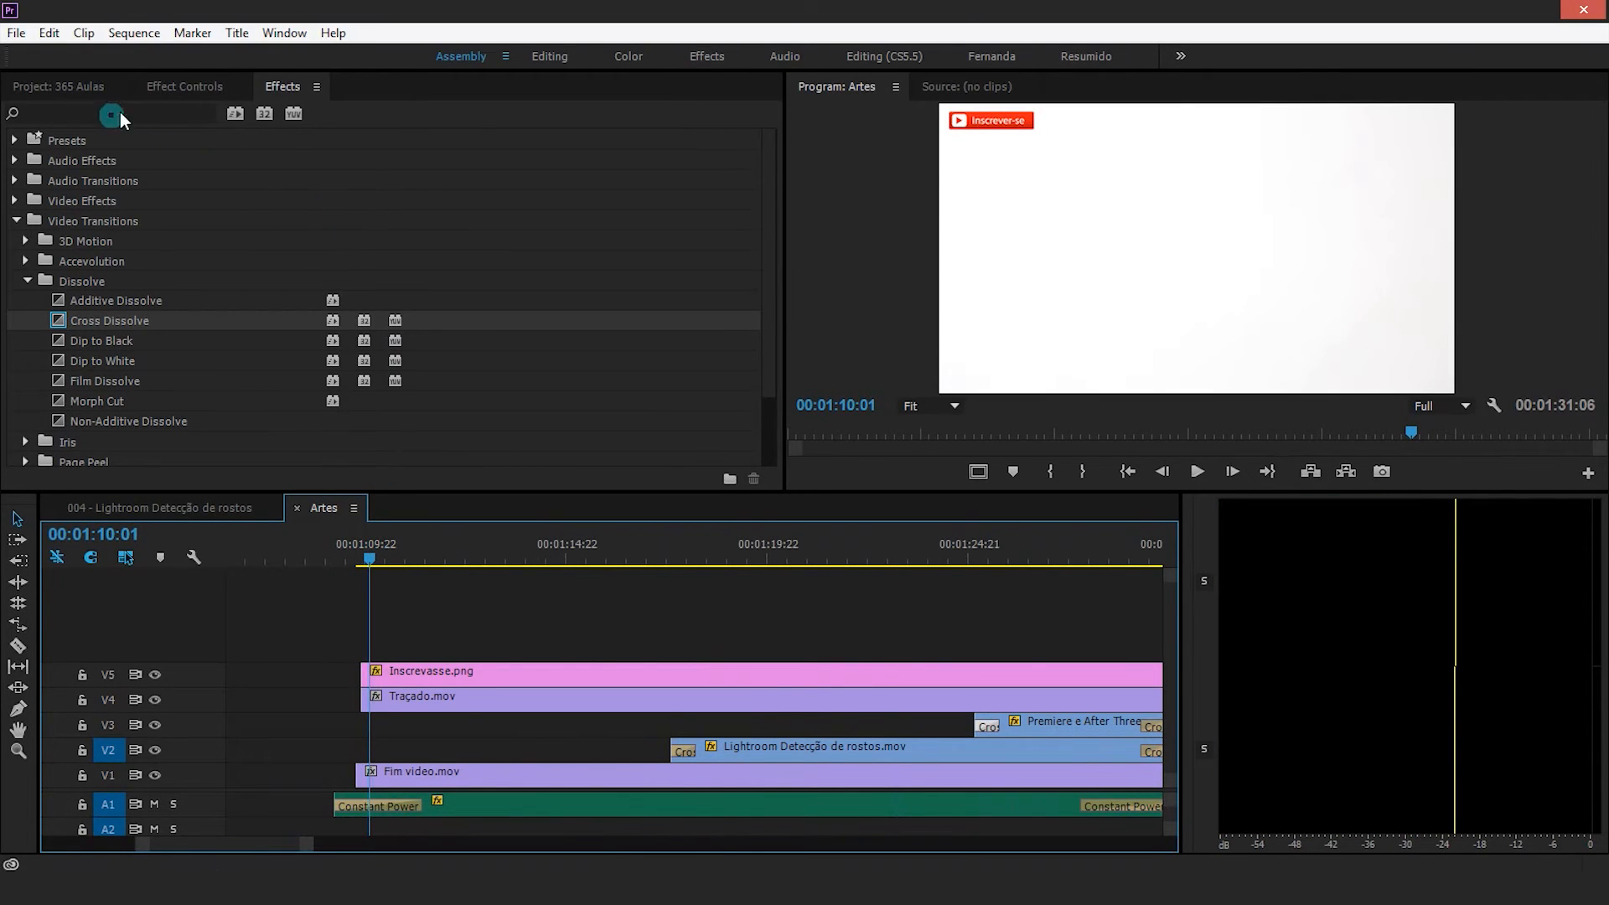
left_click(27, 281)
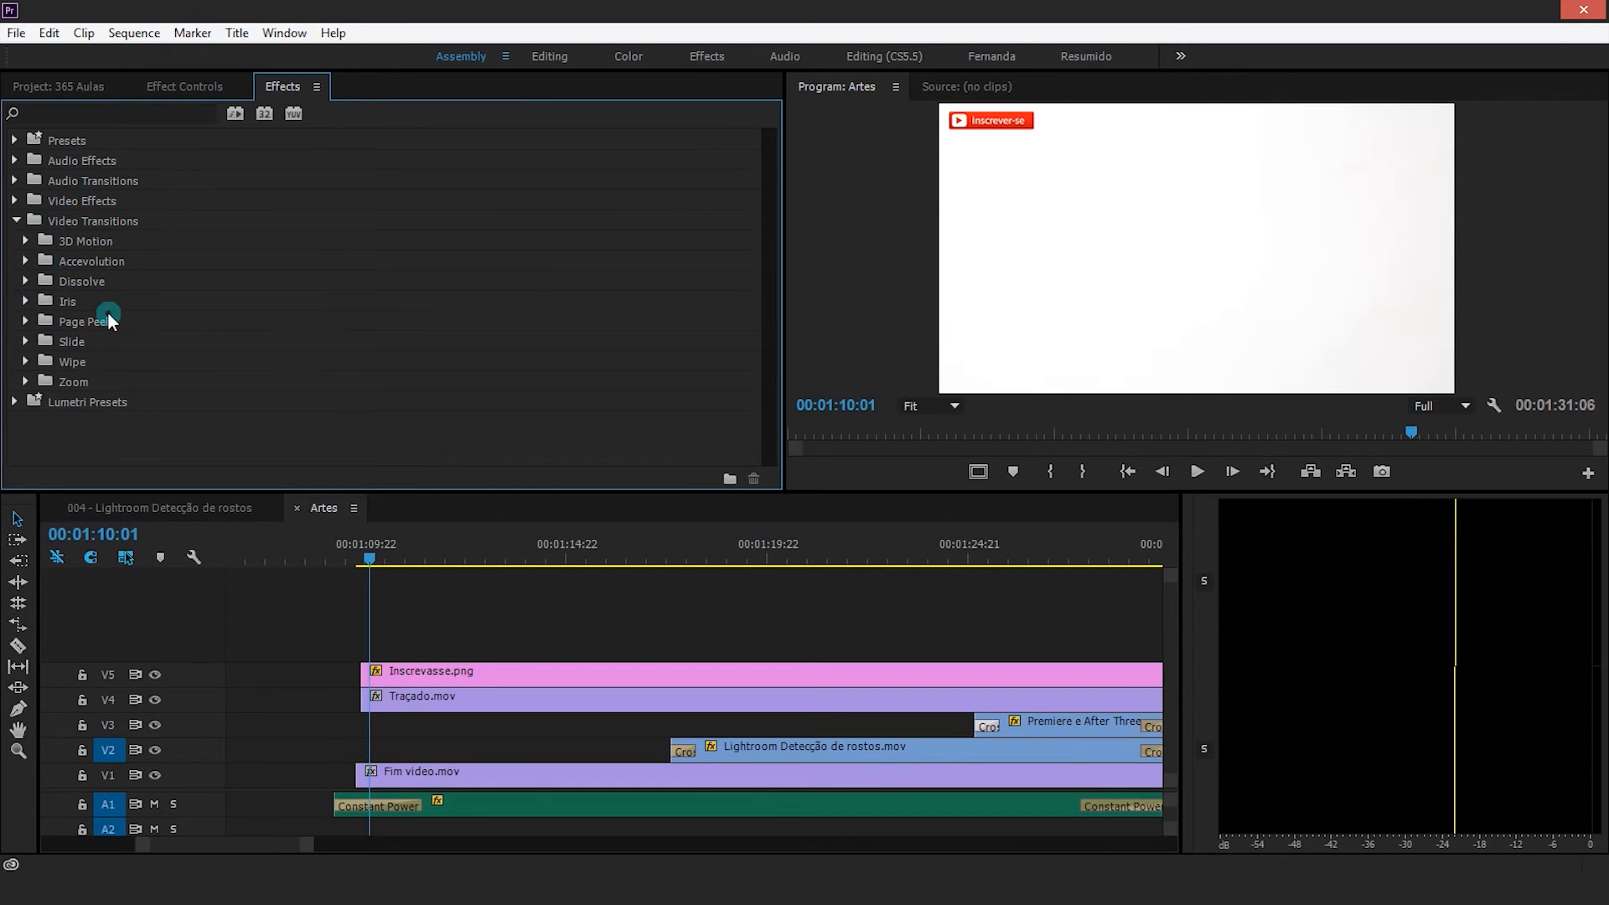
left_click(29, 343)
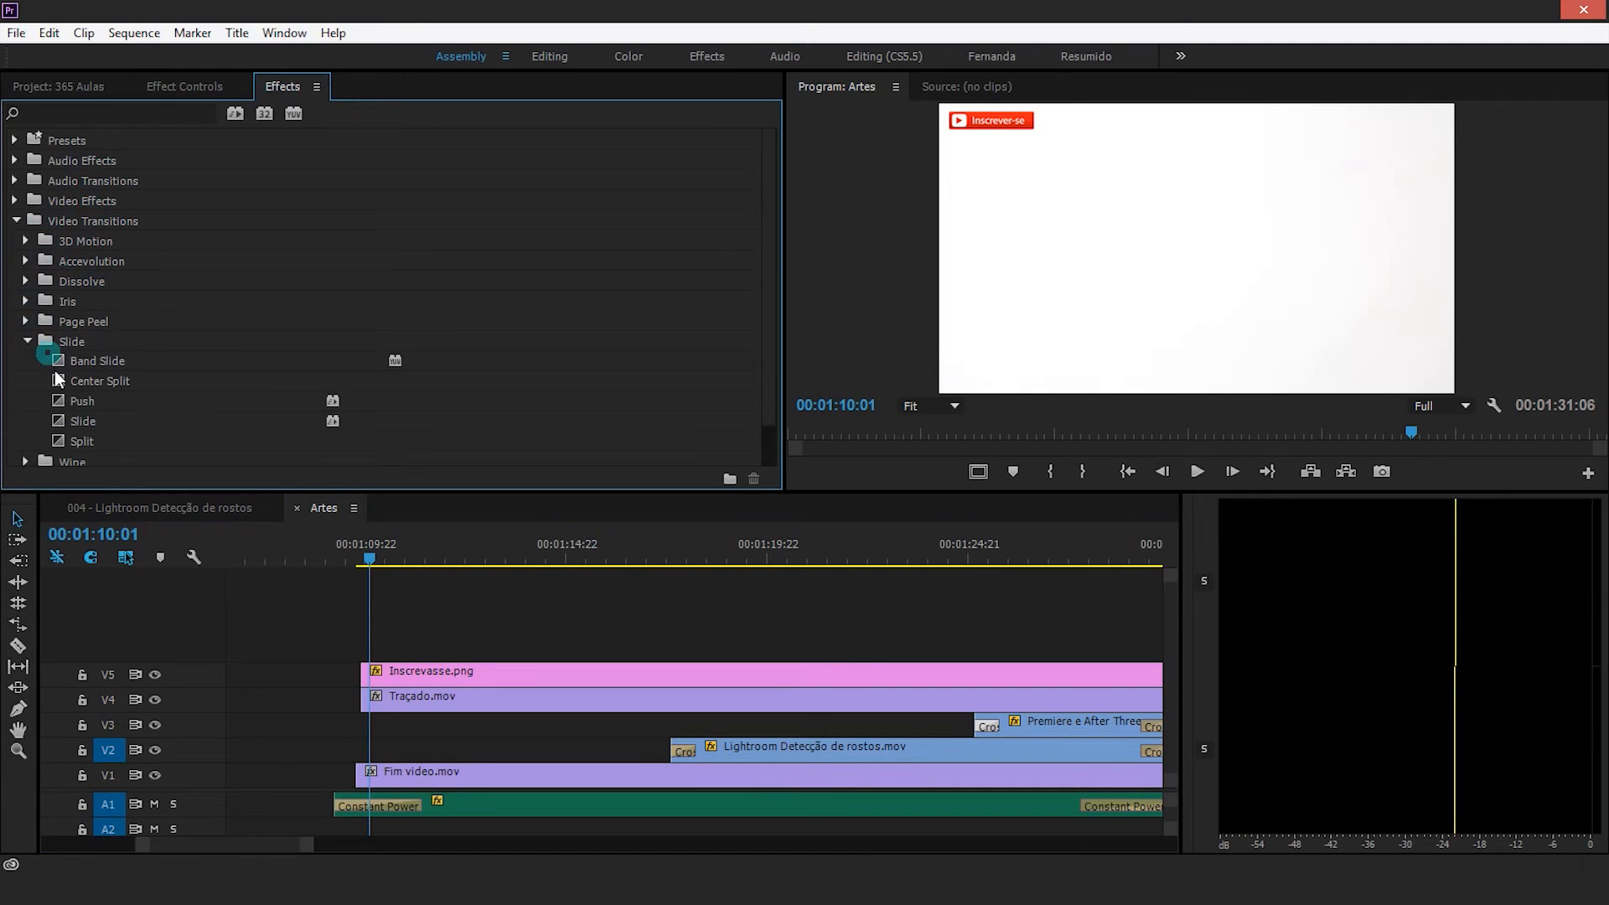
left_click(62, 403)
left_click_drag(77, 406, 368, 673)
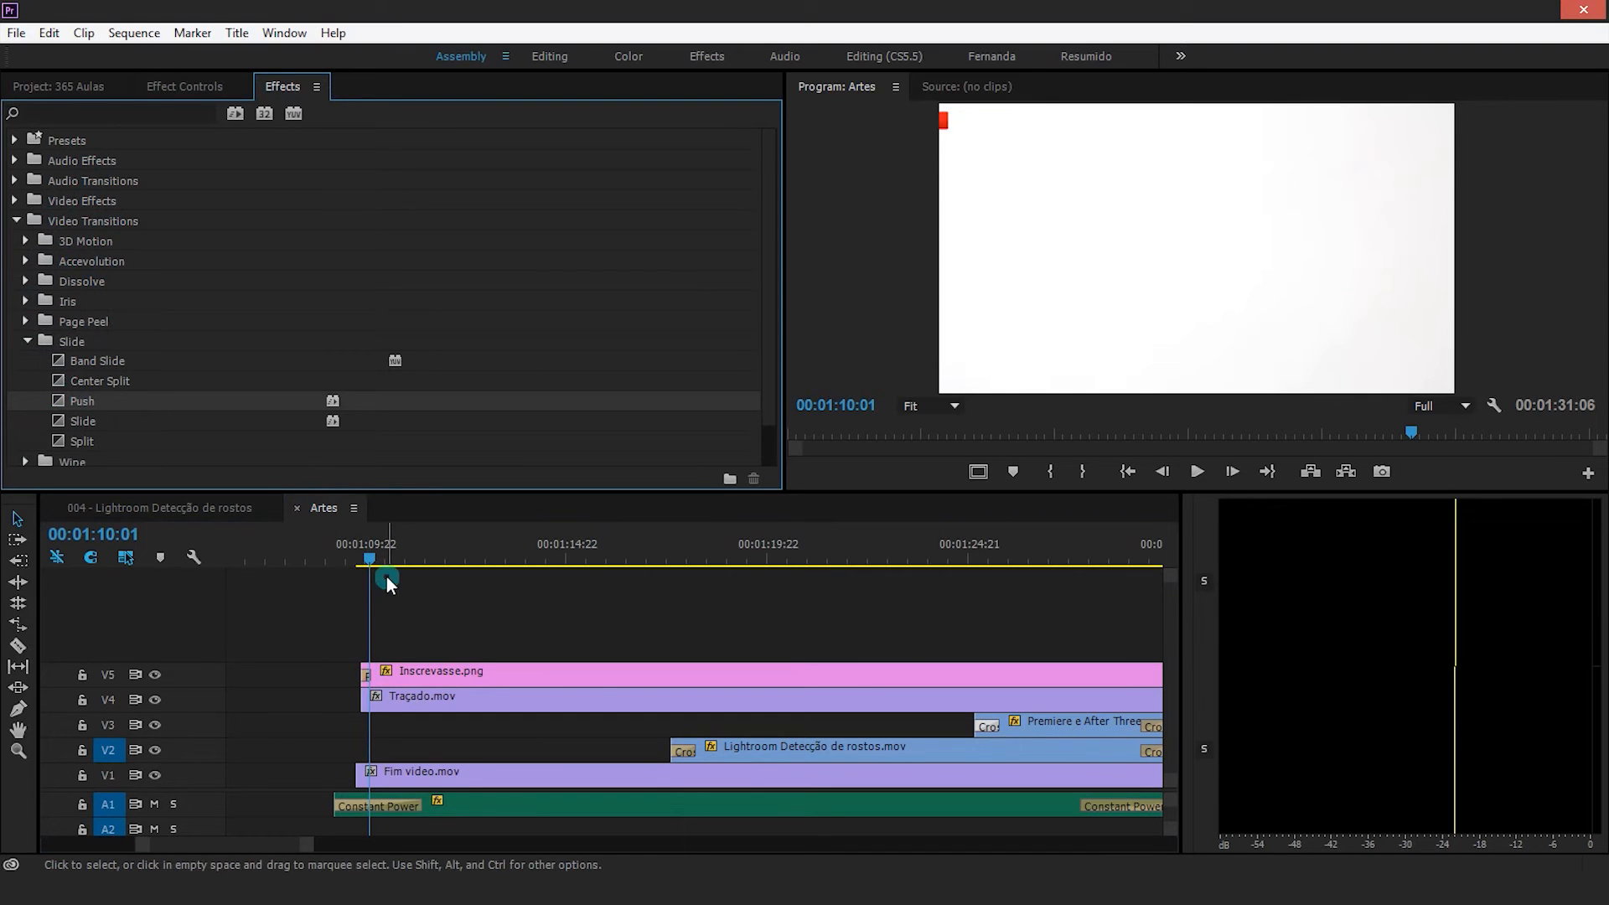
Set the Push transition on Inscrevasse.png to 15 frames and scrub through it to preview the movement
double_click(365, 674)
type("15")
key("Return")
left_click_drag(370, 555, 390, 557)
left_click_drag(375, 551, 386, 556)
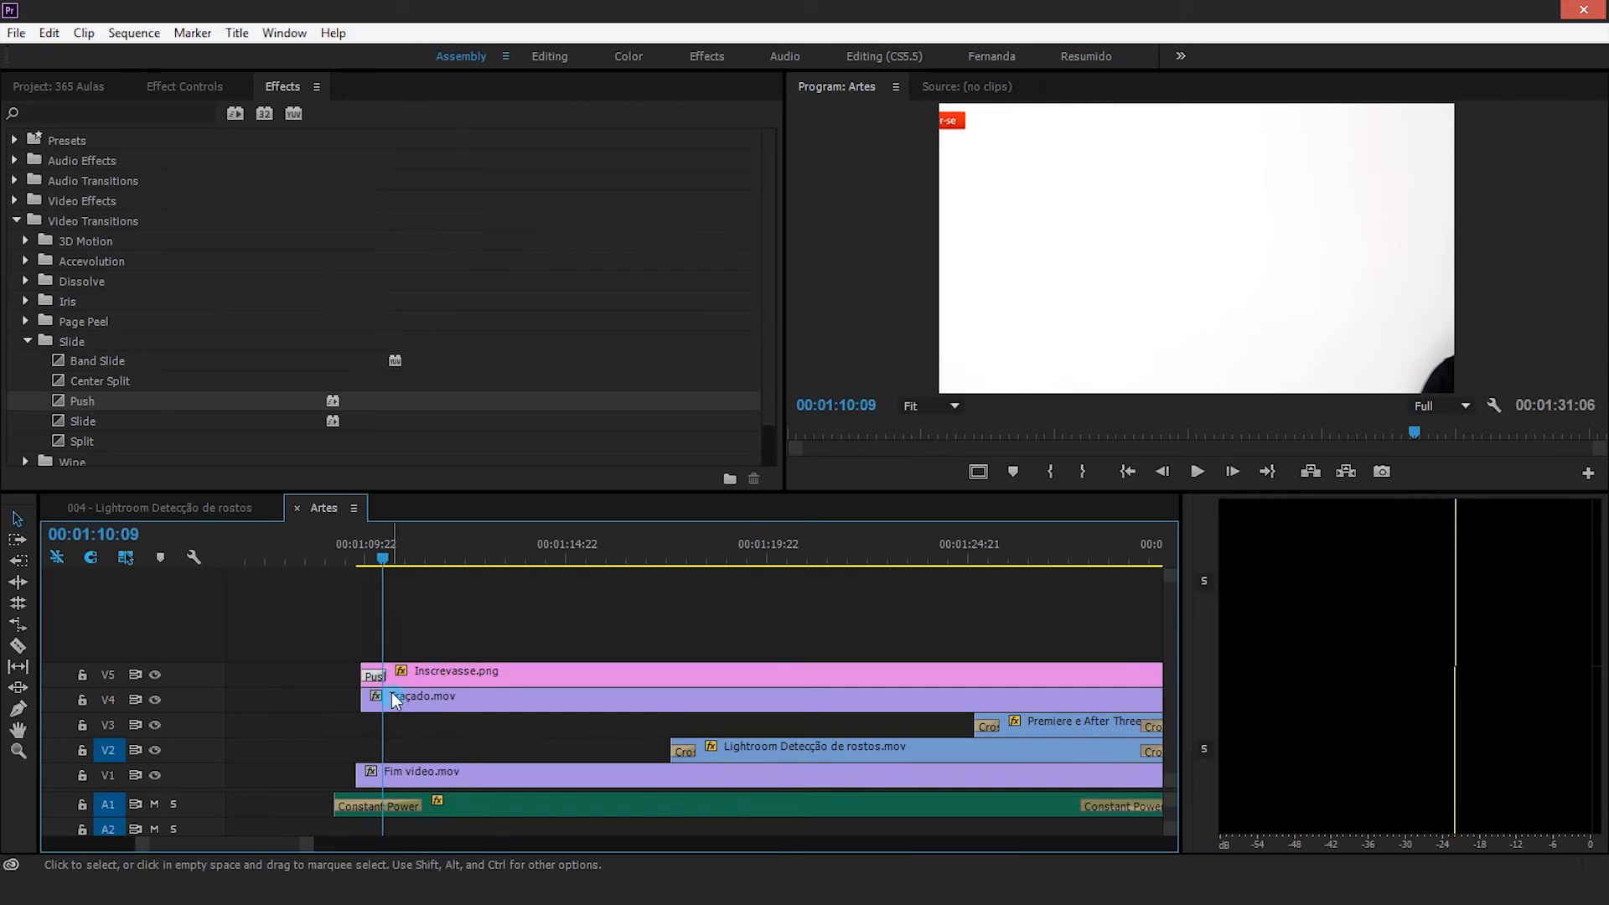
Stretch the Push transition on Inscrevasse.png to about 1 second and 4 frames and scrub through it
left_click_drag(378, 681, 407, 680)
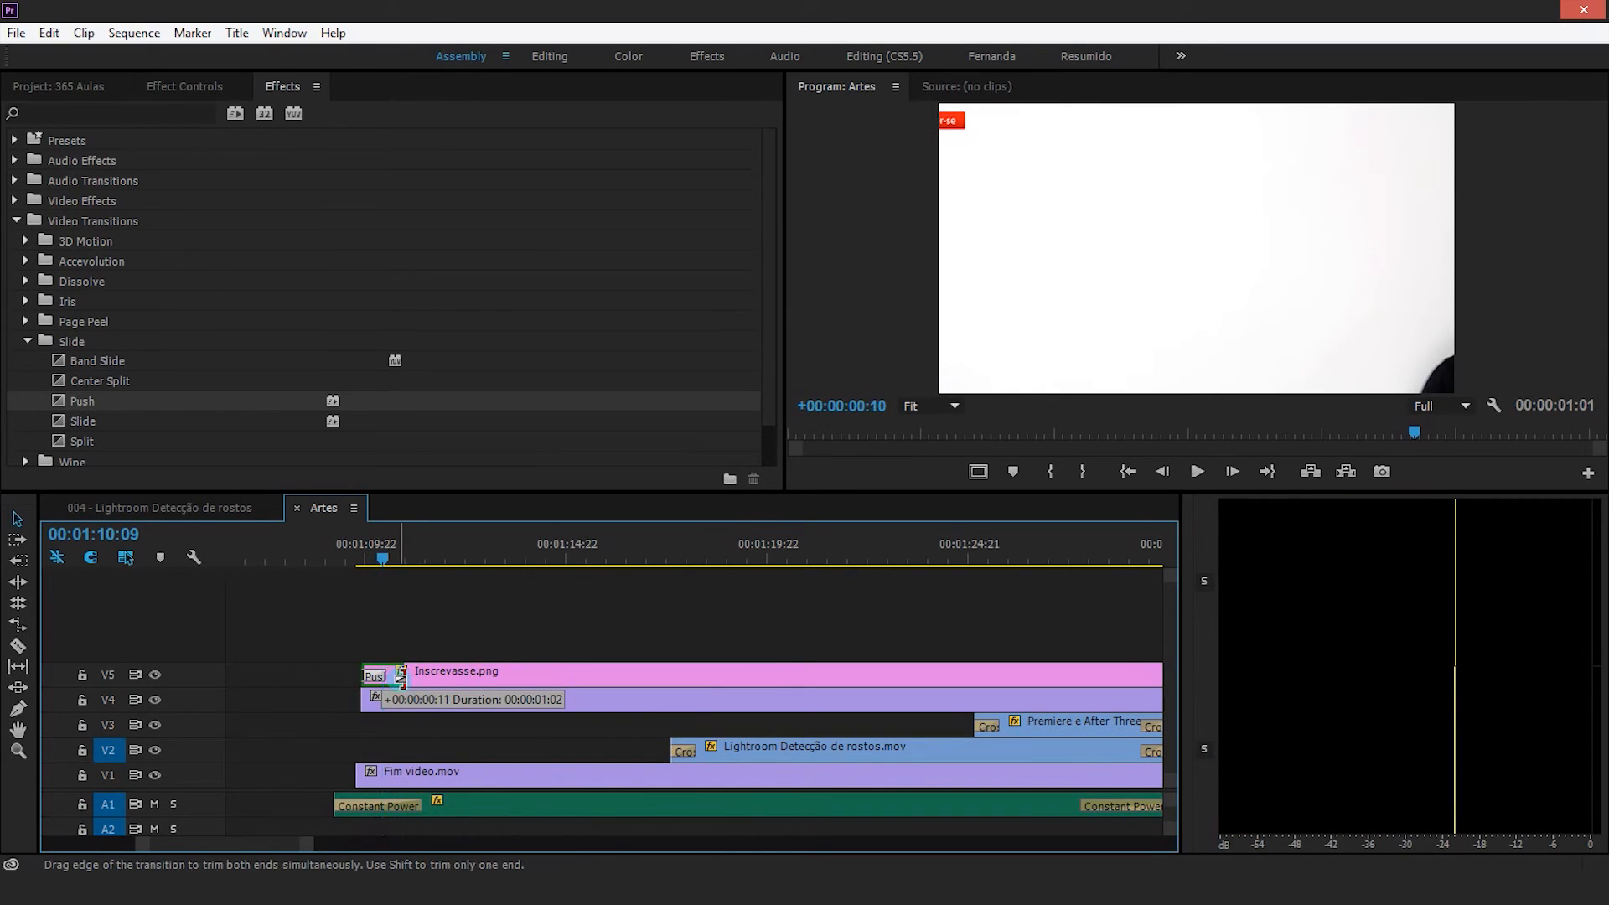
left_click(384, 554)
left_click_drag(383, 555, 407, 550)
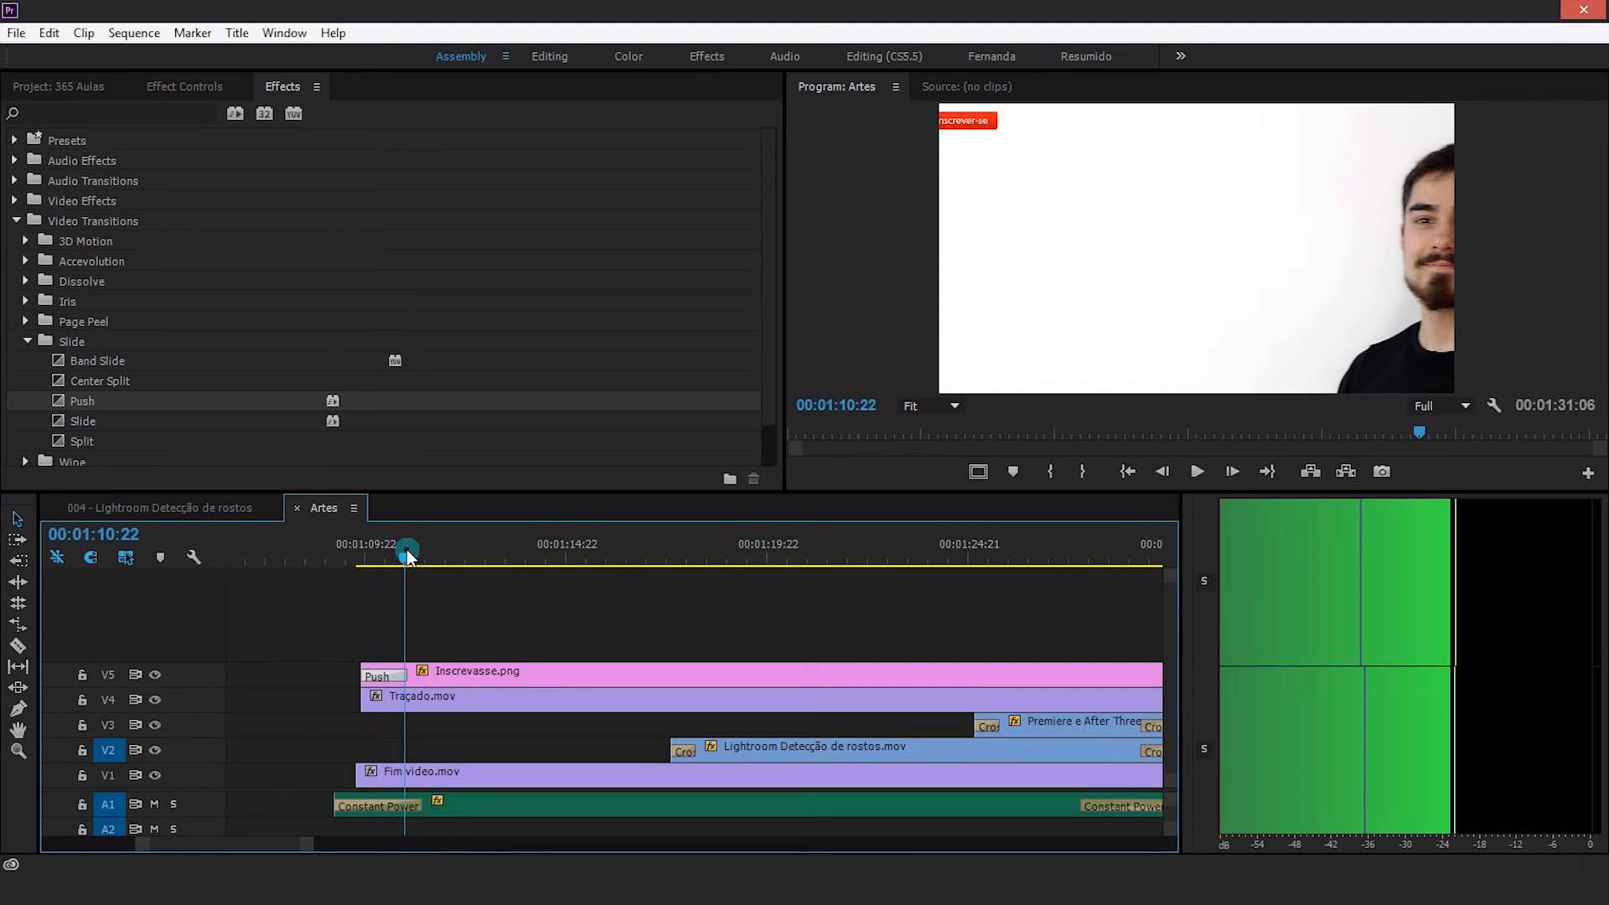
Try the Push transition on Inscrevasse.png with the image entering from the right, the top and the bottom
left_click(381, 675)
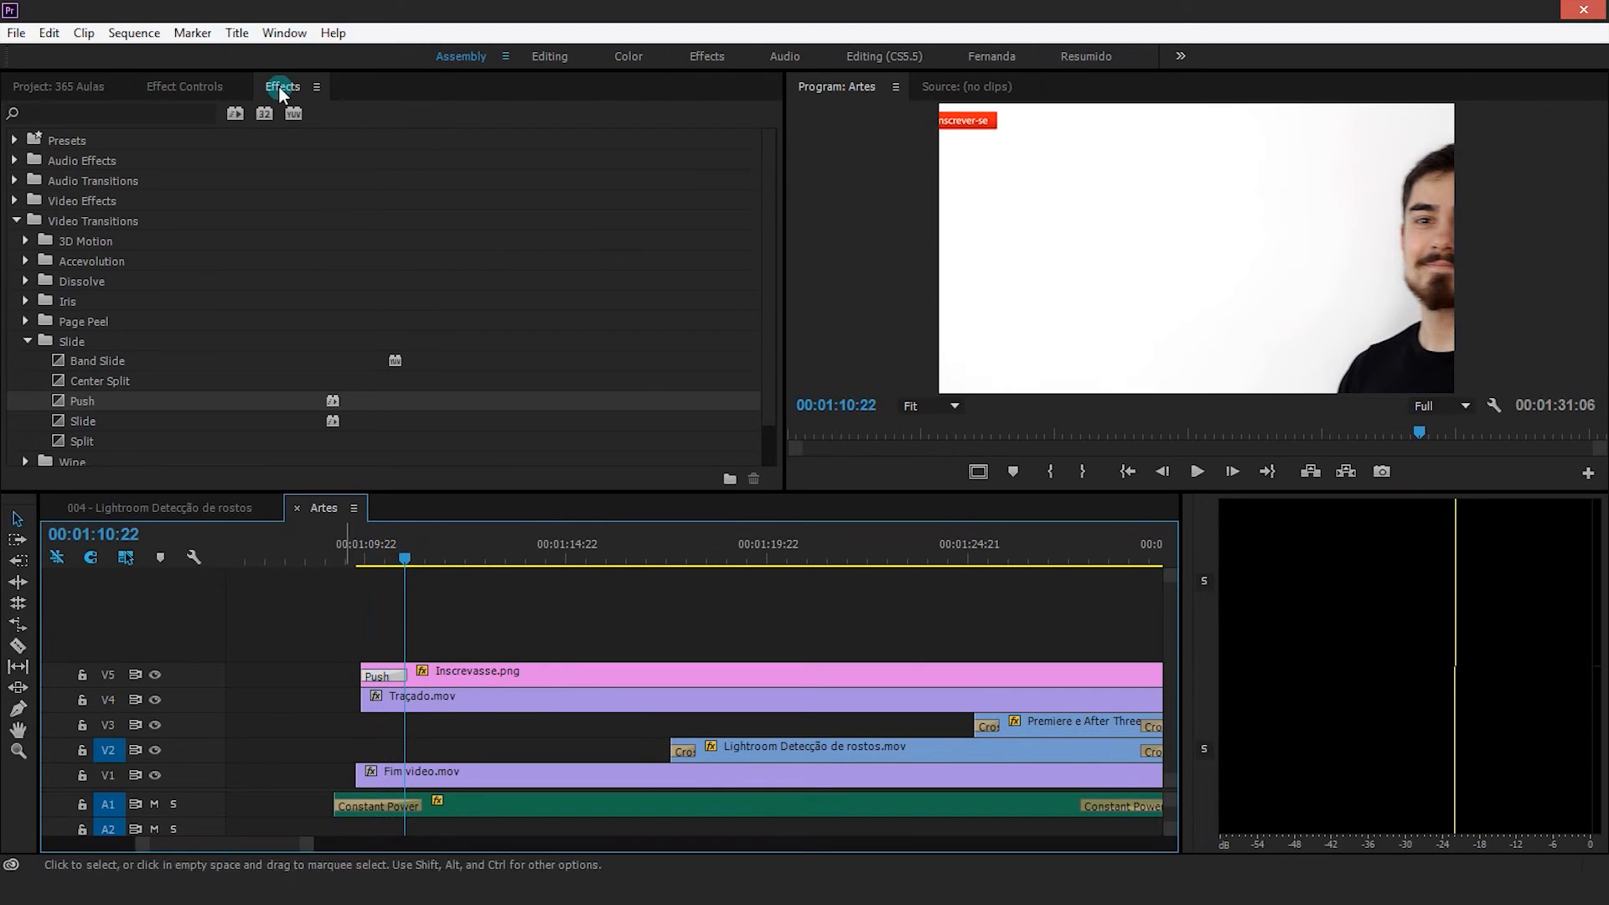
left_click(194, 85)
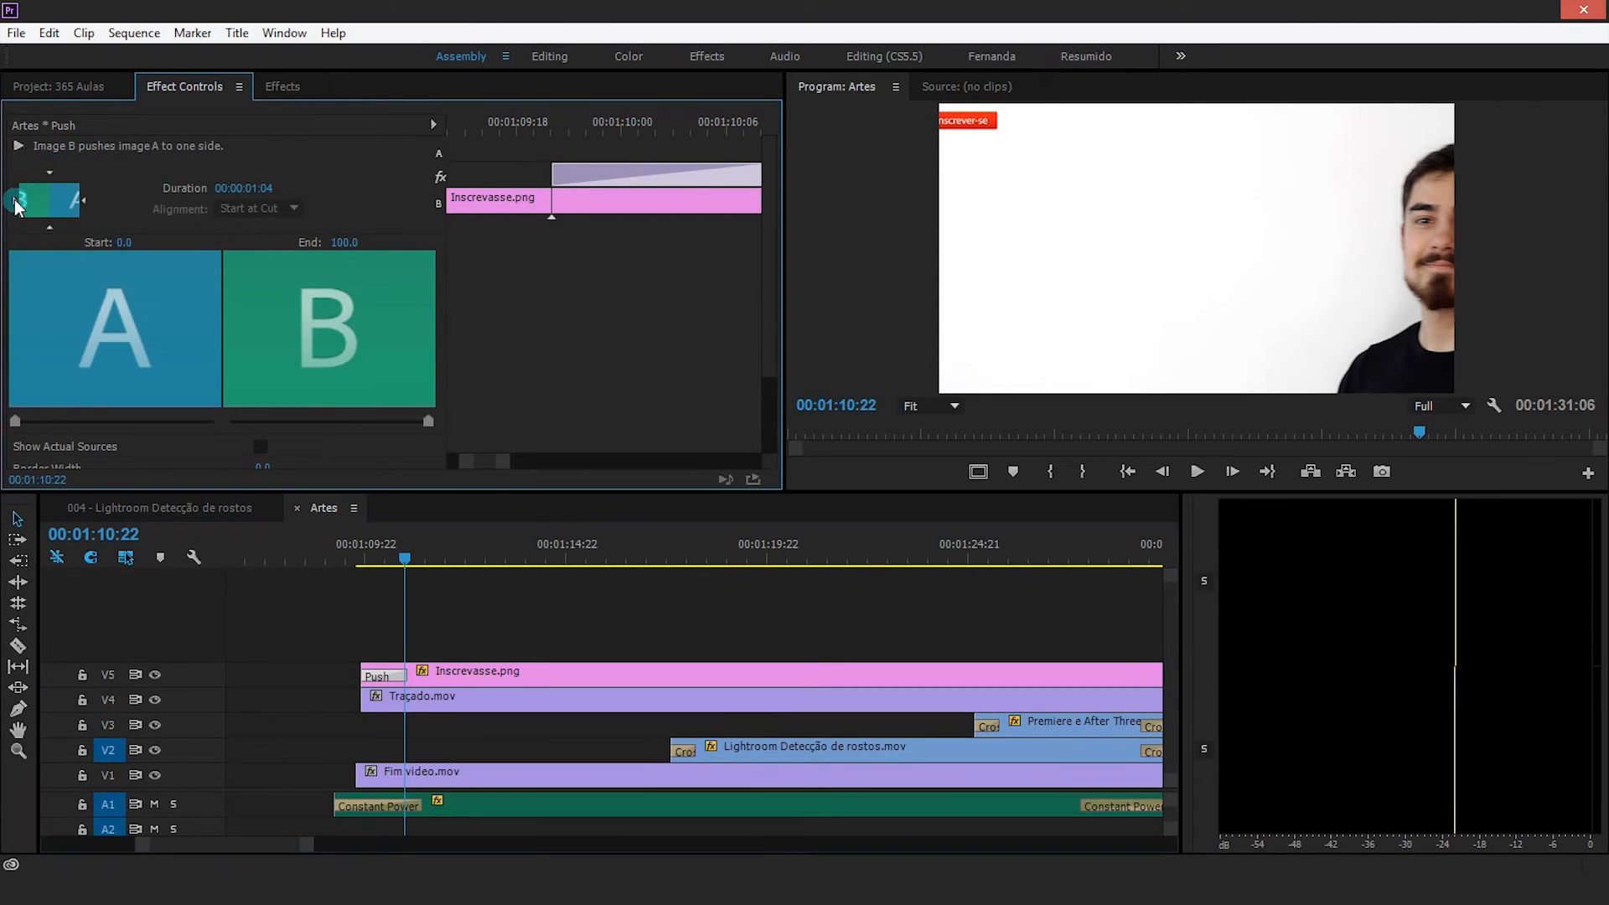
left_click(84, 201)
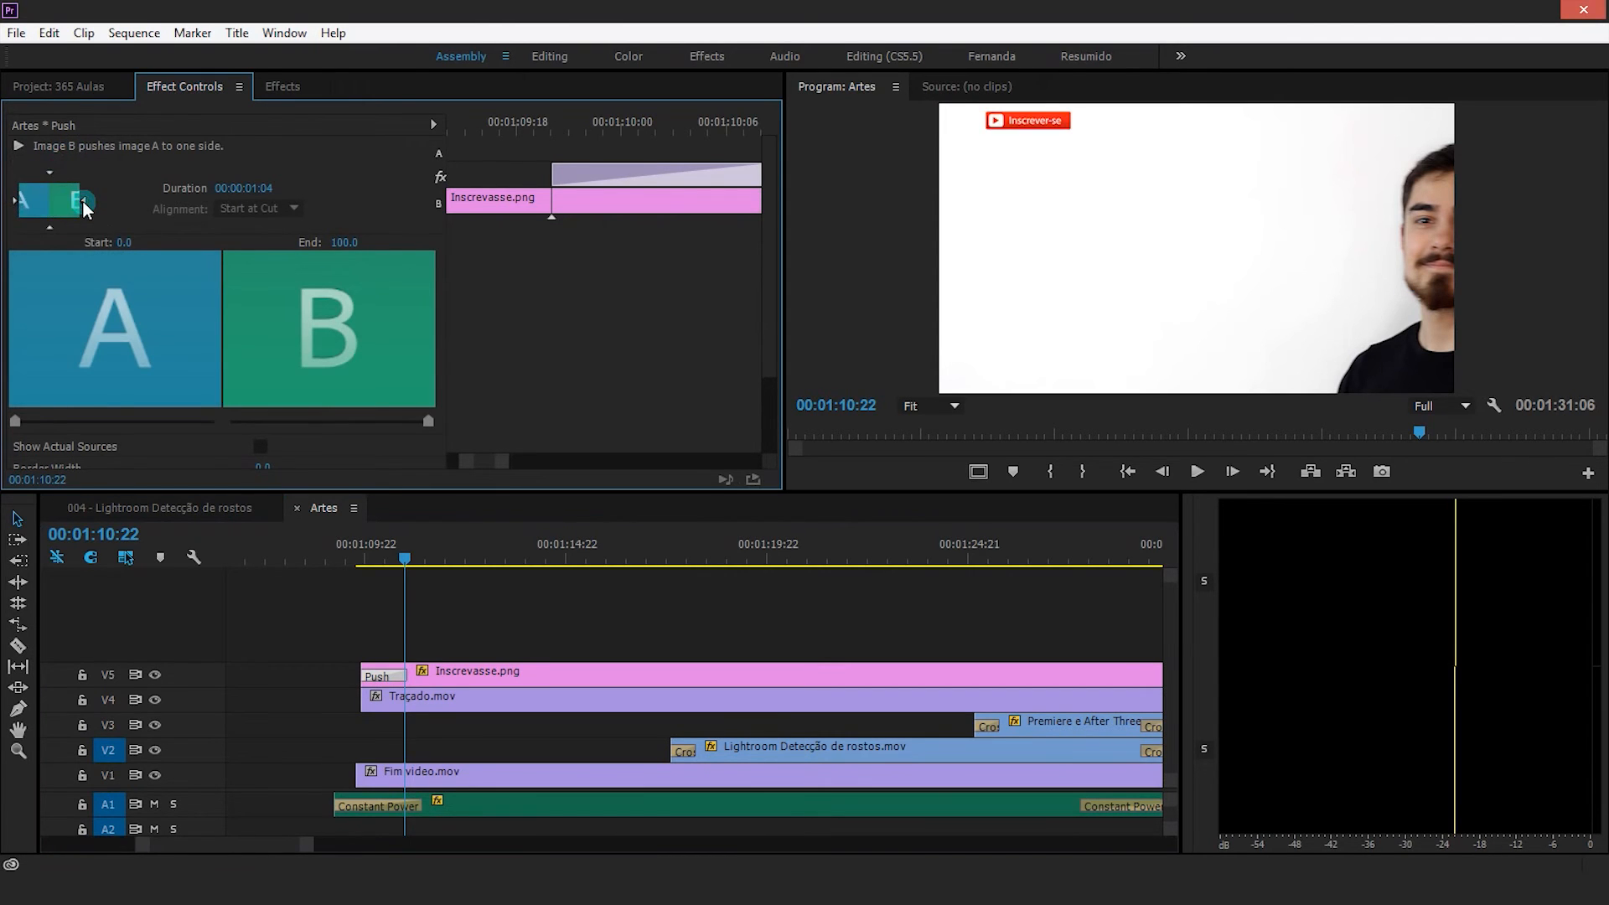
left_click(49, 176)
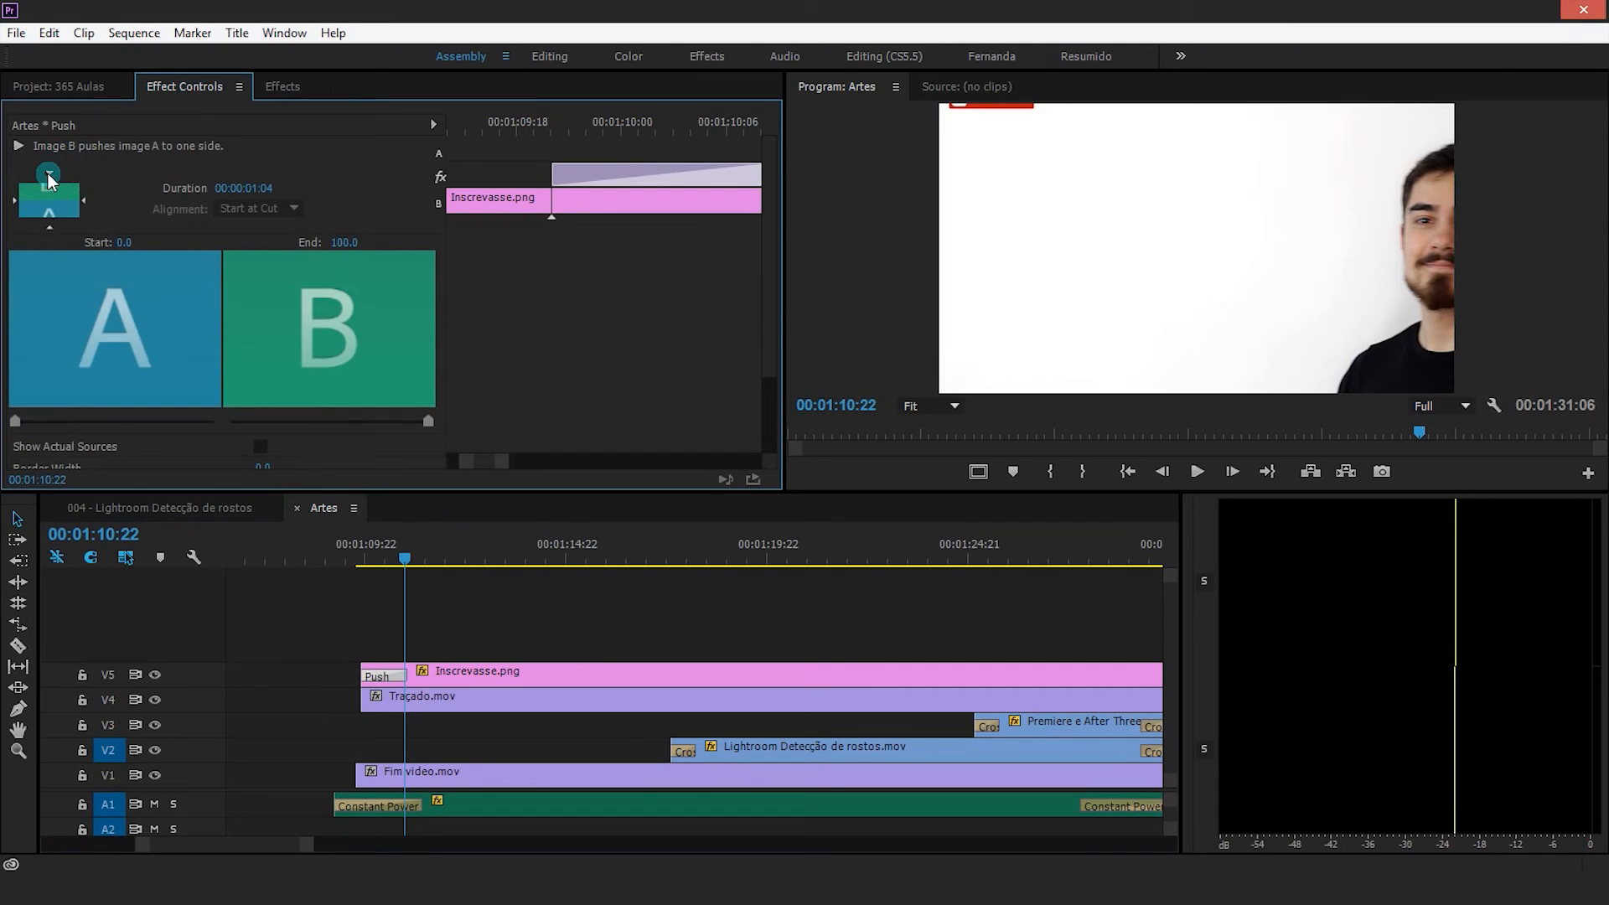
left_click(48, 227)
mouse_move(405, 560)
left_mouse_down()
mouse_move(364, 562)
mouse_move(394, 559)
left_mouse_up()
left_click(285, 328)
Compare the Push entering from the right and from the top by scrubbing through the start of Inscrevasse.png
left_click(83, 201)
left_click(391, 558)
mouse_move(391, 562)
left_mouse_down()
mouse_move(364, 561)
mouse_move(389, 562)
left_mouse_up()
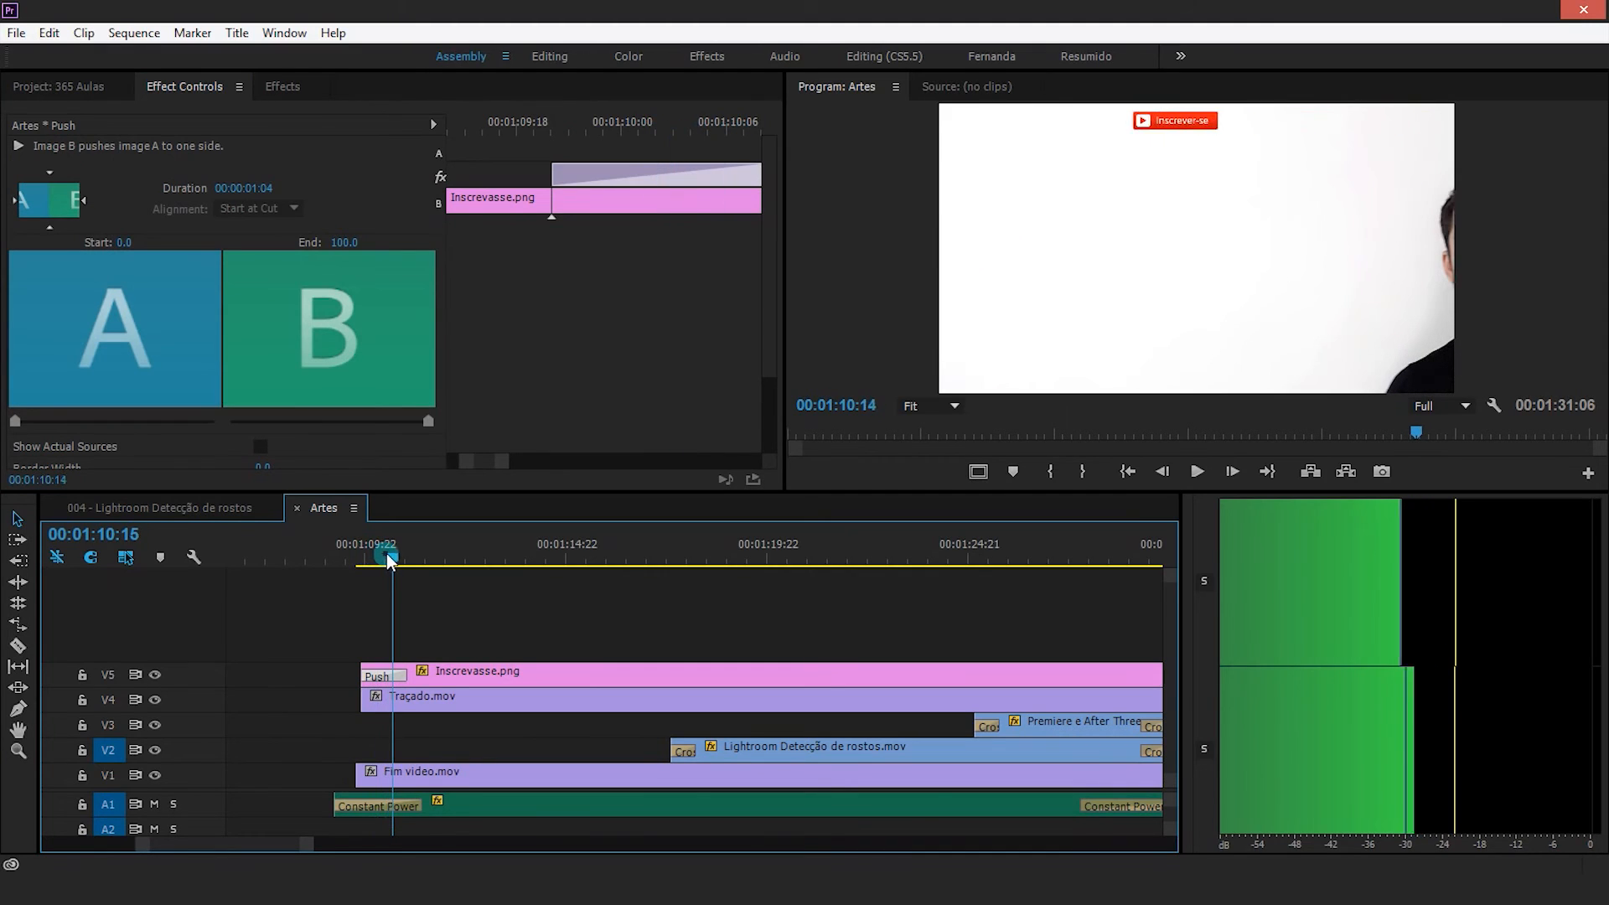
left_click(51, 173)
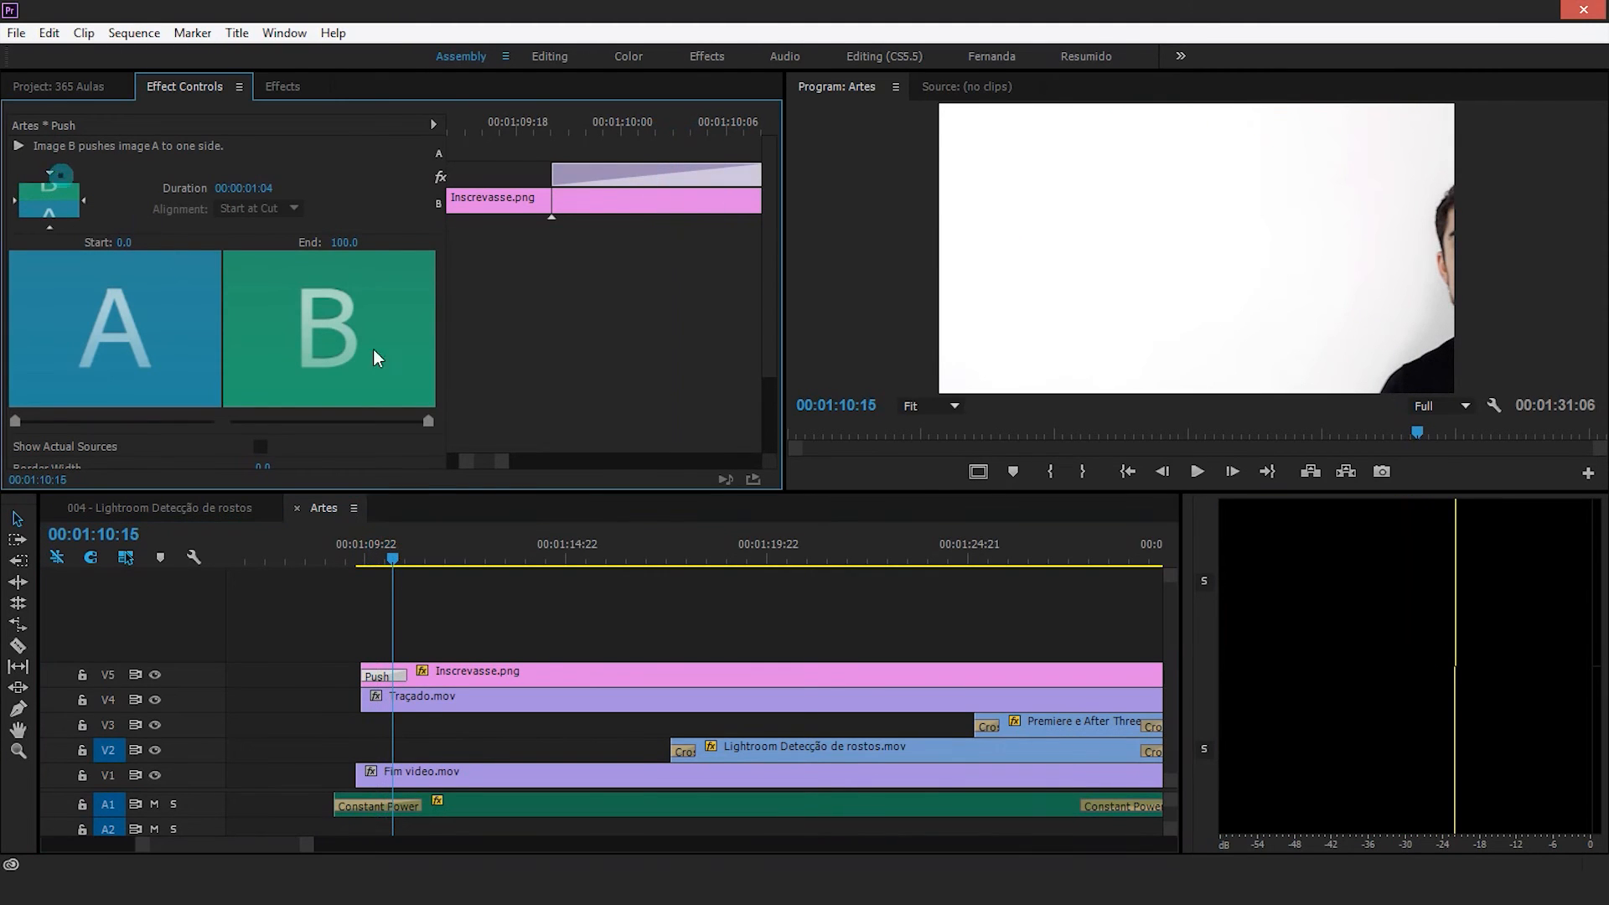
left_click_drag(399, 554, 417, 556)
left_click(262, 139)
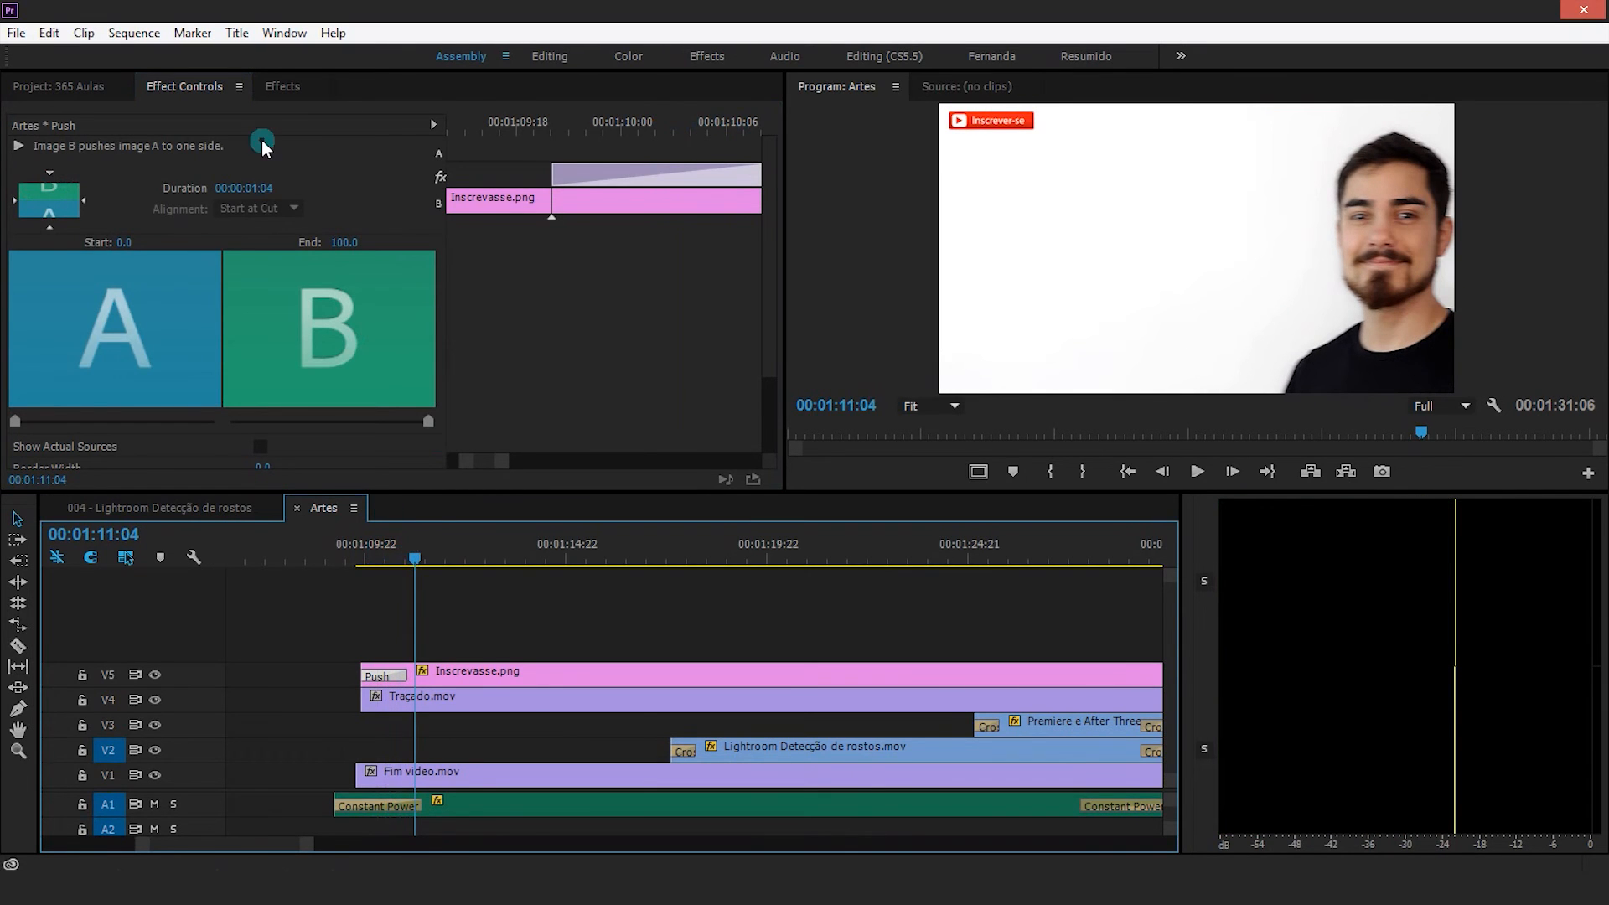
Replace the Push at the start of Inscrevasse.png with the Slide transition and preview it
left_click(285, 87)
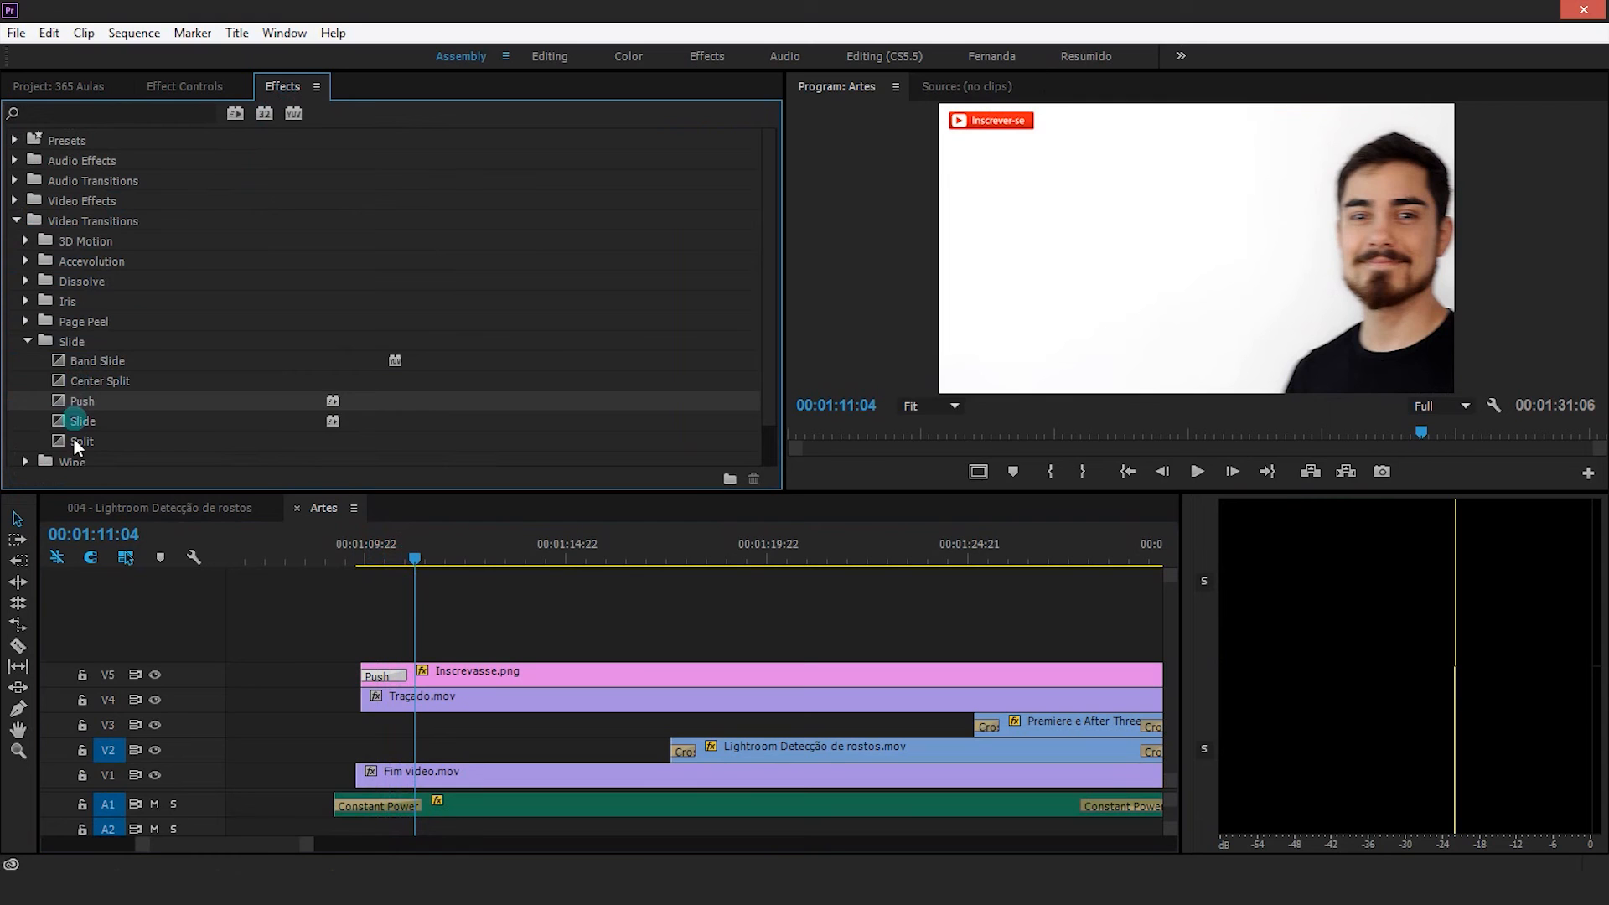
left_click_drag(64, 420, 384, 673)
left_click_drag(408, 553, 403, 553)
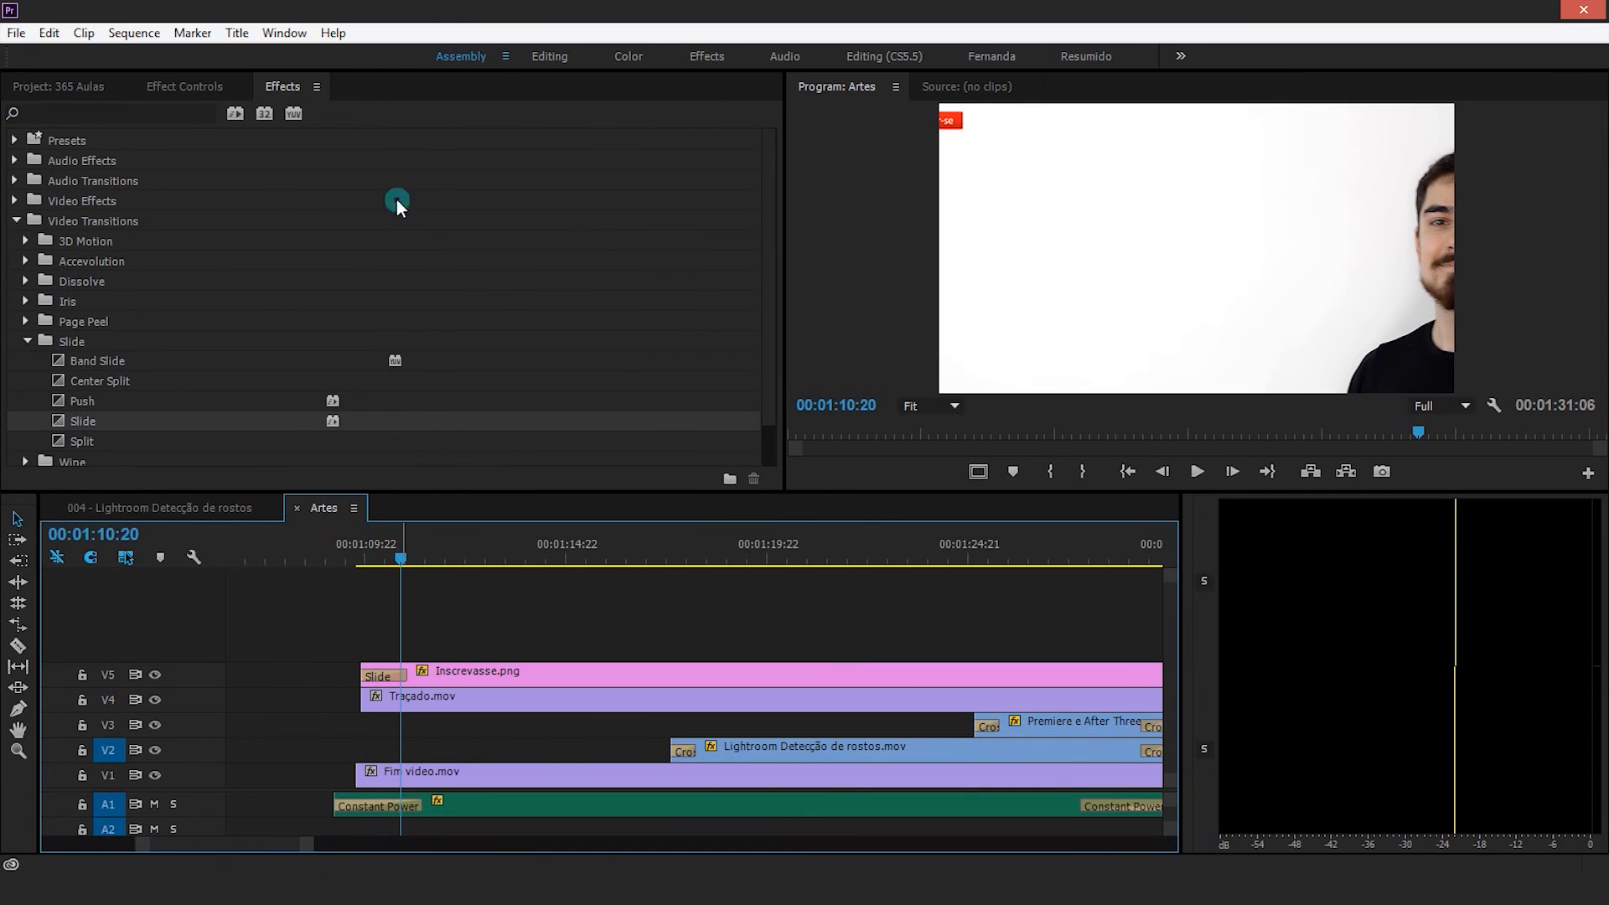
Make the Slide transition bring Inscrevasse.png in diagonally from the lower-right corner and scrub through it
left_click(181, 86)
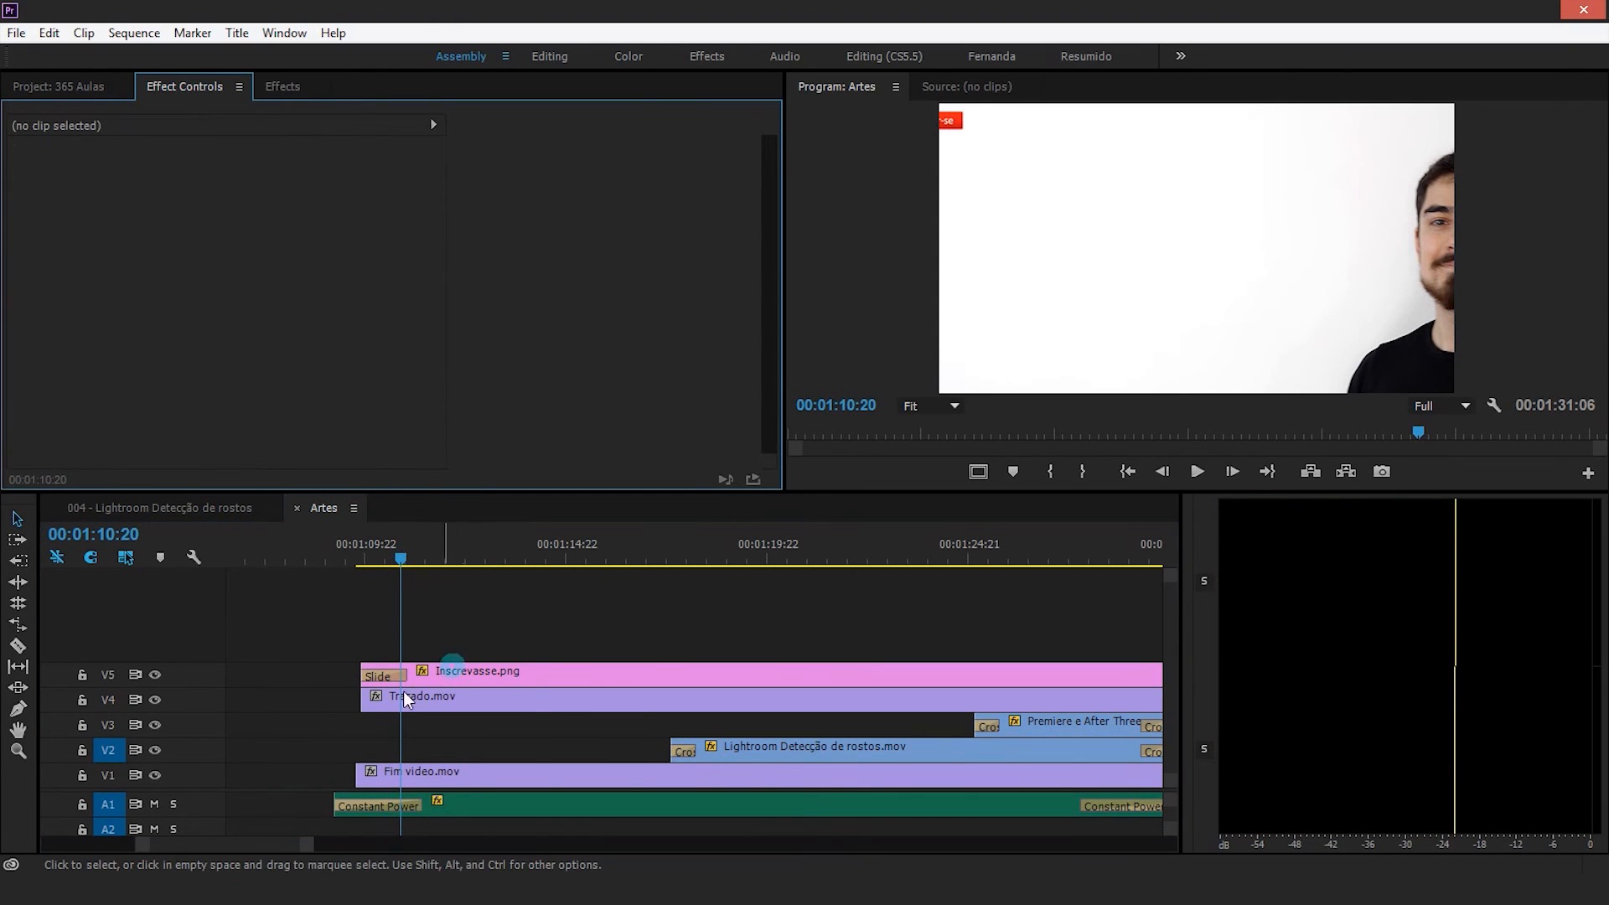
left_click(380, 675)
left_click(17, 178)
left_click(89, 225)
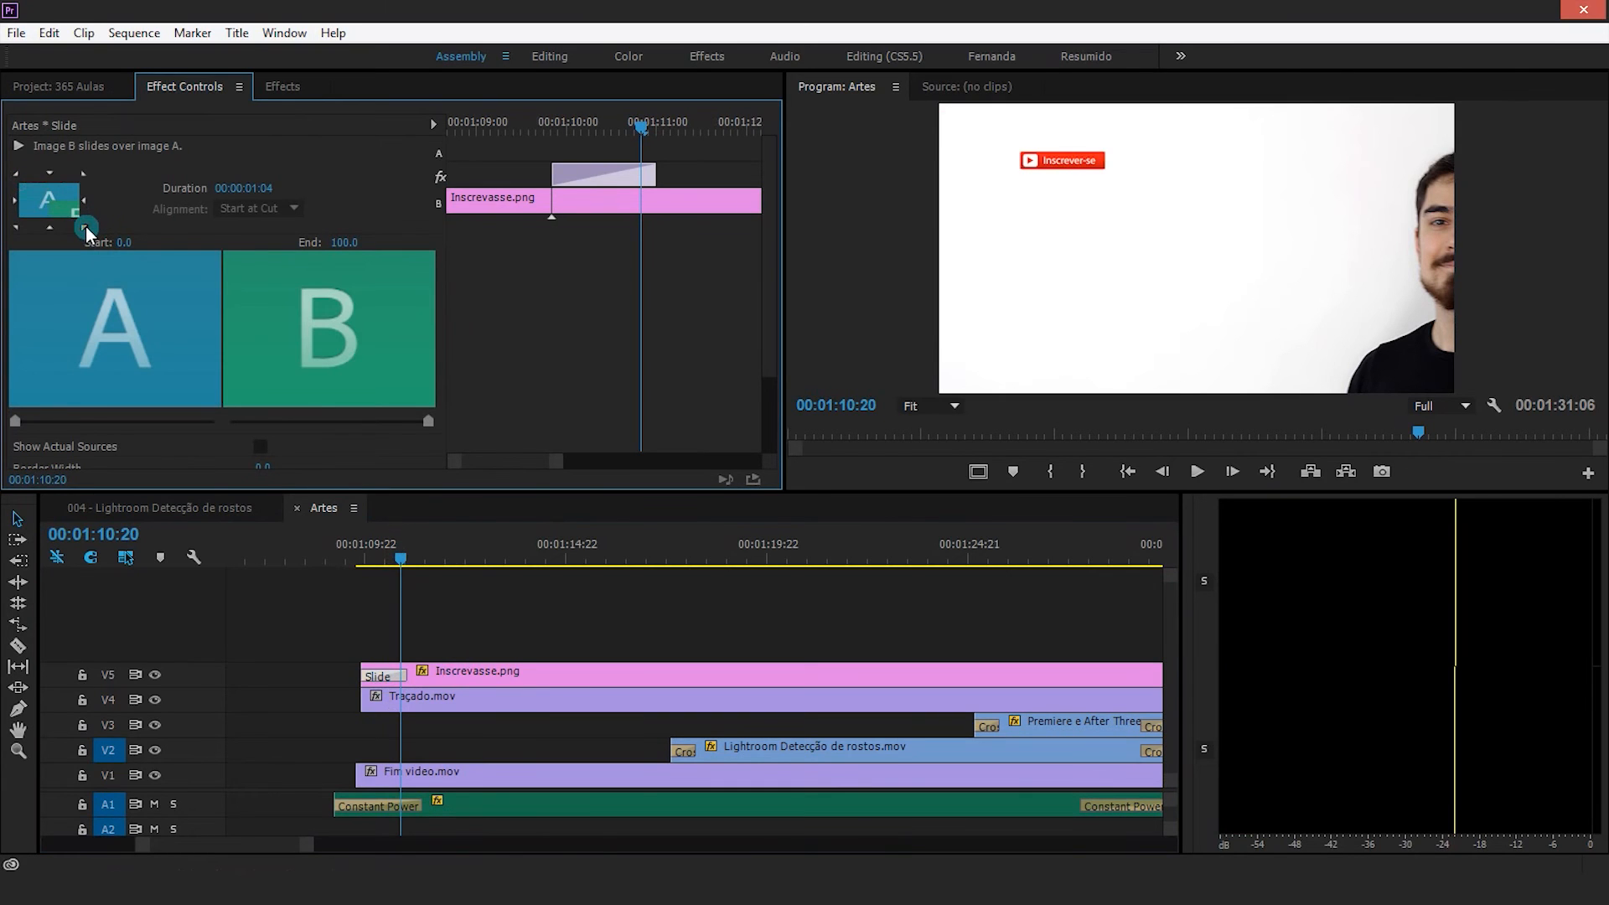
left_click(403, 556)
mouse_move(403, 556)
left_mouse_down()
mouse_move(360, 553)
mouse_move(421, 549)
mouse_move(398, 553)
left_mouse_up()
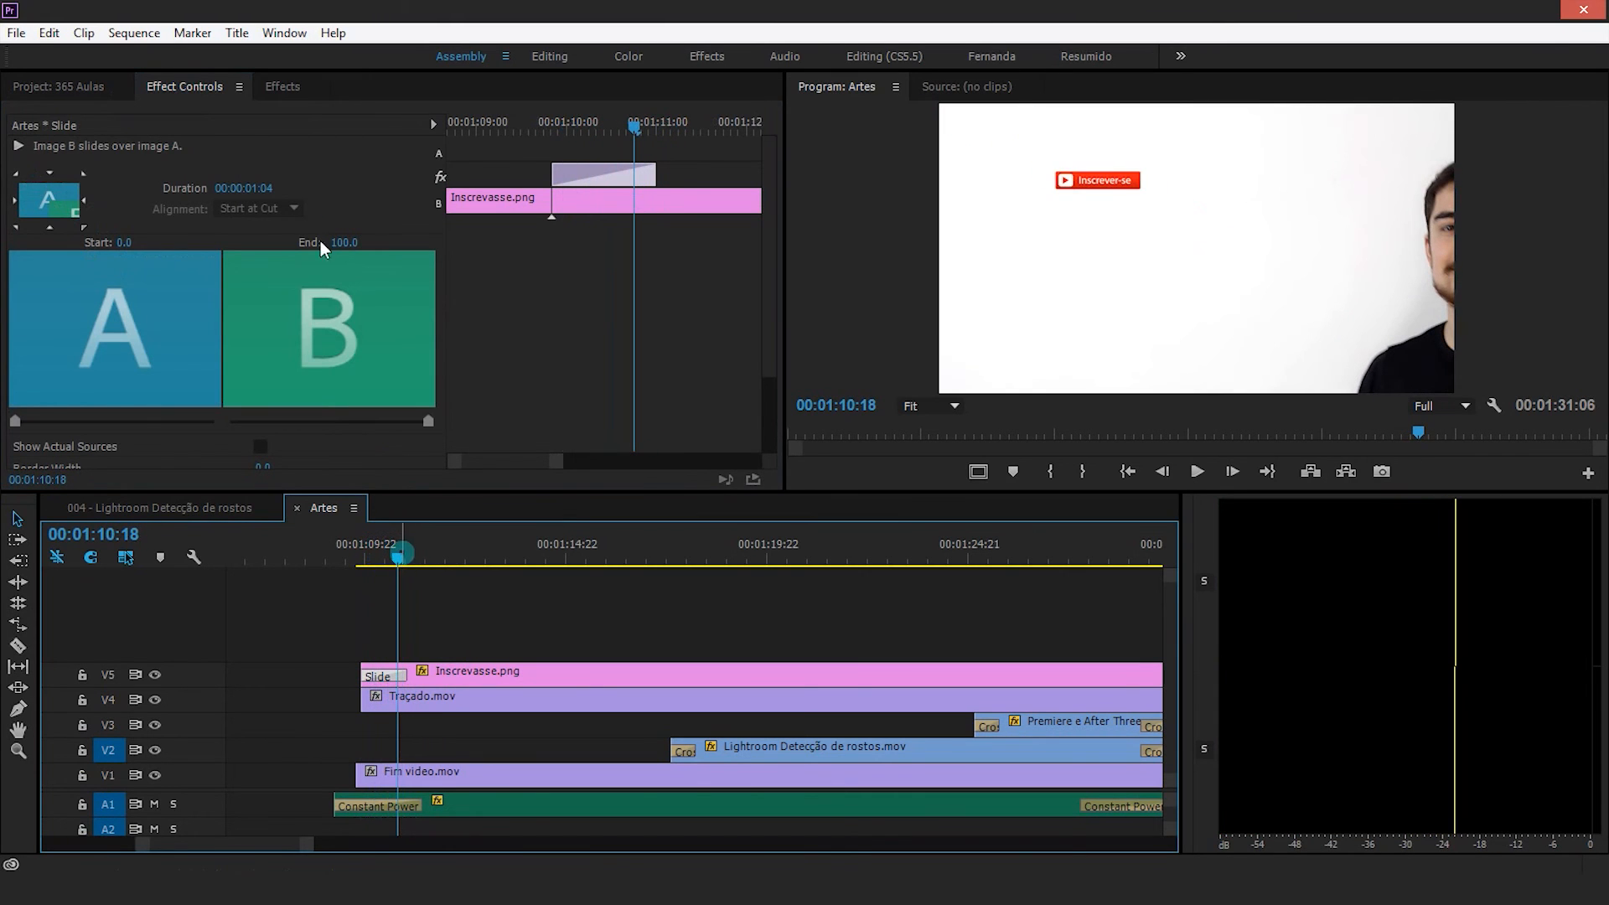
Search the effects for "wipe" and apply the Wipe transition to the start of Inscrevasse.png, replacing the Slide
left_click(283, 86)
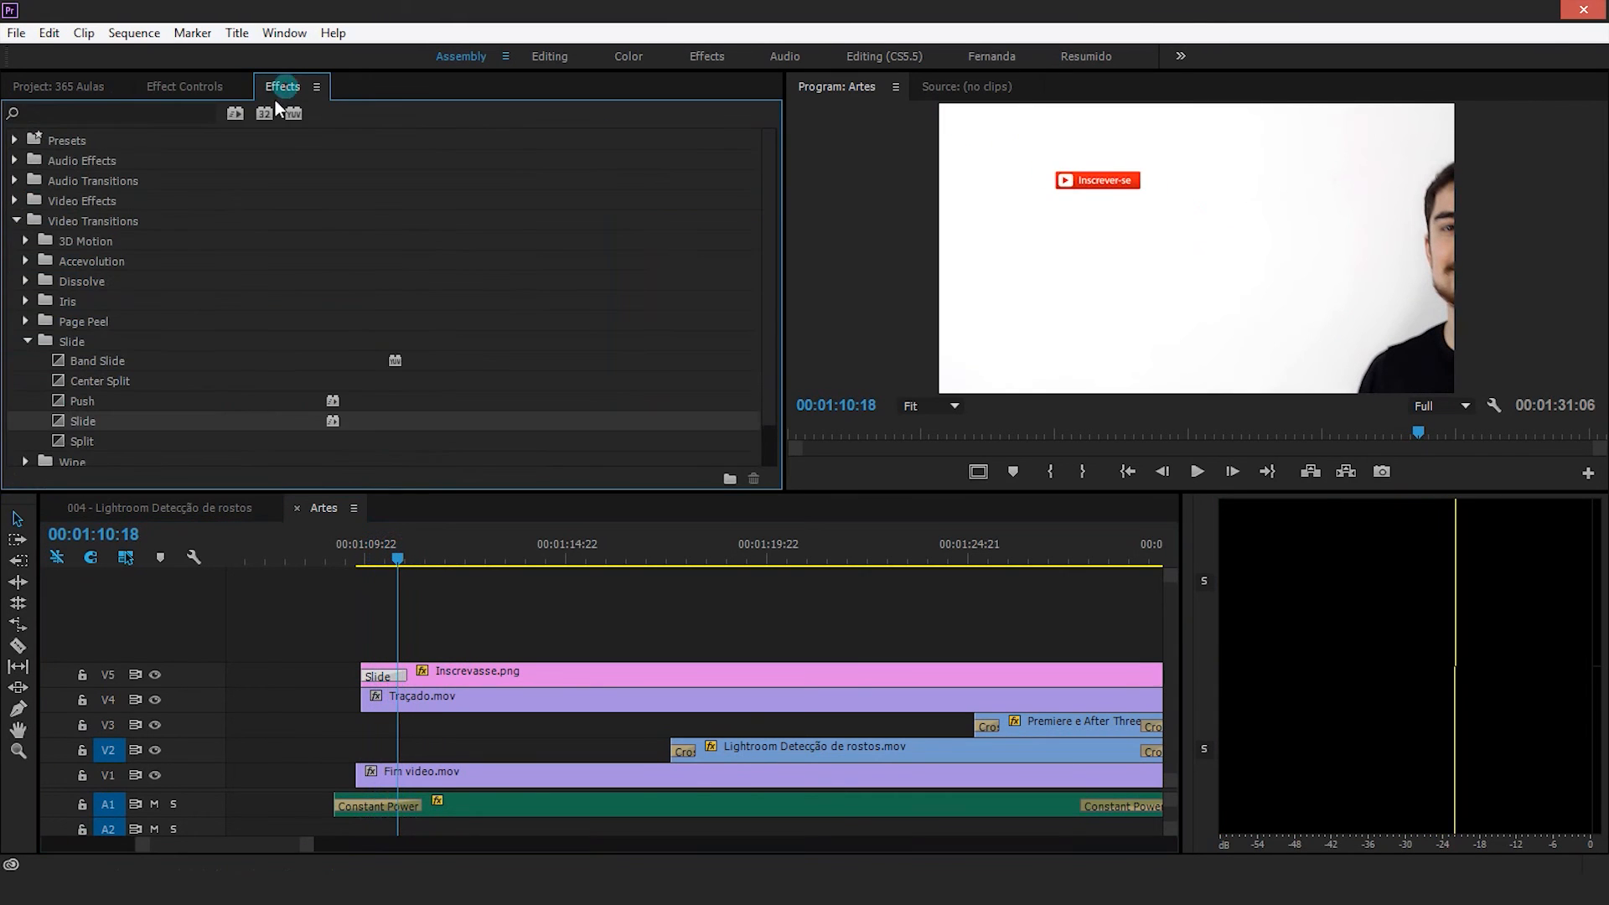
left_click(75, 115)
type("wipe")
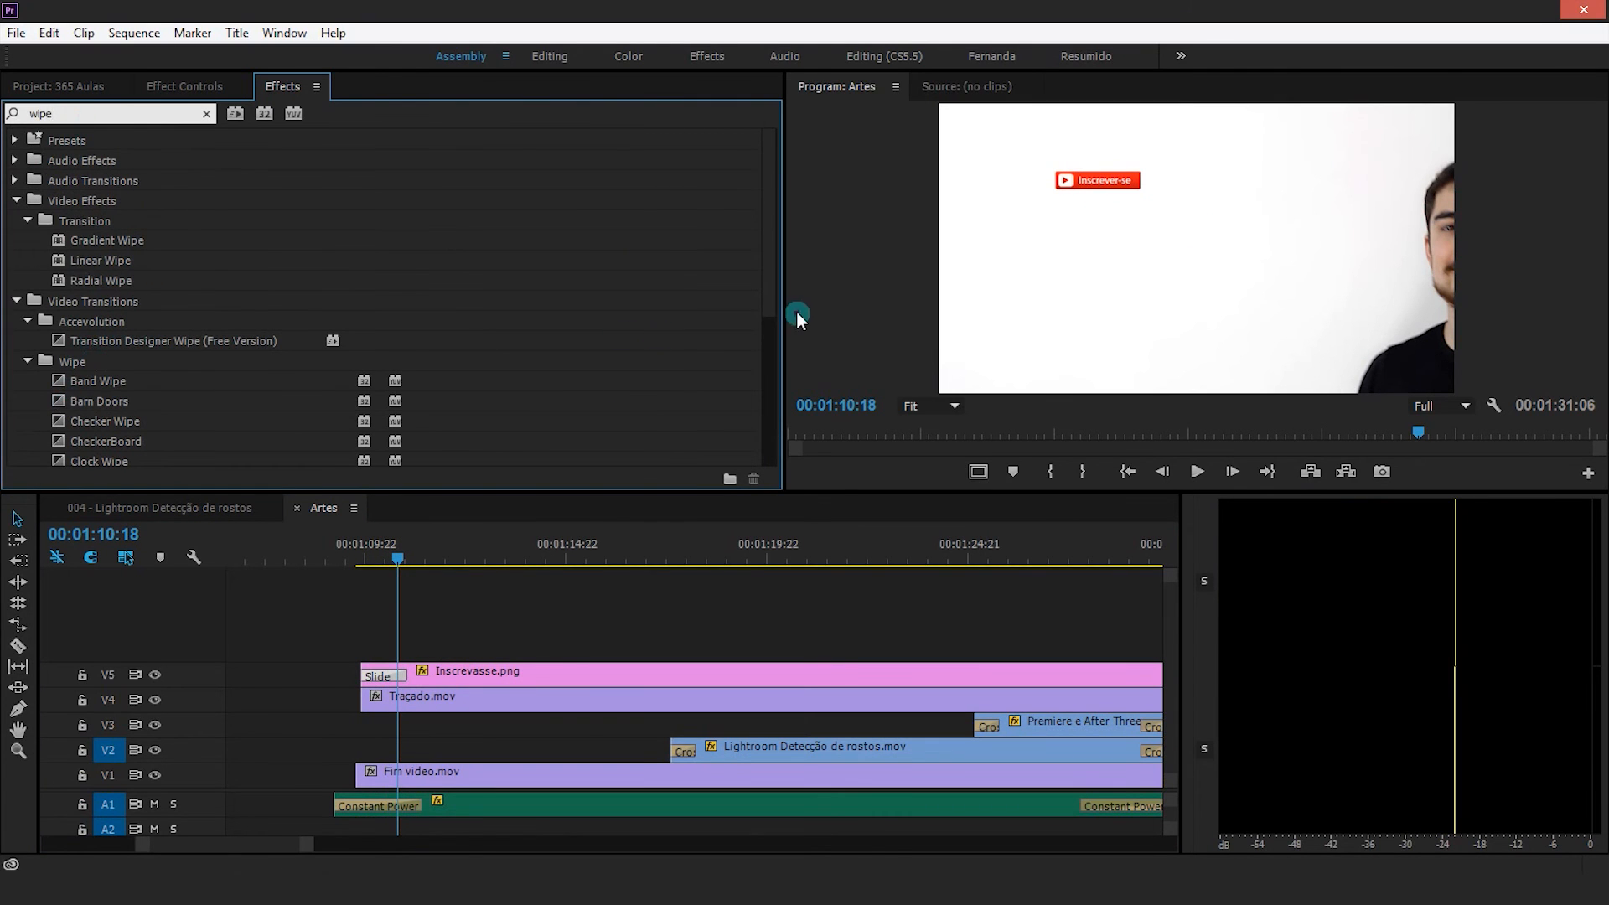
left_click_drag(769, 290, 763, 445)
left_click_drag(65, 420, 381, 674)
left_click_drag(394, 560, 363, 556)
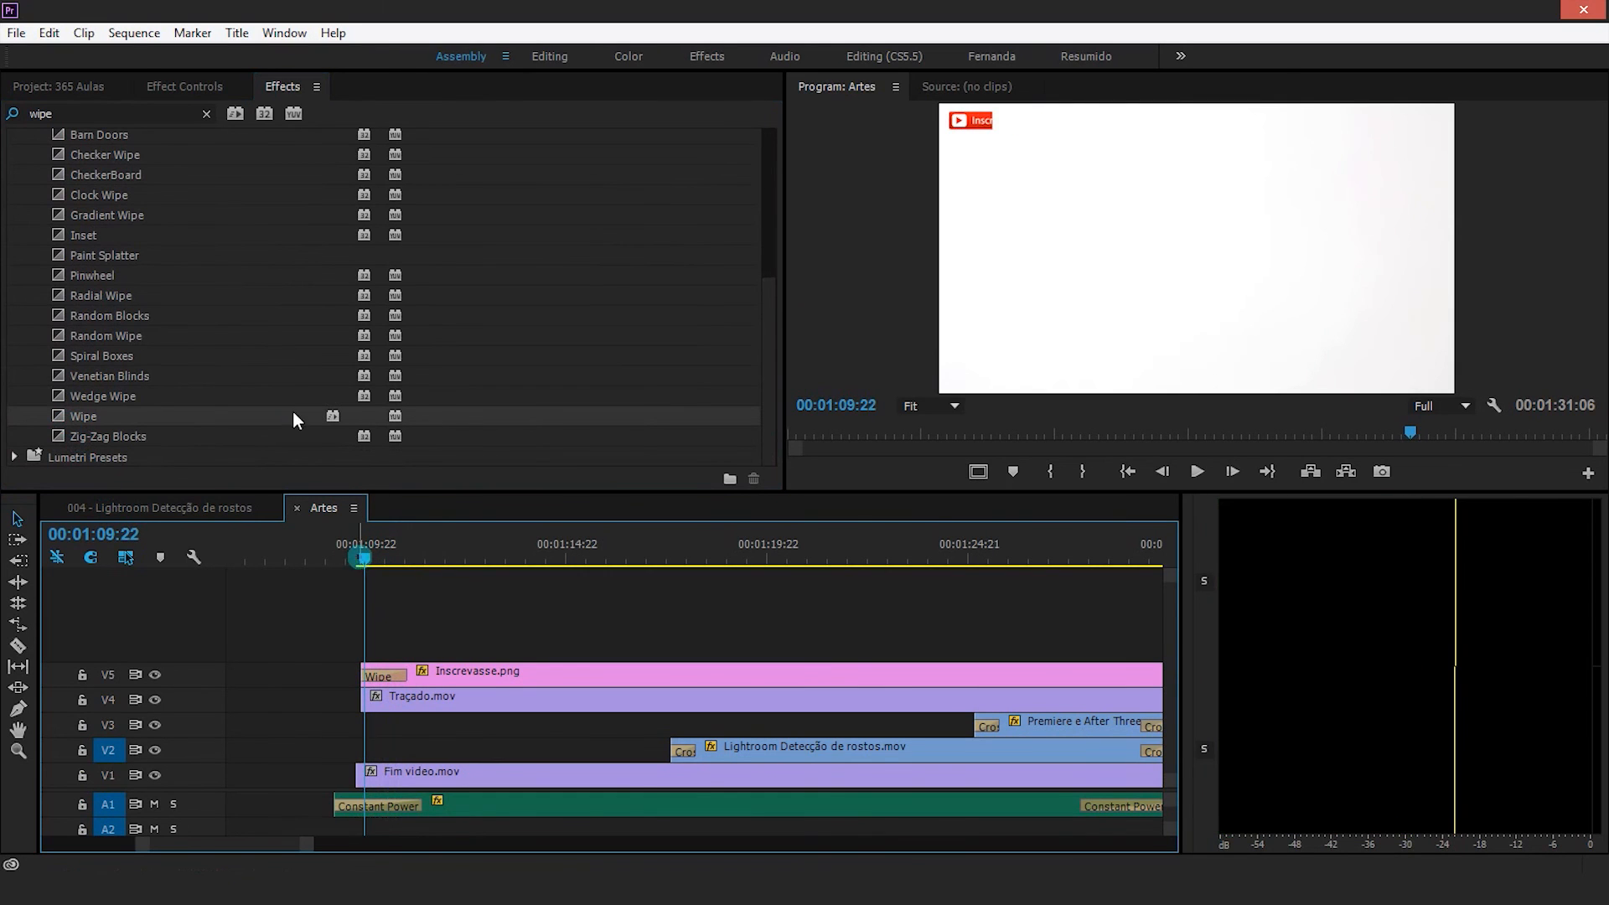
Set the Wipe on Inscrevasse.png to reveal the image diagonally from the upper-left corner
left_click(198, 88)
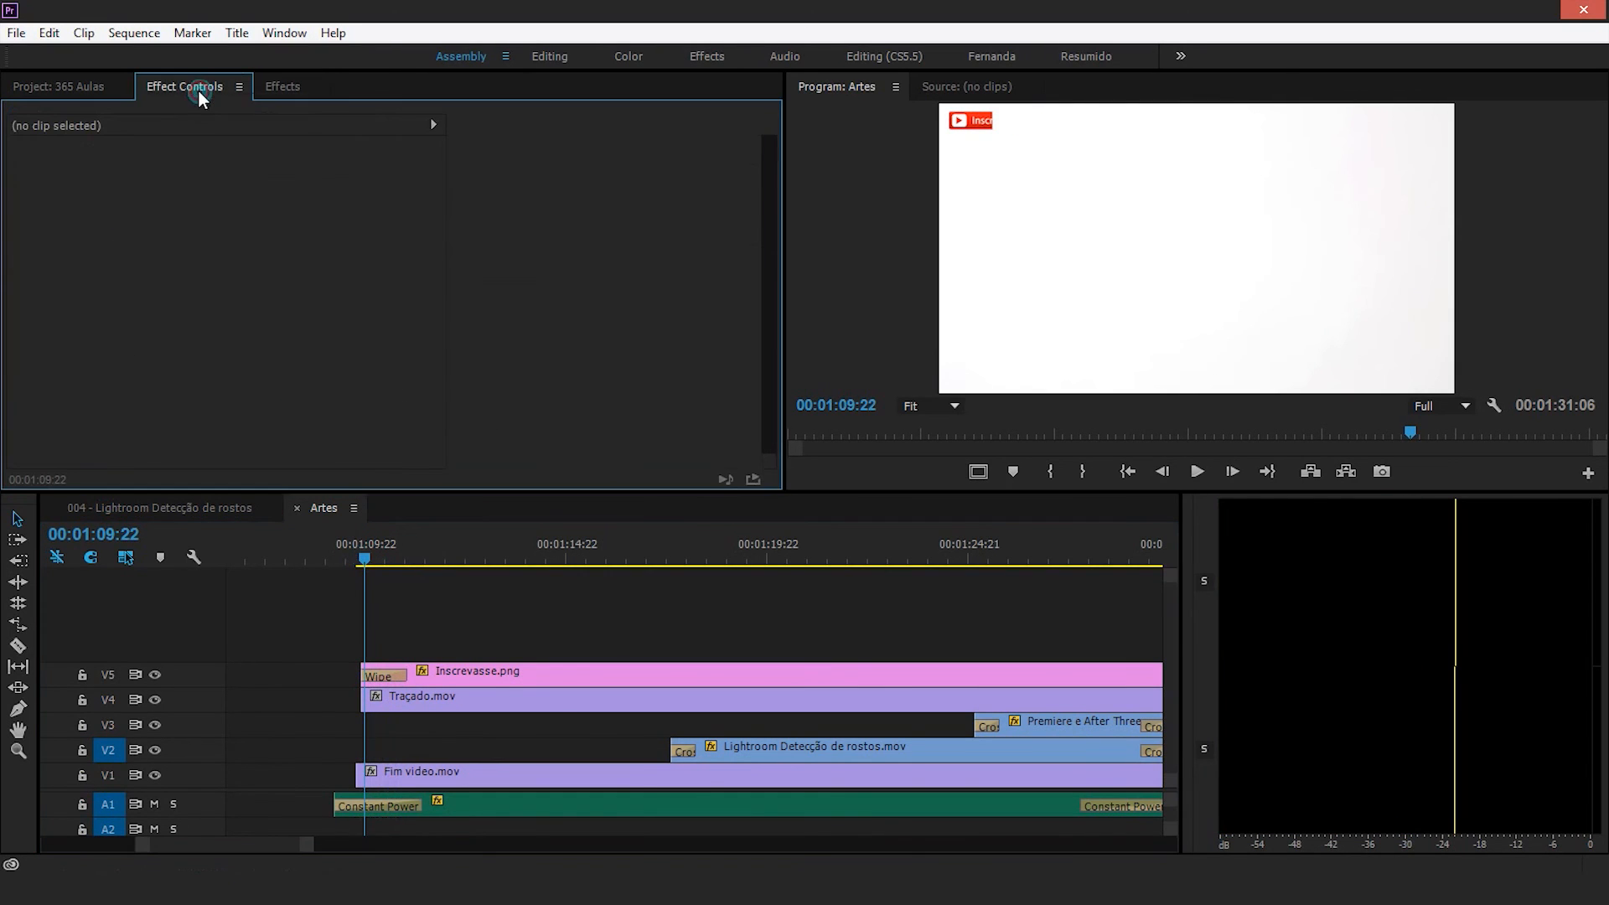
left_click(394, 676)
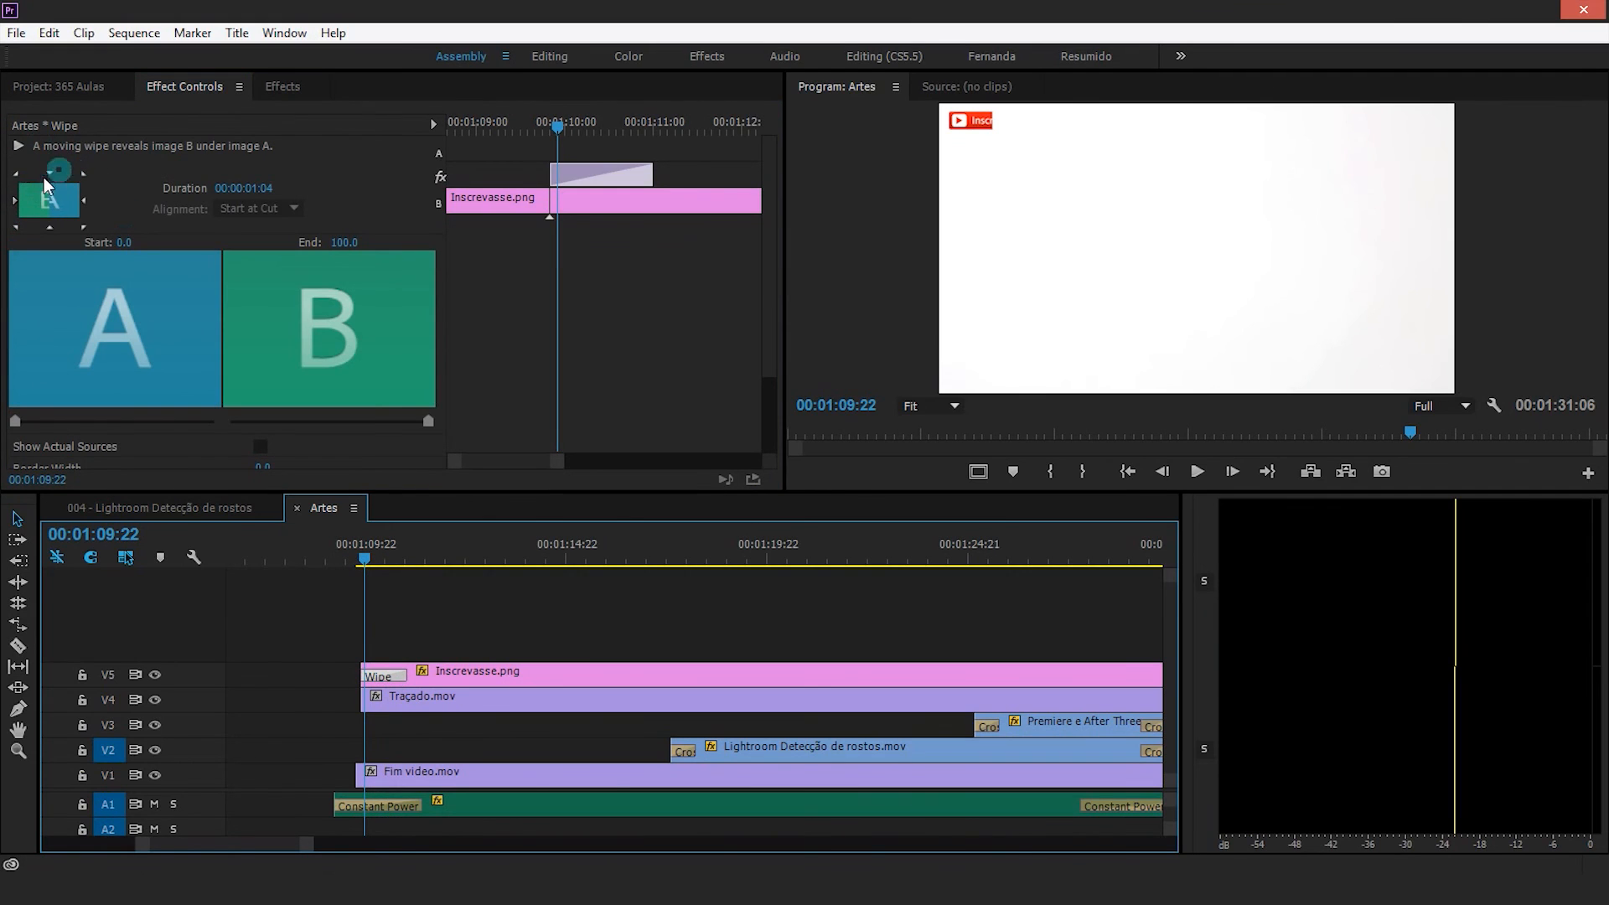
left_click(17, 175)
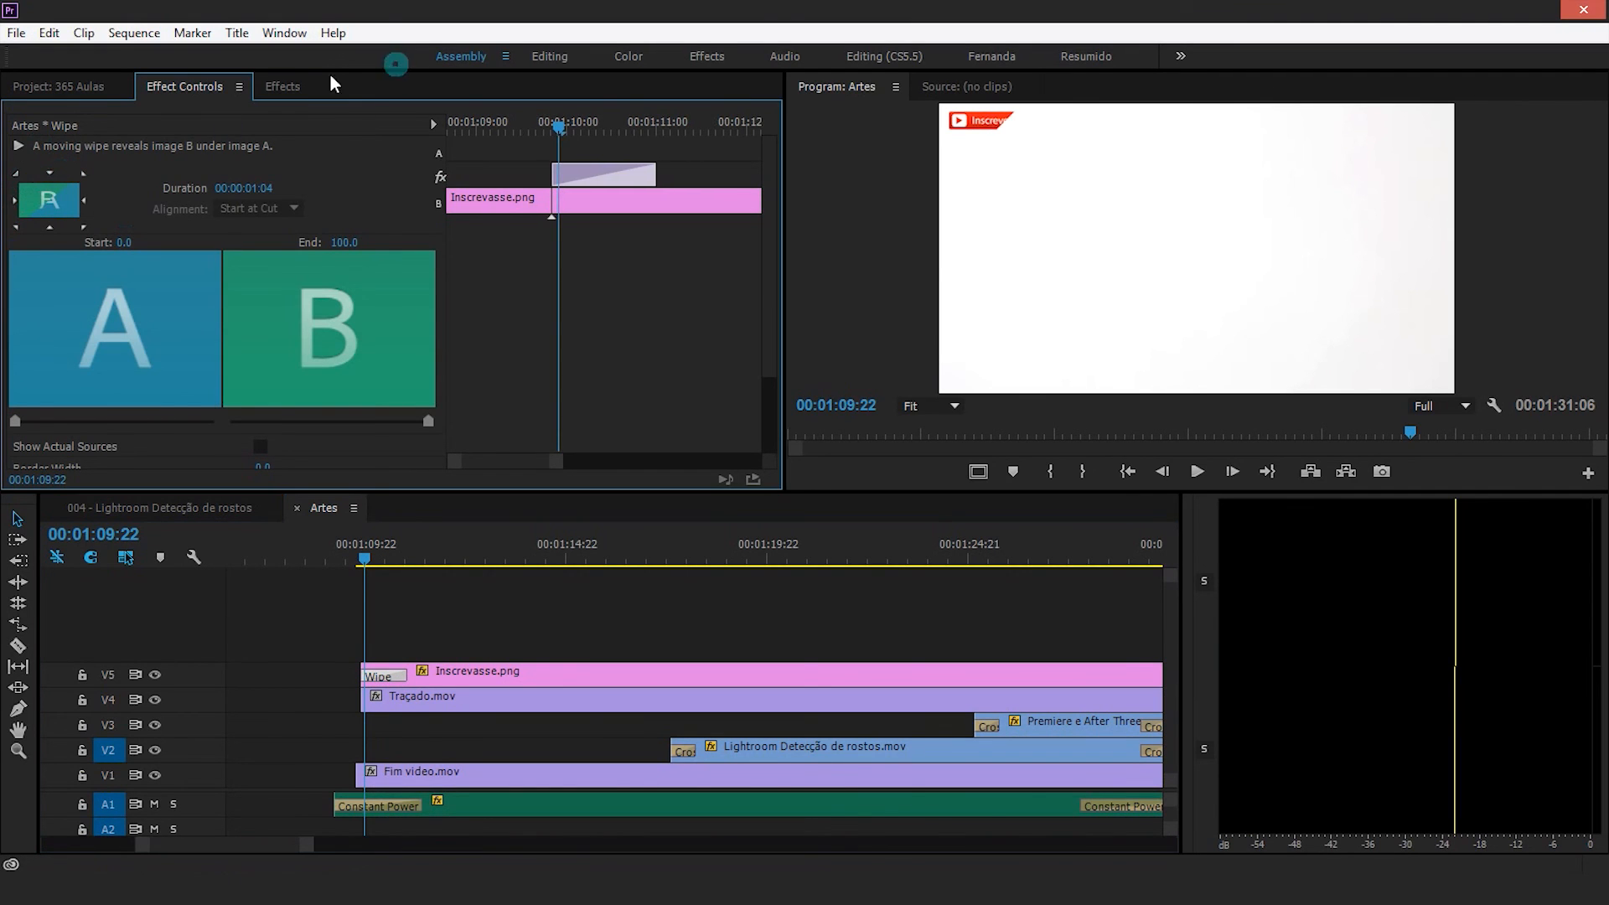
Apply the Wipe transition to the start of Fim video.mov on V1 with a duration of 1 second
left_click(285, 87)
left_click_drag(299, 563, 364, 776)
double_click(363, 776)
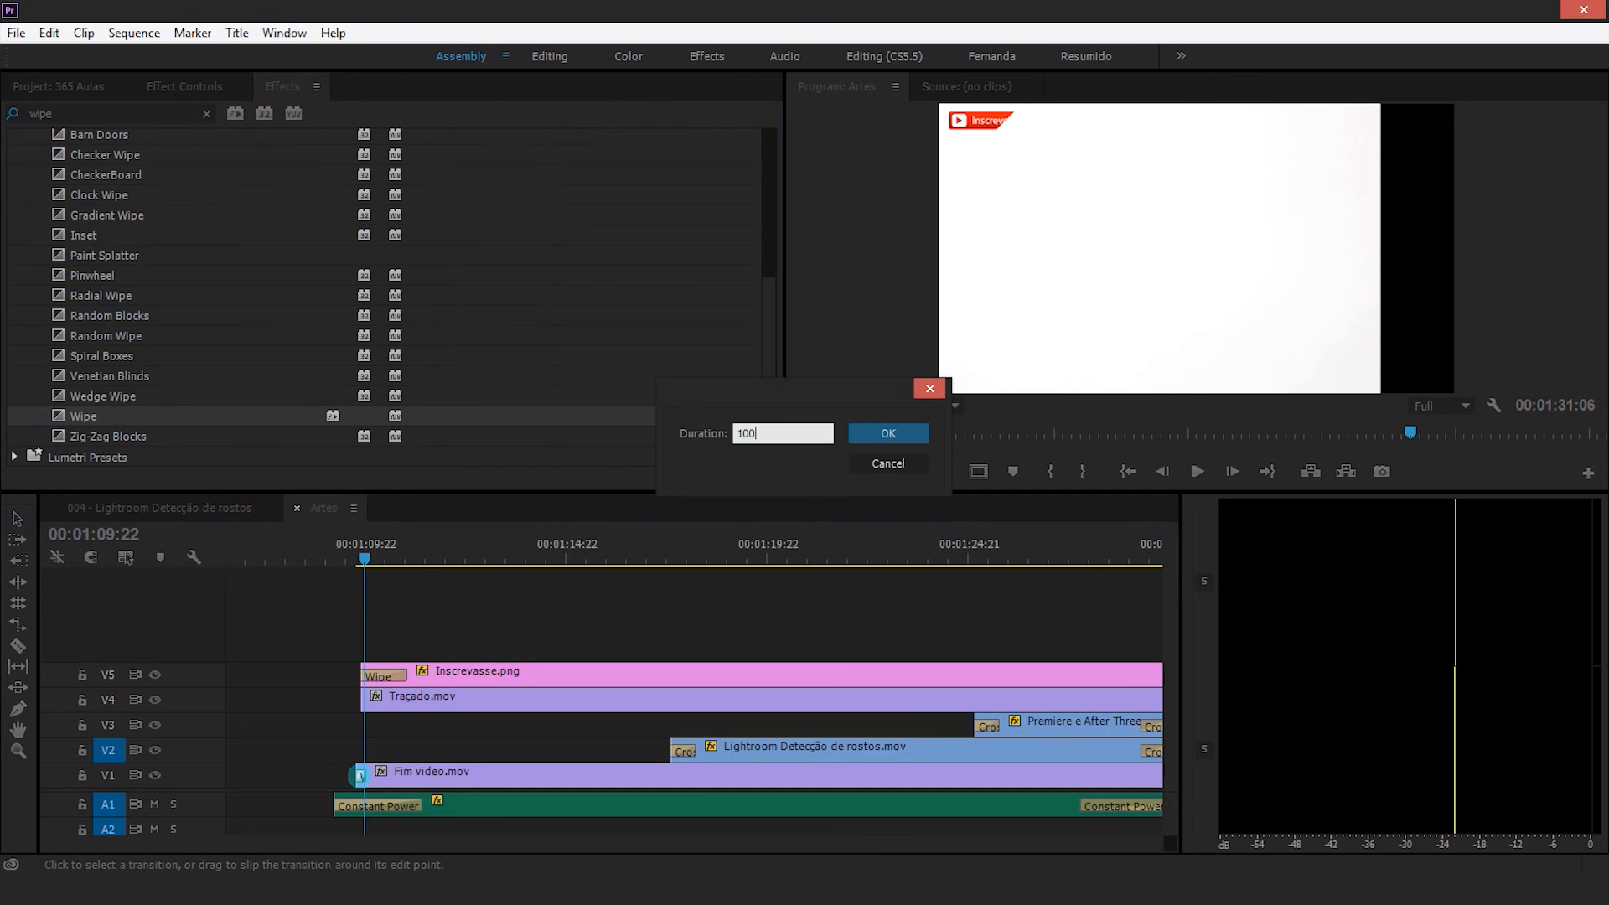
key("Return")
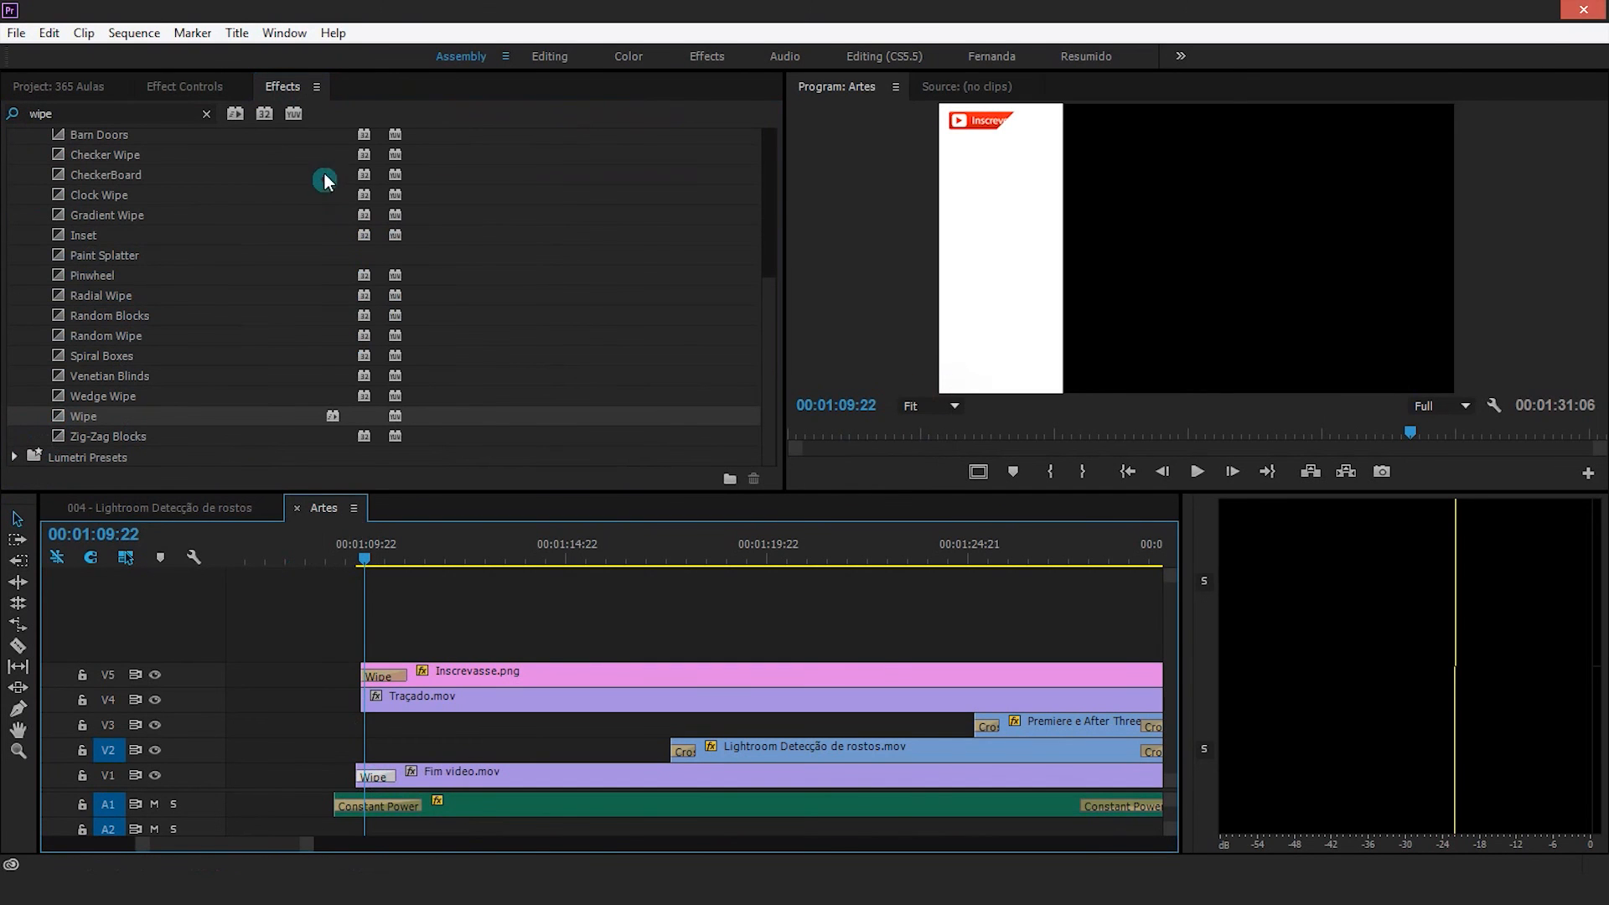
Set the Wipe on Fim video.mov to run diagonally from the upper-left corner and scrub through it
left_click(205, 85)
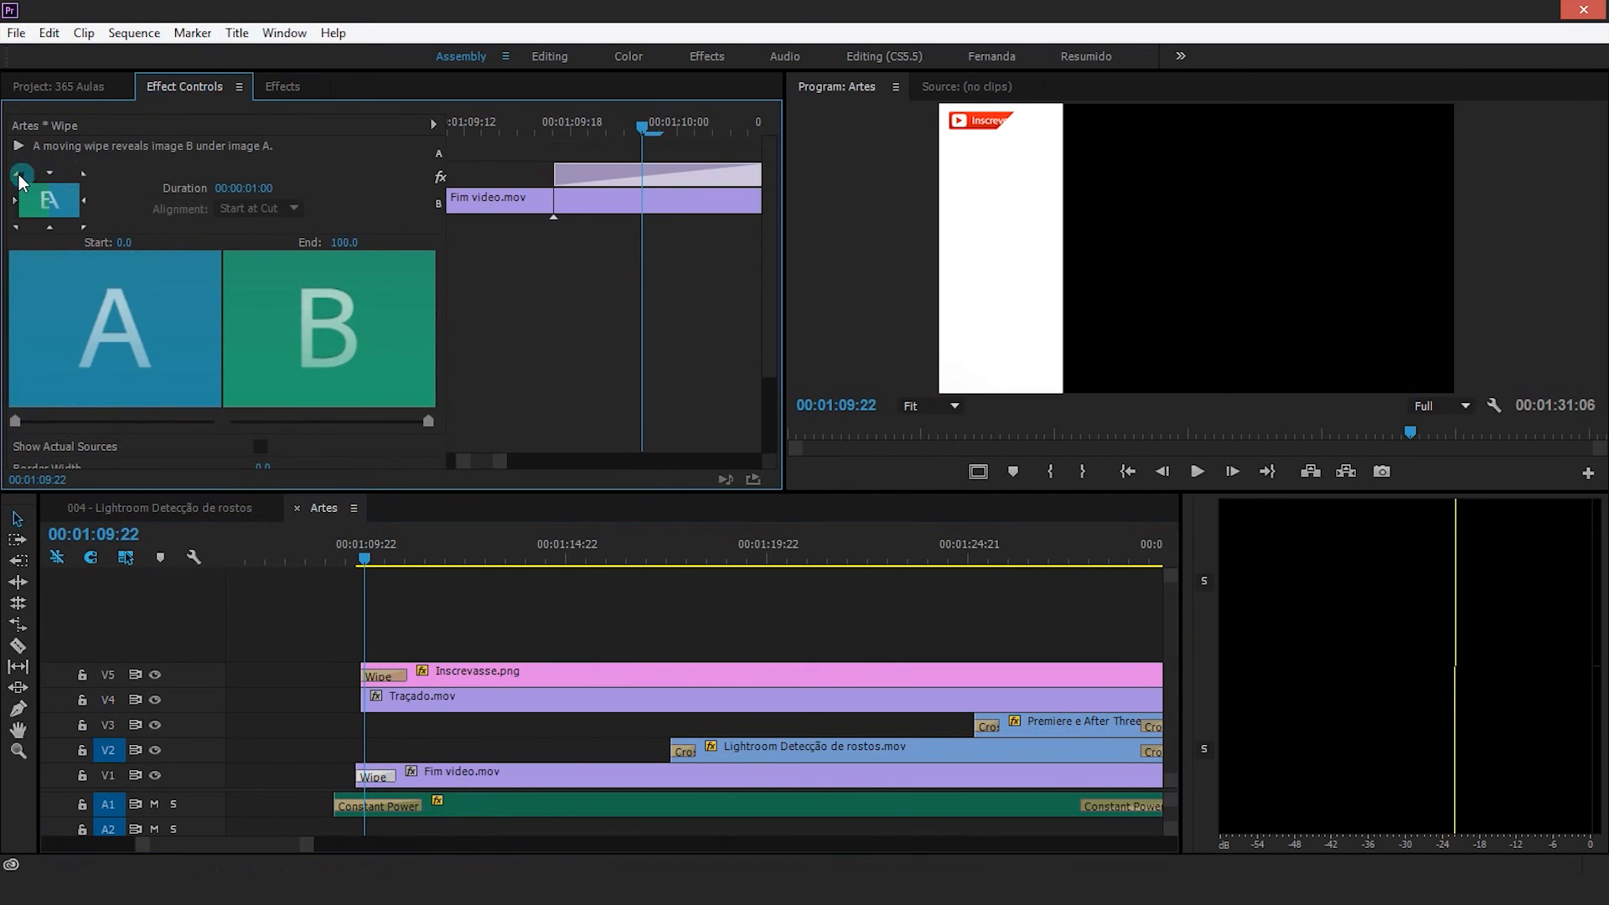
left_click(22, 177)
left_click(459, 436)
left_click_drag(360, 561, 396, 564)
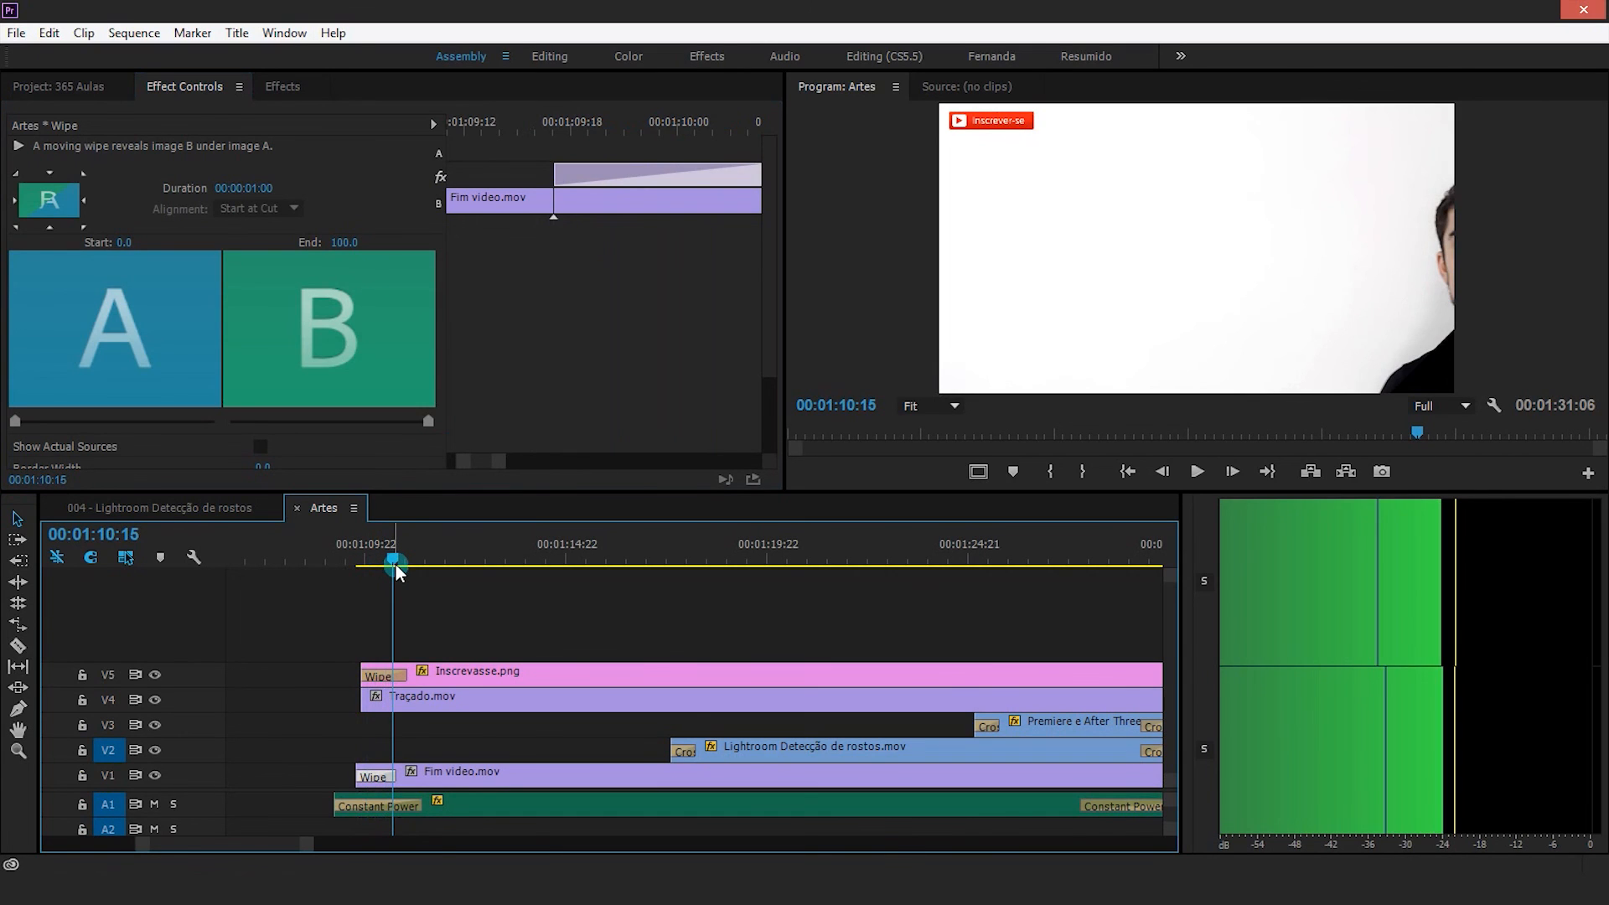